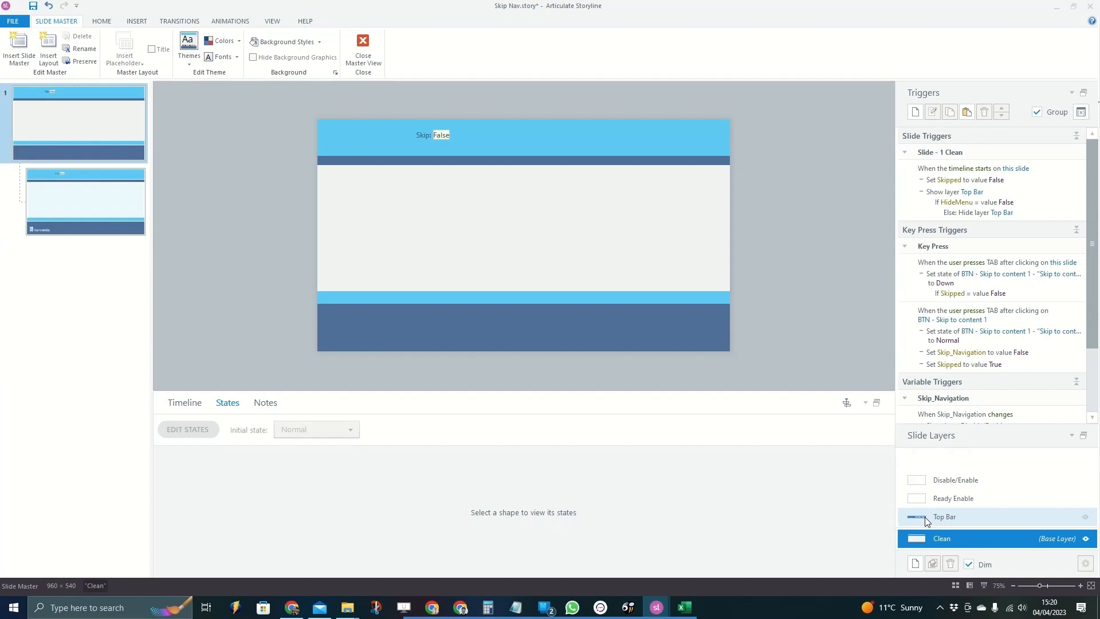
Open the master's Top Bar layer and inspect the triggers on its Help, Resources and Settings buttons
left_click(924, 516)
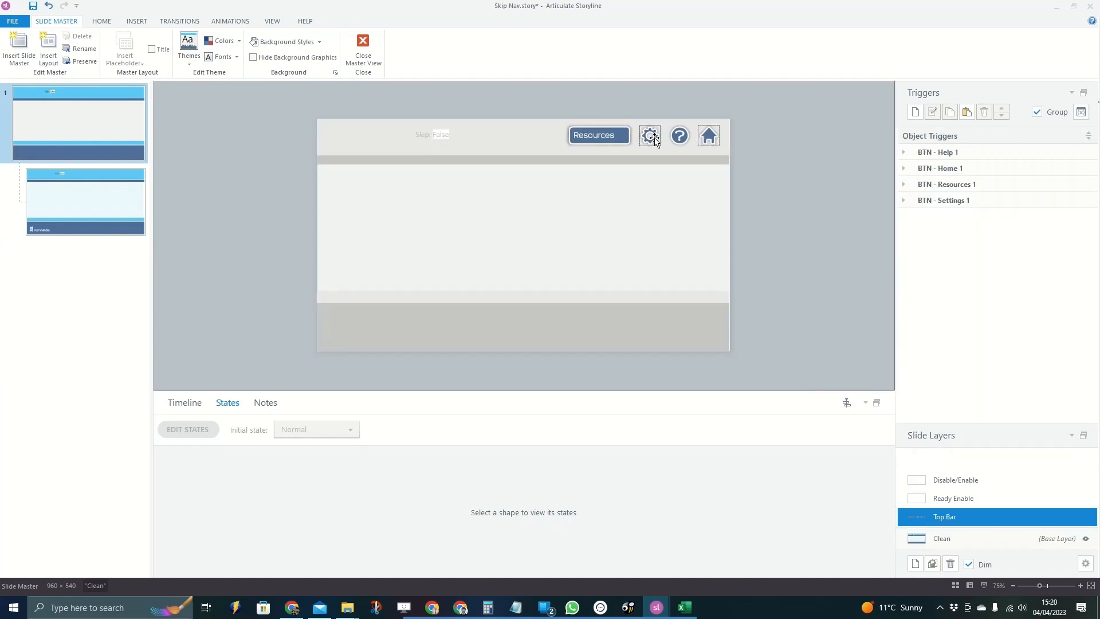
left_click(929, 151)
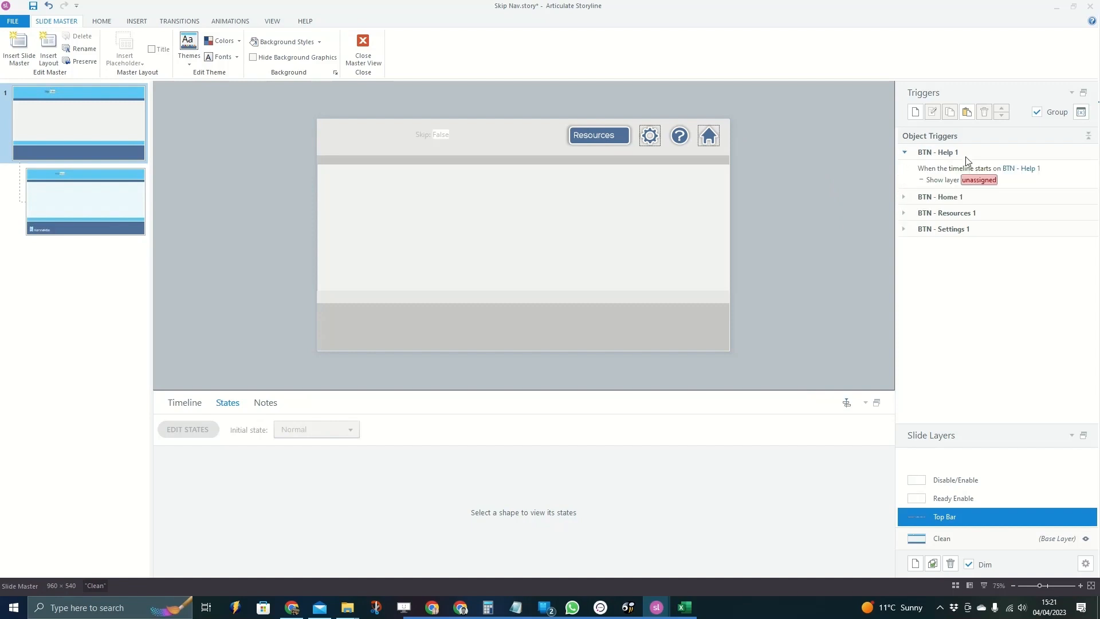
left_click(952, 156)
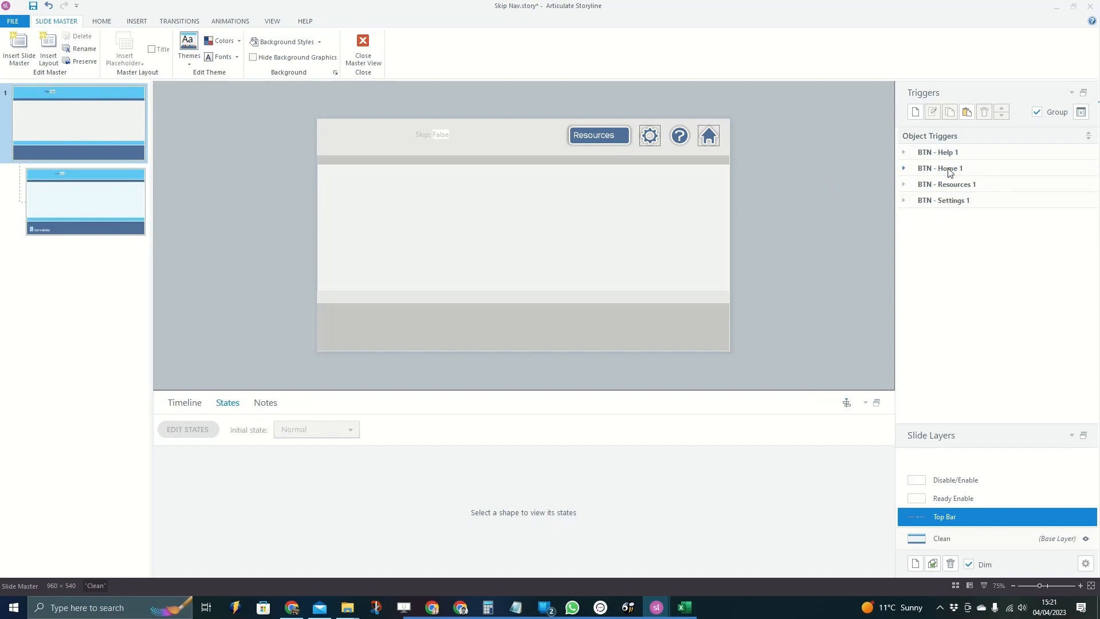
left_click(945, 189)
left_click(946, 186)
left_click(952, 202)
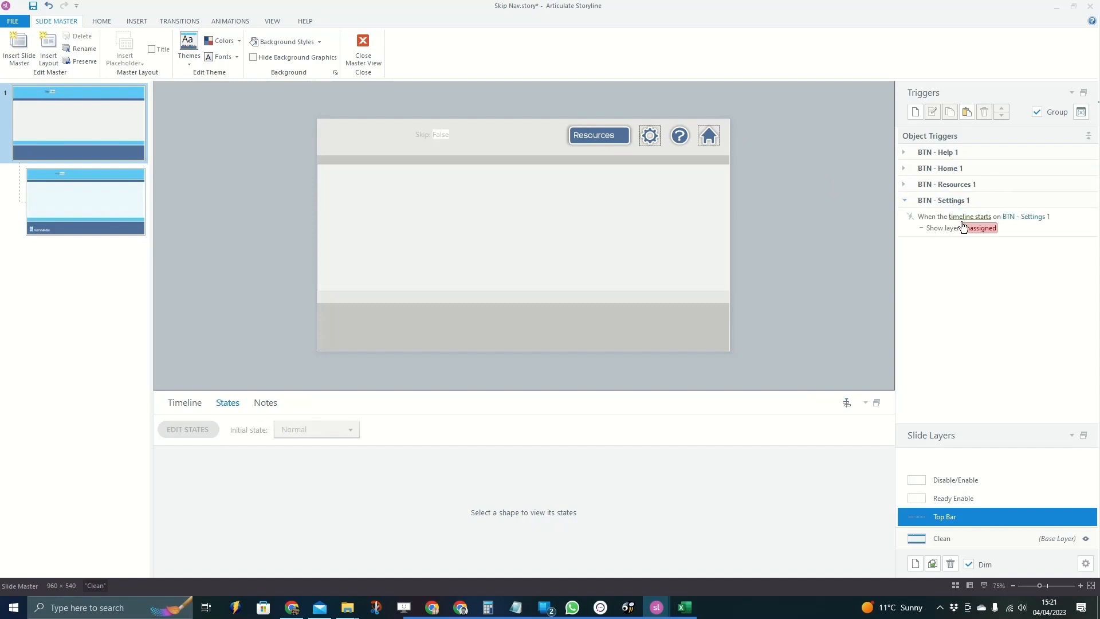
left_click(942, 201)
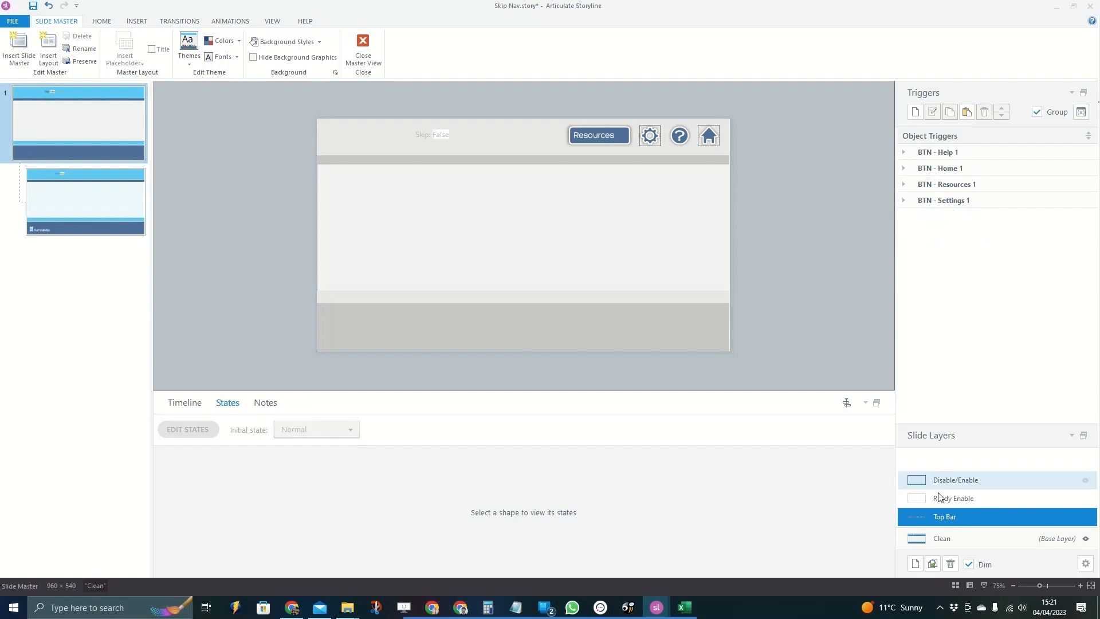
Leave the slide master and preview the slide to check its top bar buttons, then close the preview
left_click(939, 542)
left_click(363, 48)
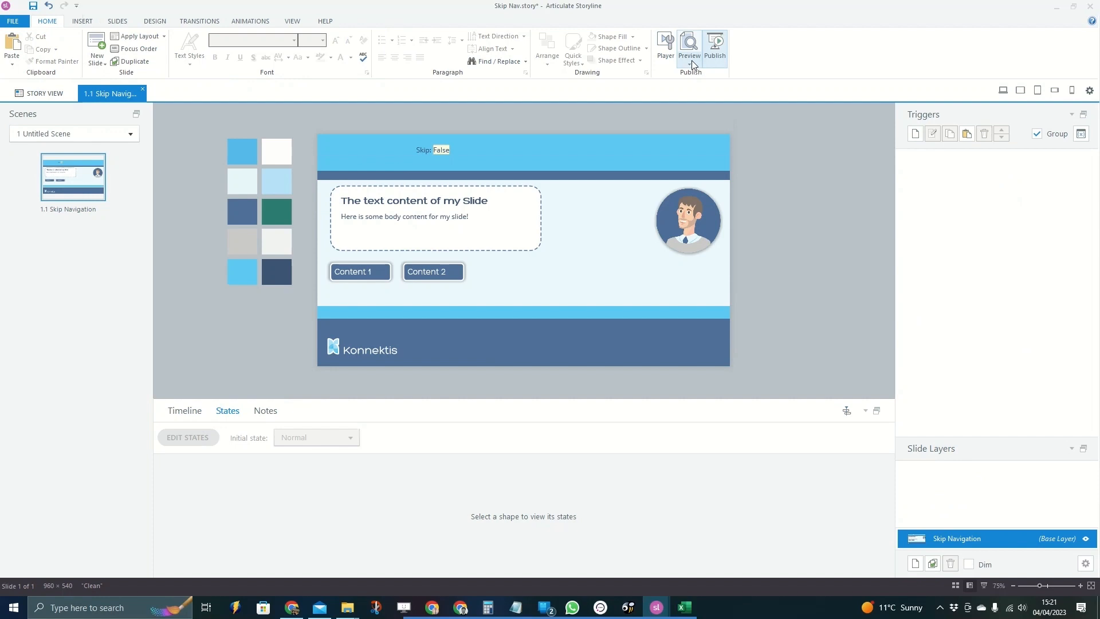
left_click(691, 65)
left_click(653, 87)
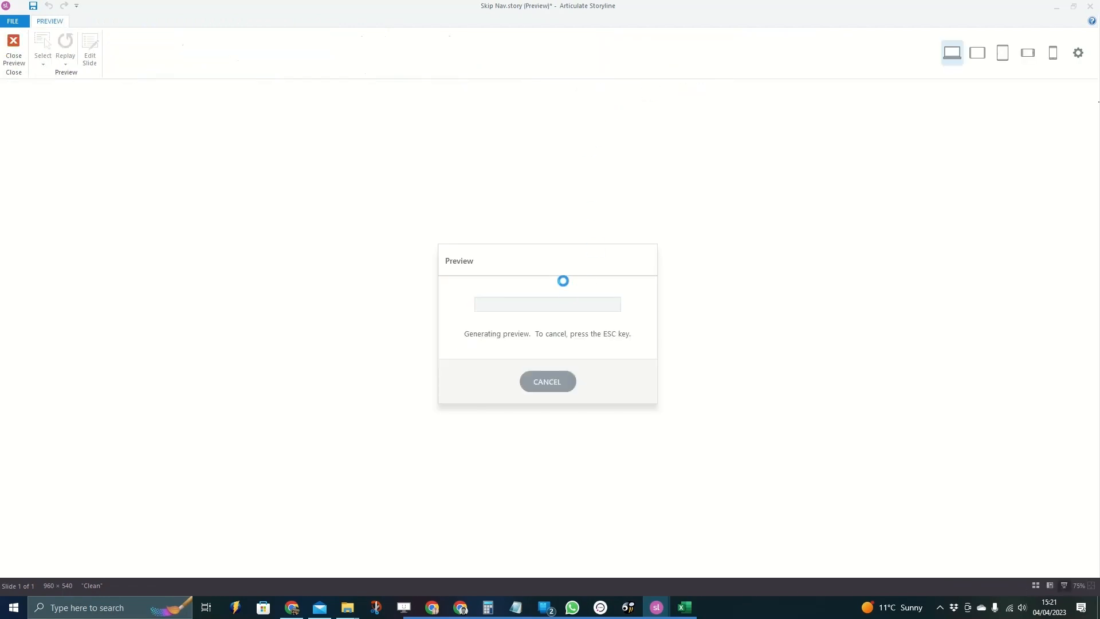
left_click(709, 481)
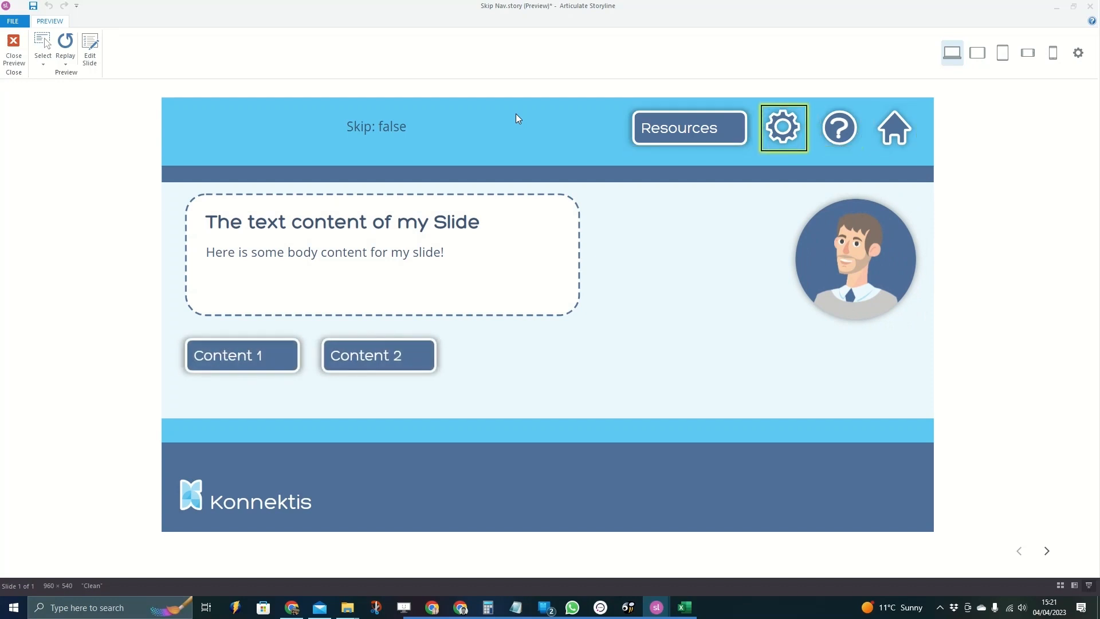
key("Escape")
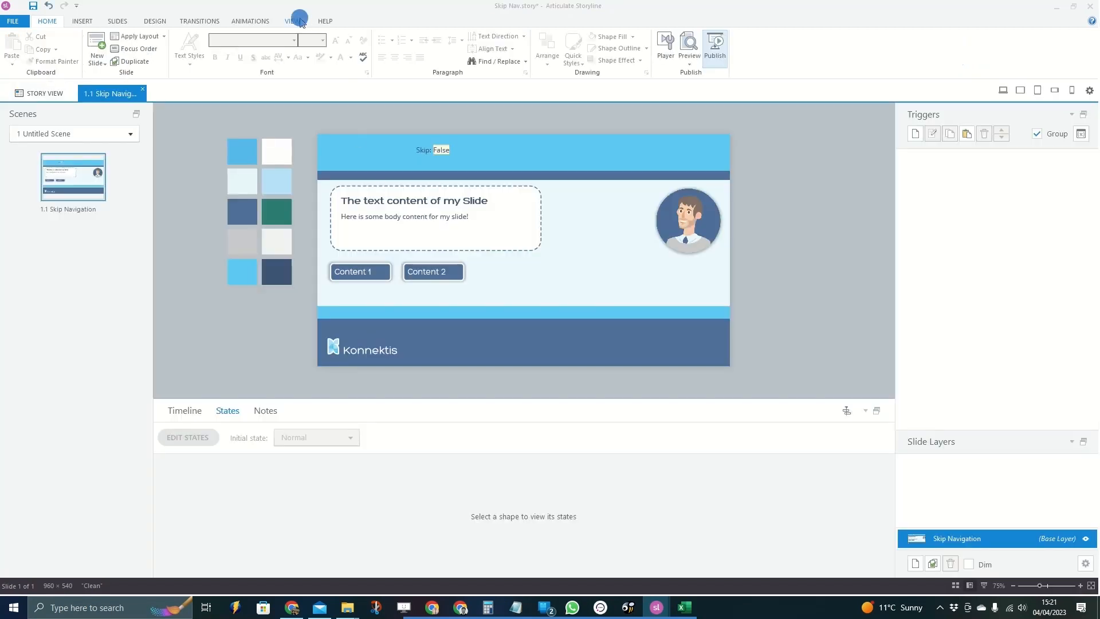
Reopen the slide master and select the parent master's Clean base layer
left_click(300, 21)
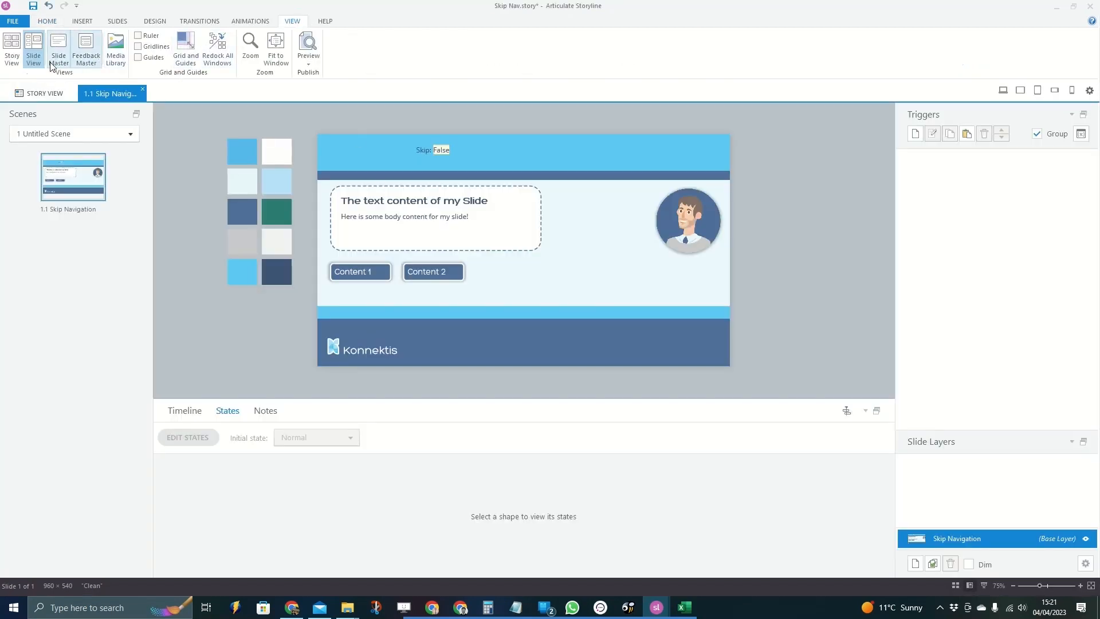
left_click(60, 48)
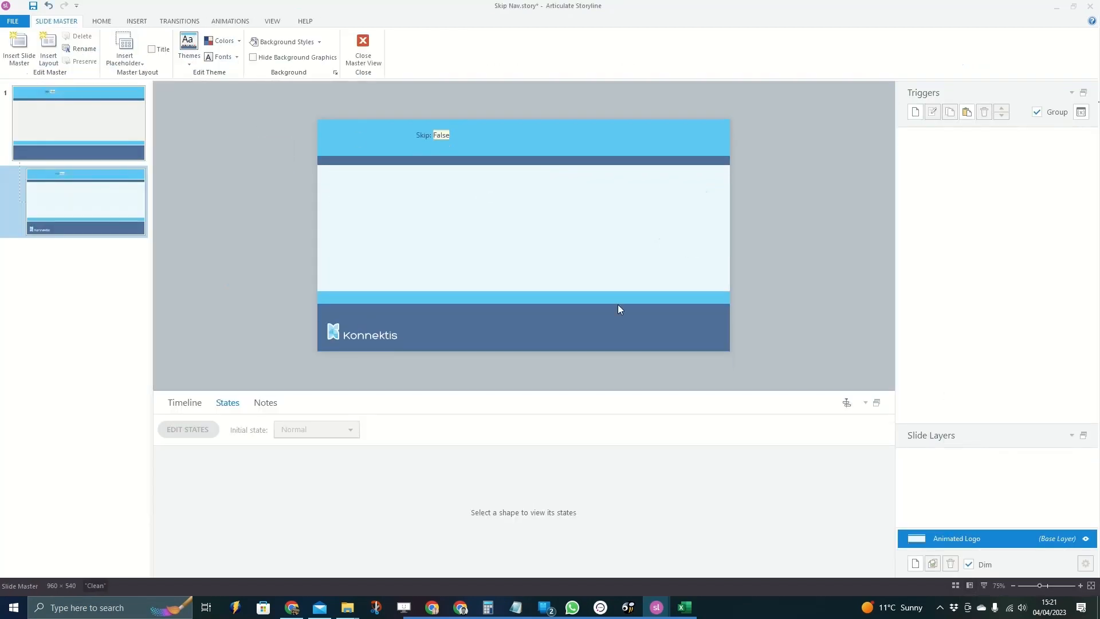
left_click(114, 144)
left_click(974, 519)
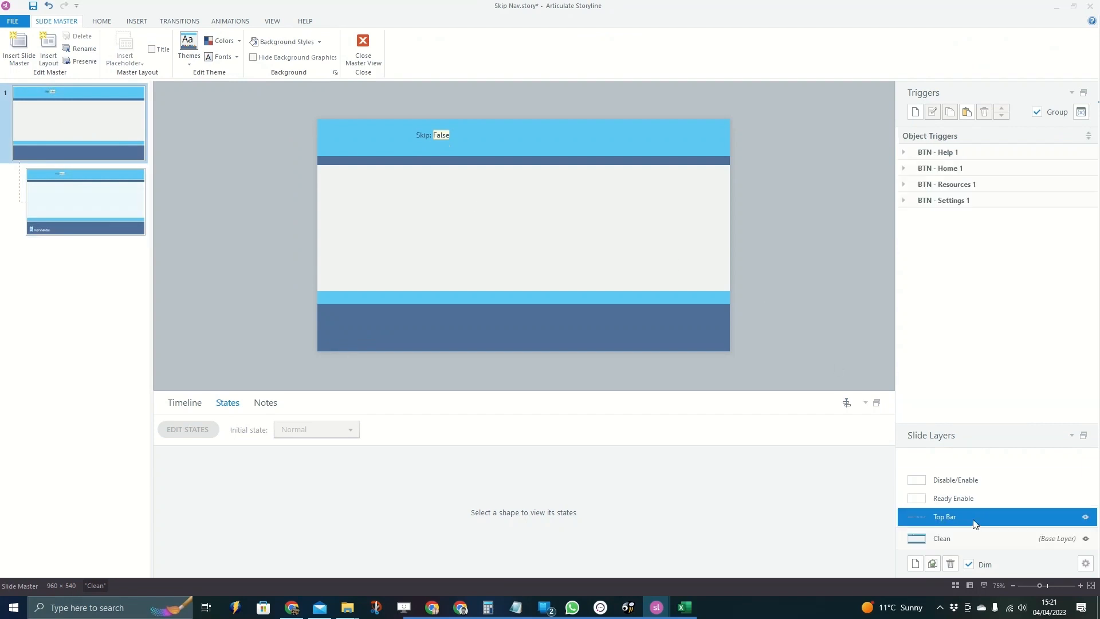
left_click(943, 544)
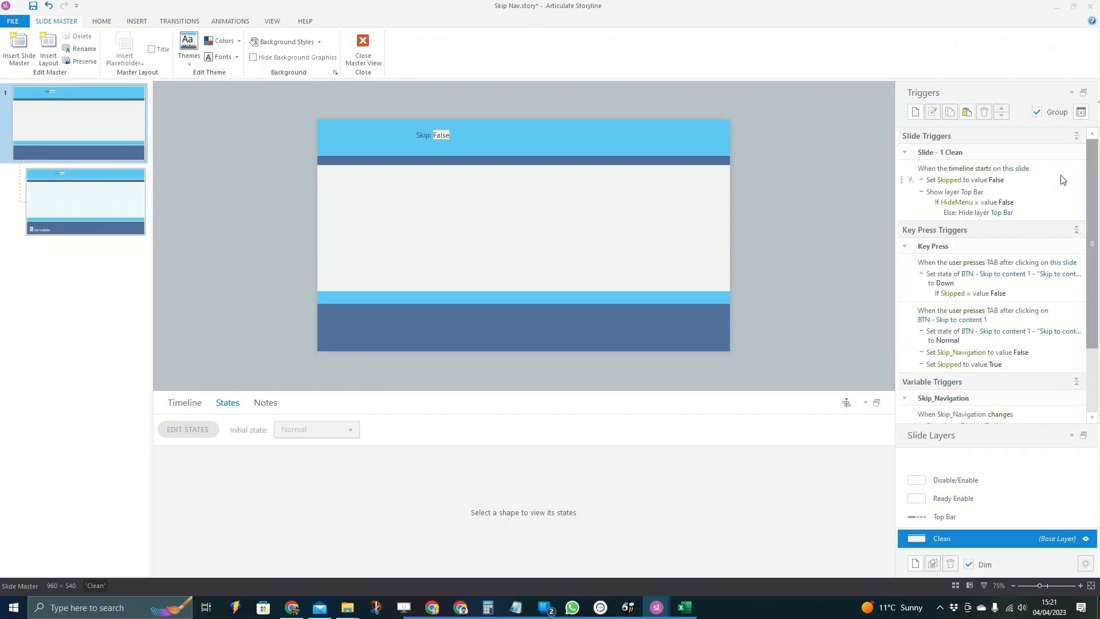
Delete the timeline-start triggers that set Skipped and show the Top Bar layer from the Clean base layer
left_click(1040, 172)
left_click(1020, 189)
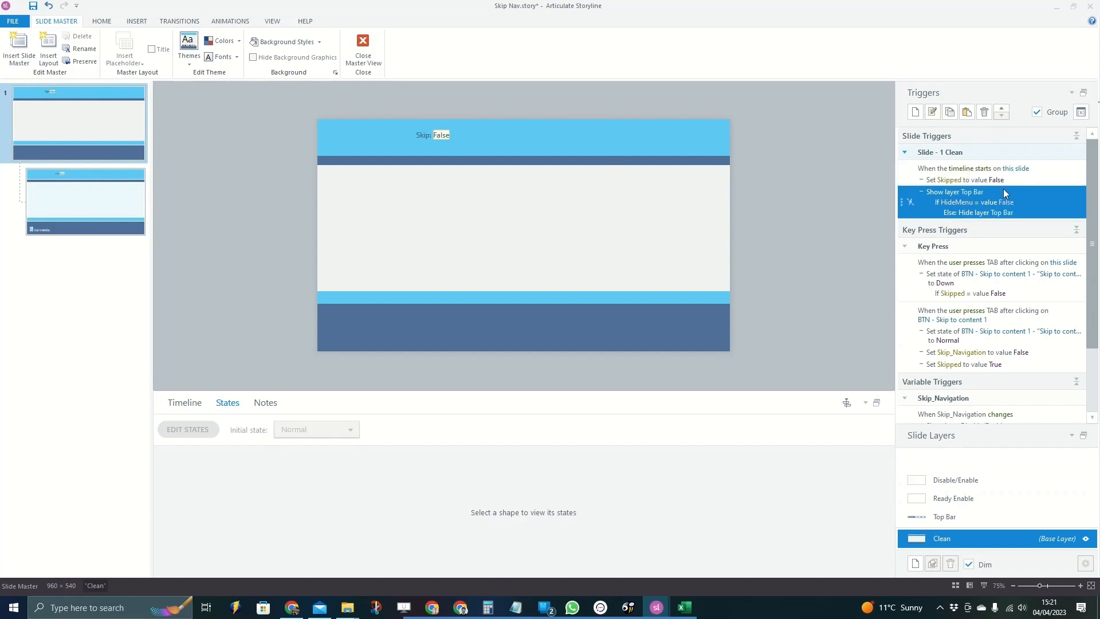
left_click(998, 182)
left_click(993, 195)
left_click(1037, 171)
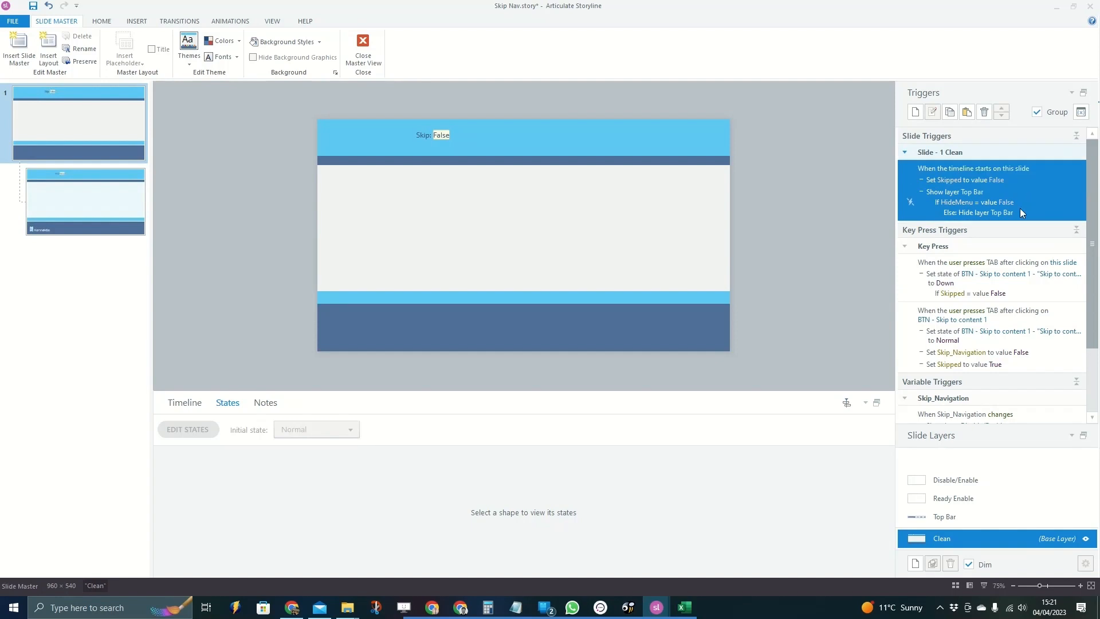
key("Delete")
Delete all the TAB key press triggers from the Clean base layer
left_click(1041, 192)
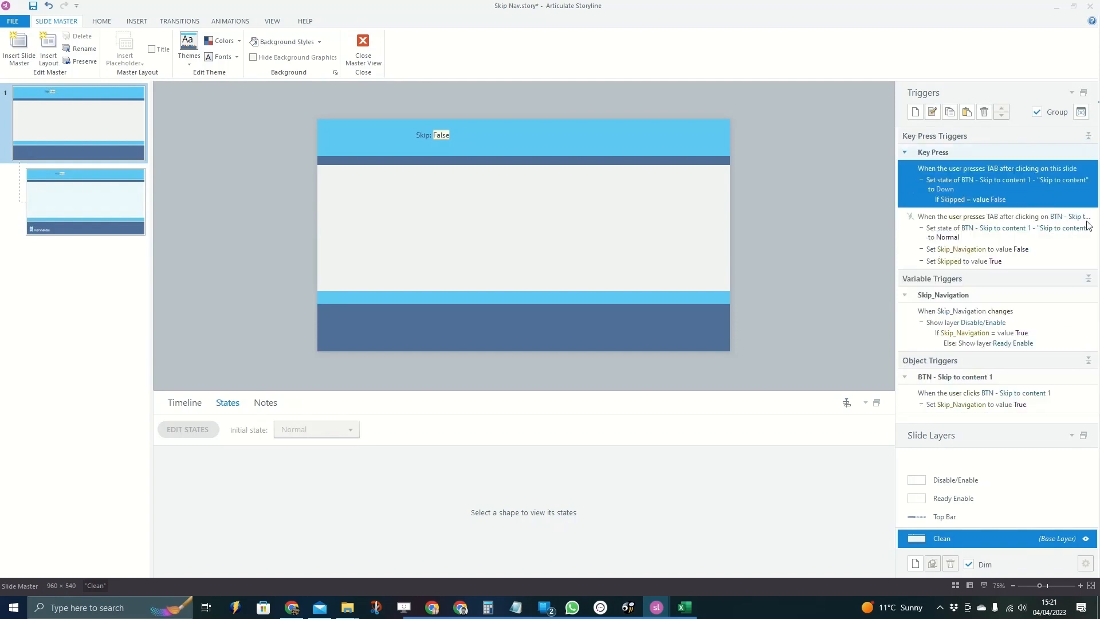
key("Delete")
left_click(1040, 192)
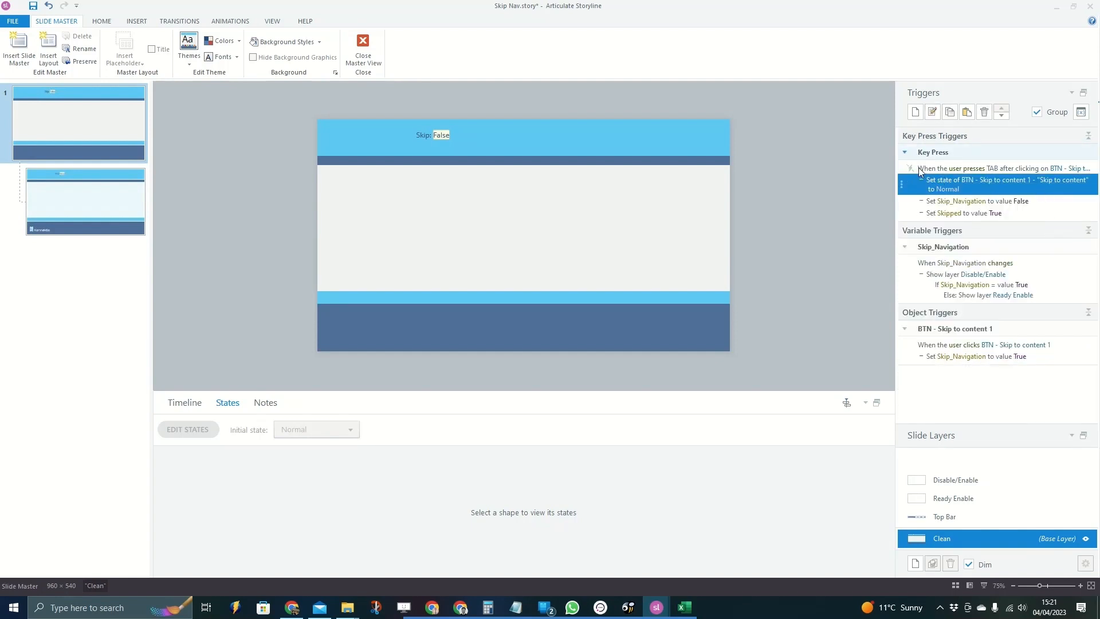
left_click(1039, 210)
key("ctrl+Up")
key("ctrl+Up")
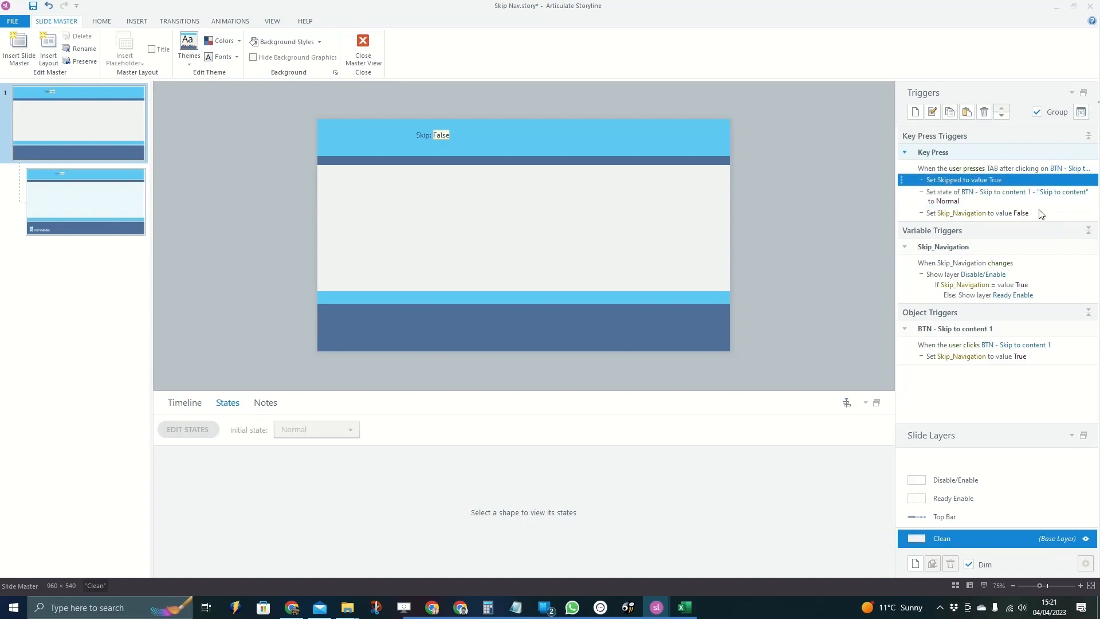
left_click(1066, 166)
key("Delete")
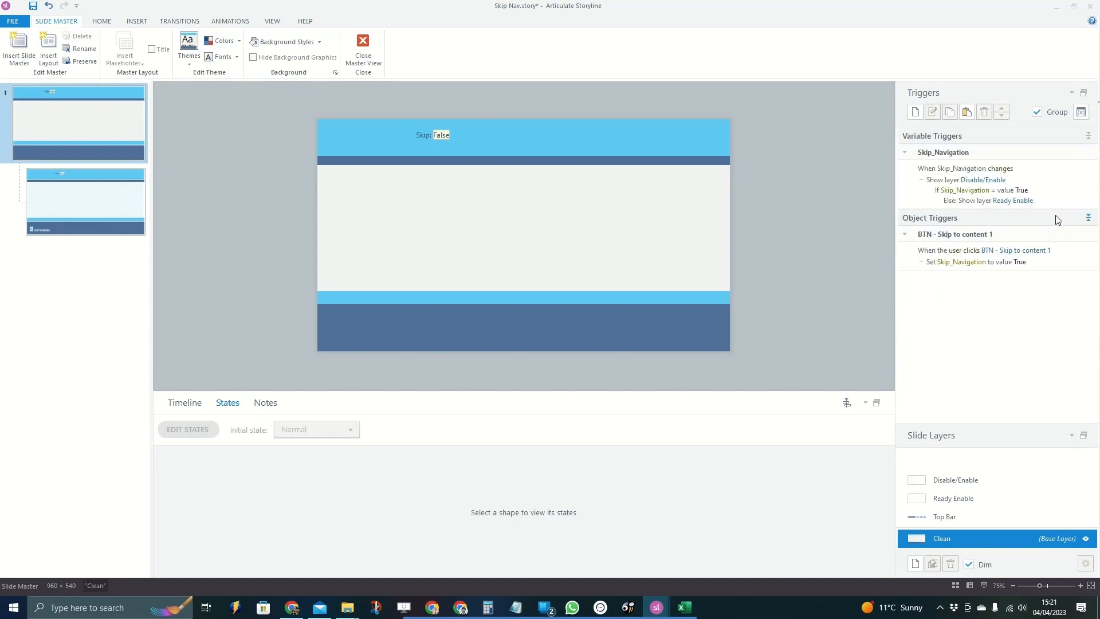
Delete the Skip_Navigation variable trigger and the click trigger of the BTN - Skip to content 1 button
left_click(1054, 168)
key("Delete")
left_click(1067, 170)
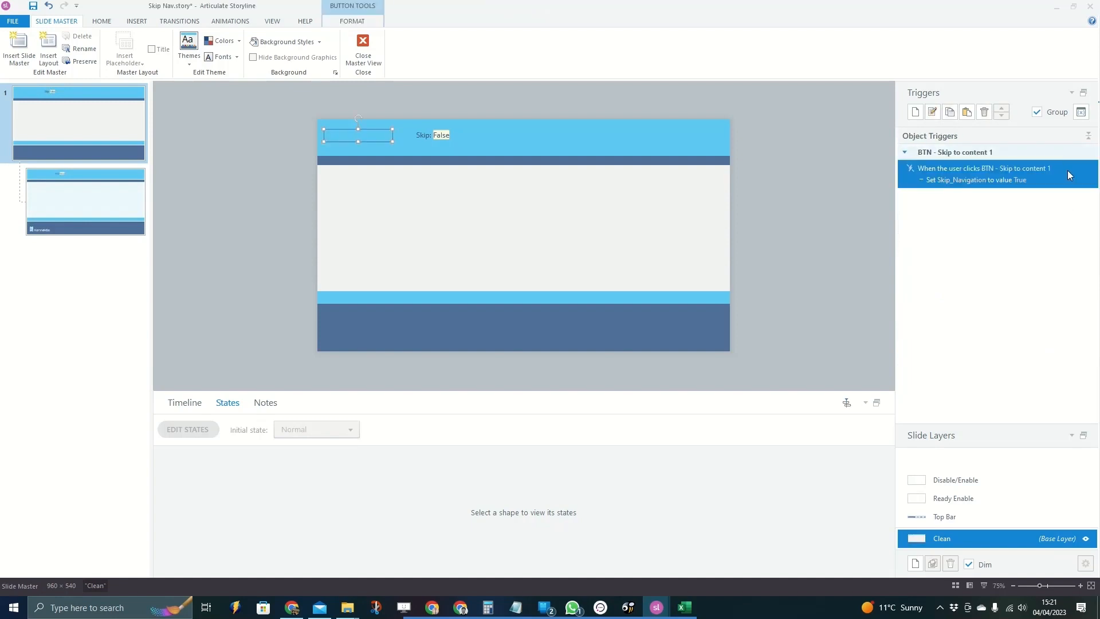
key("Delete")
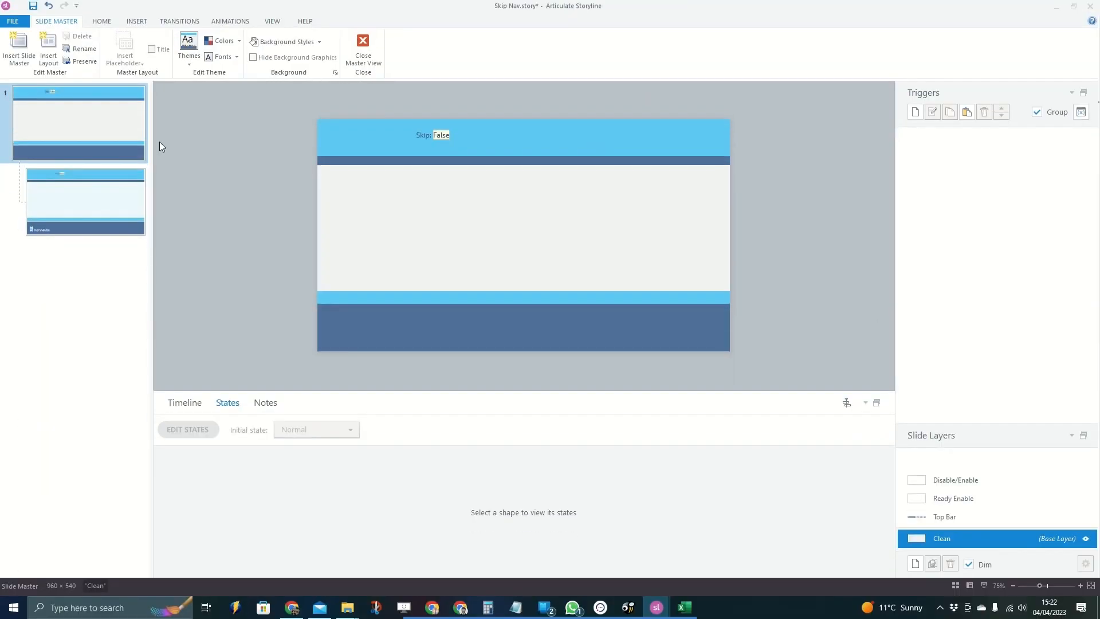
Show the timeline and review the objects on the Clean base layer and the Top Bar layer
scroll(307, 113, "up", 3)
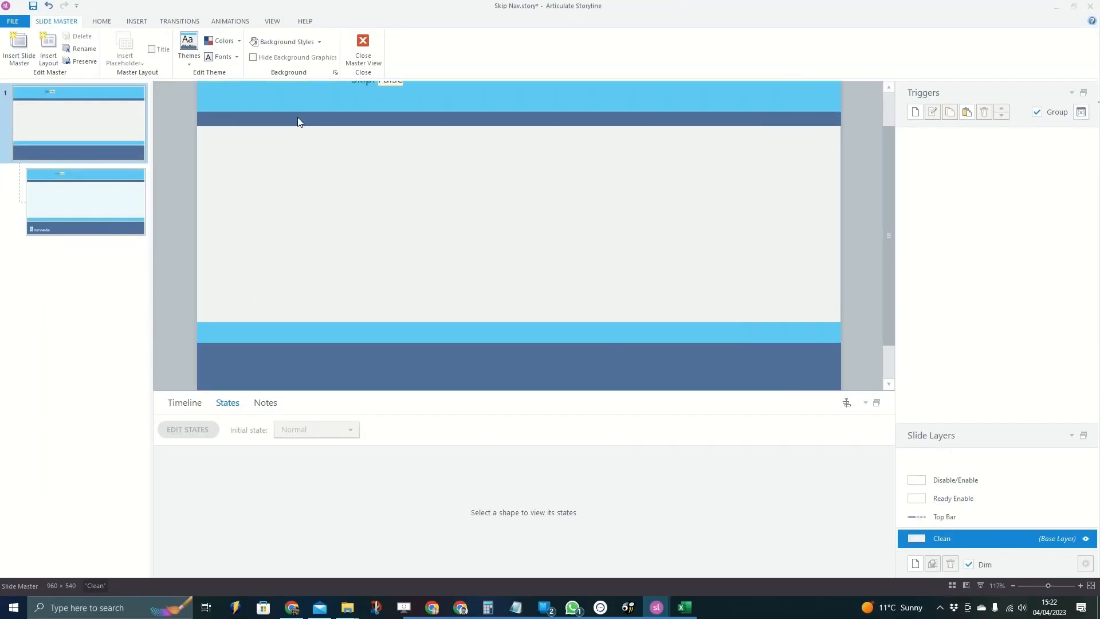
scroll(304, 189, "up", 1)
left_click(186, 403)
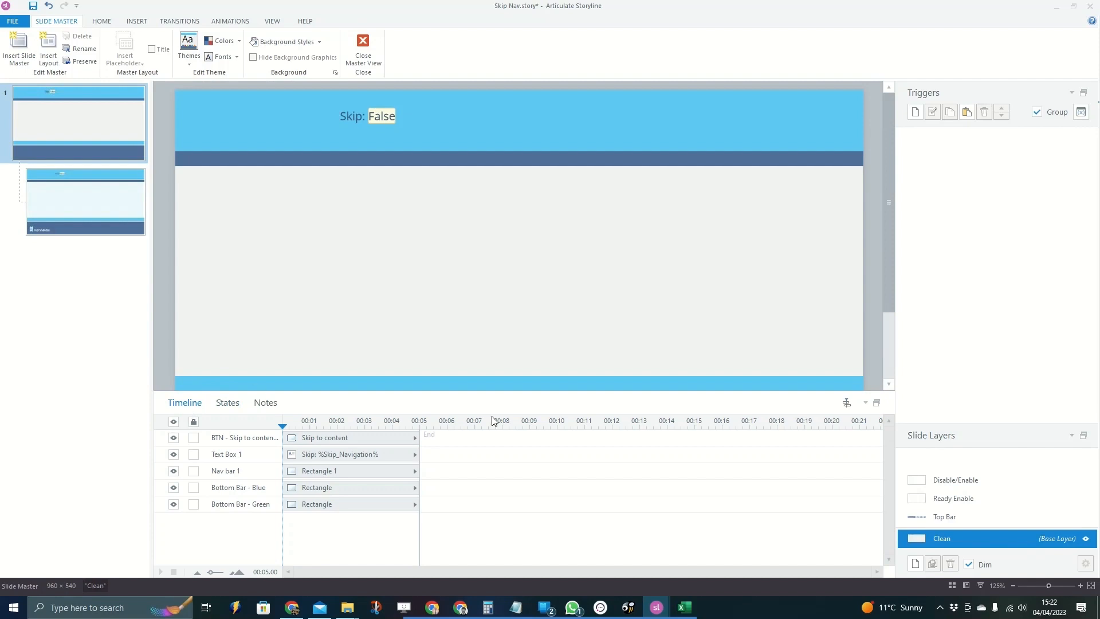
left_click(979, 513)
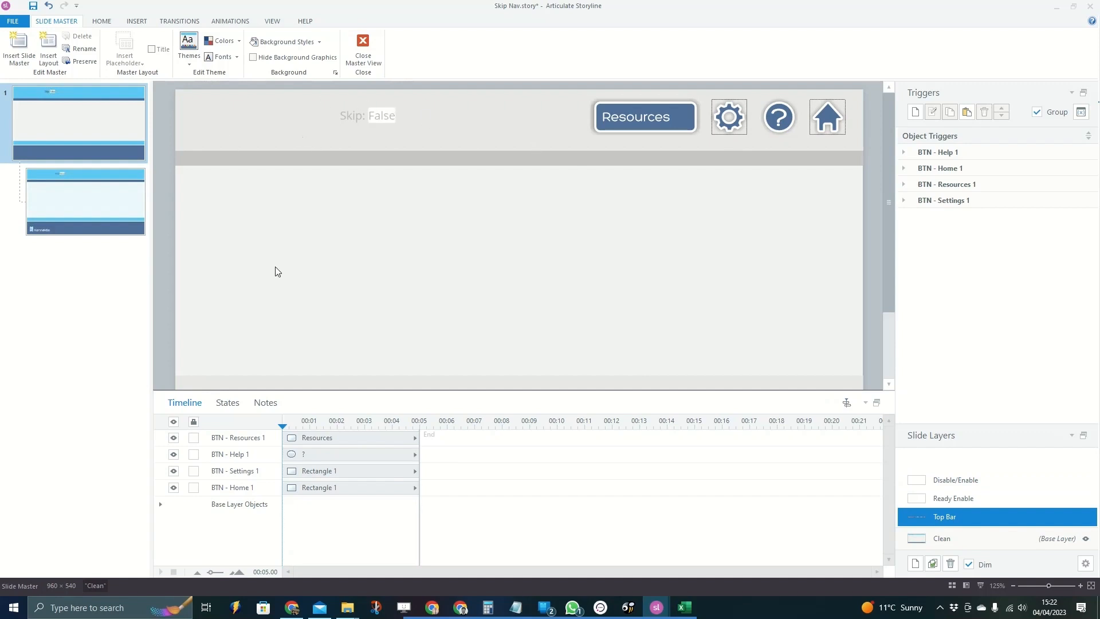
left_click(992, 532)
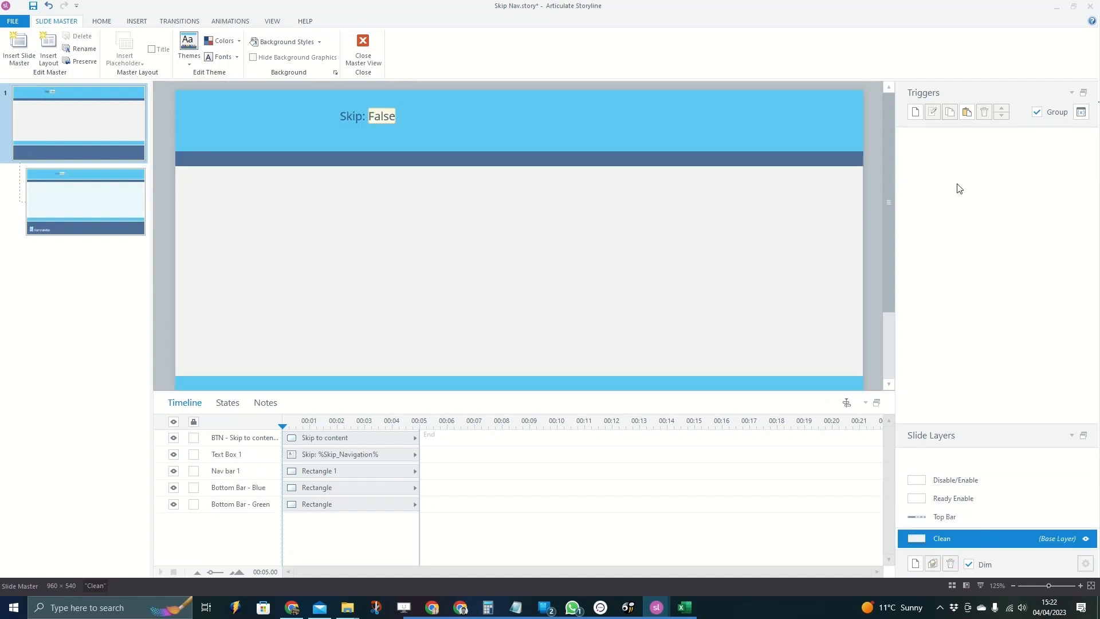
Create a base-layer trigger that shows layer Top Bar when this slide's timeline starts, if HideMenu = value False
left_click(915, 112)
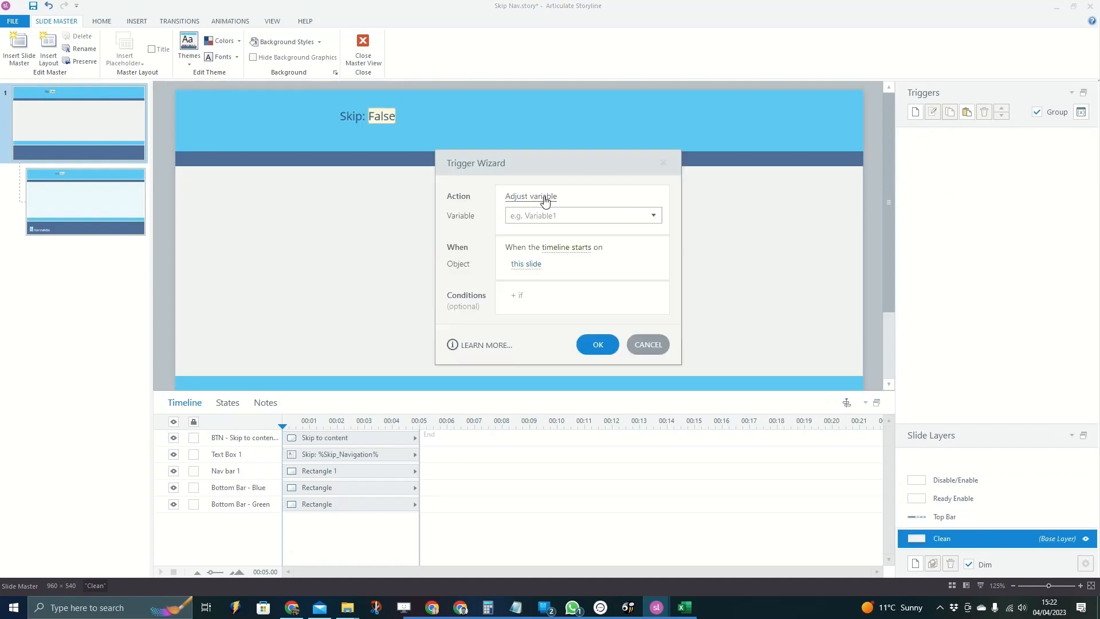
left_click(544, 198)
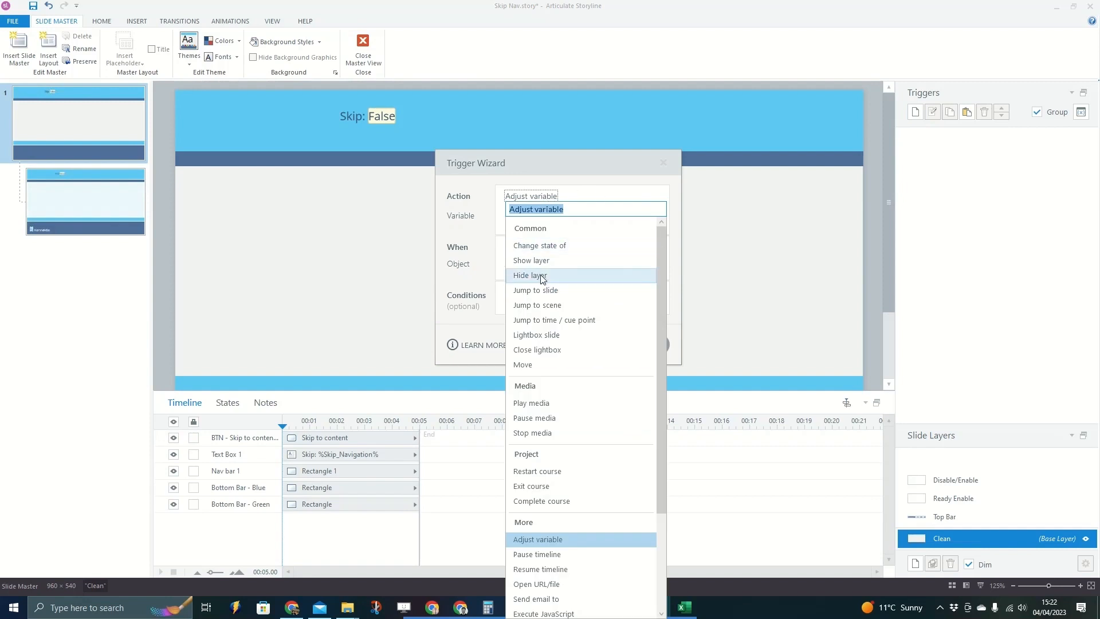
left_click(531, 260)
left_click(537, 212)
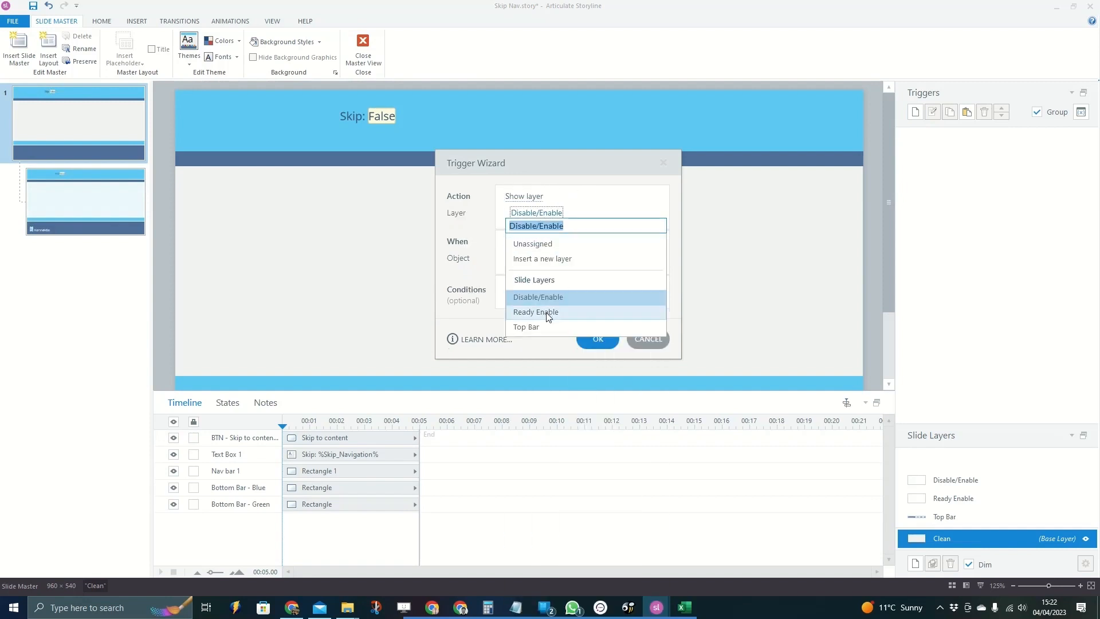
left_click(538, 325)
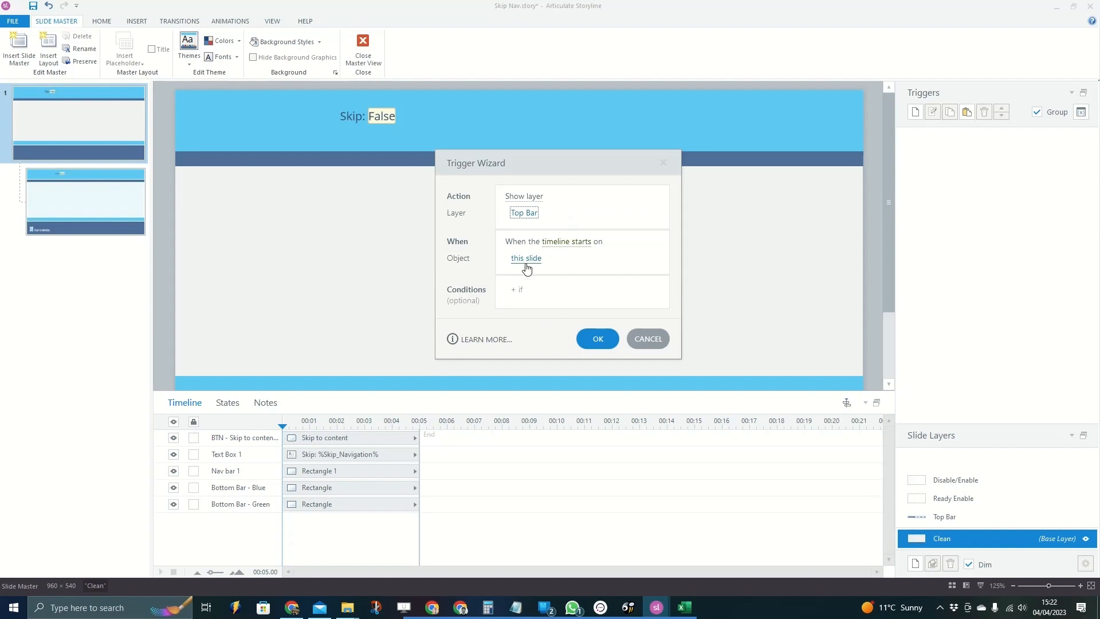
left_click(568, 289)
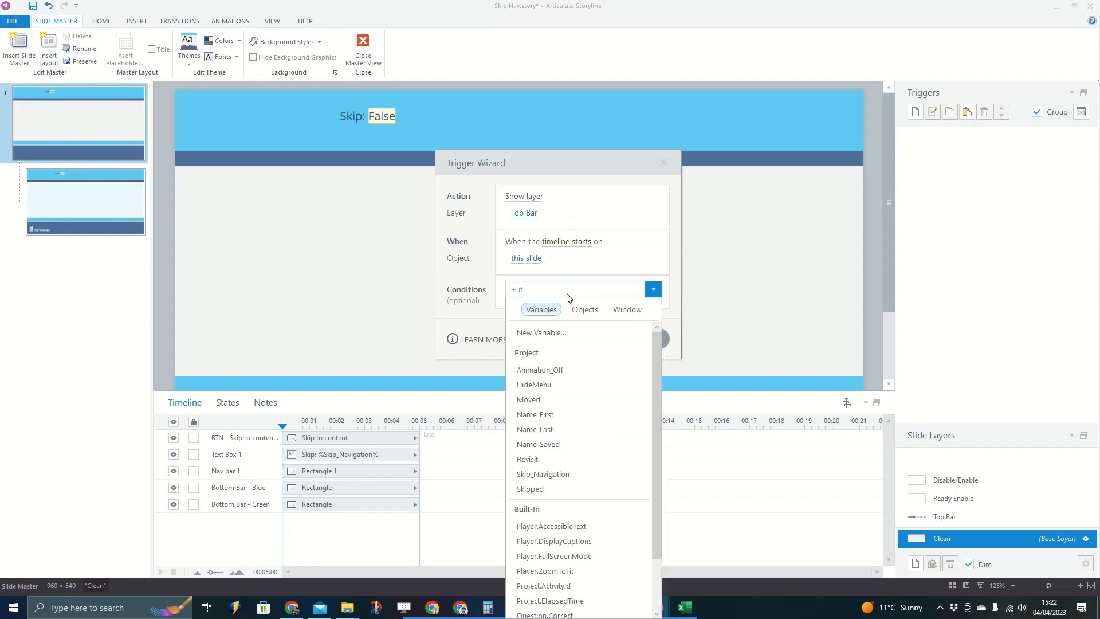
left_click(545, 384)
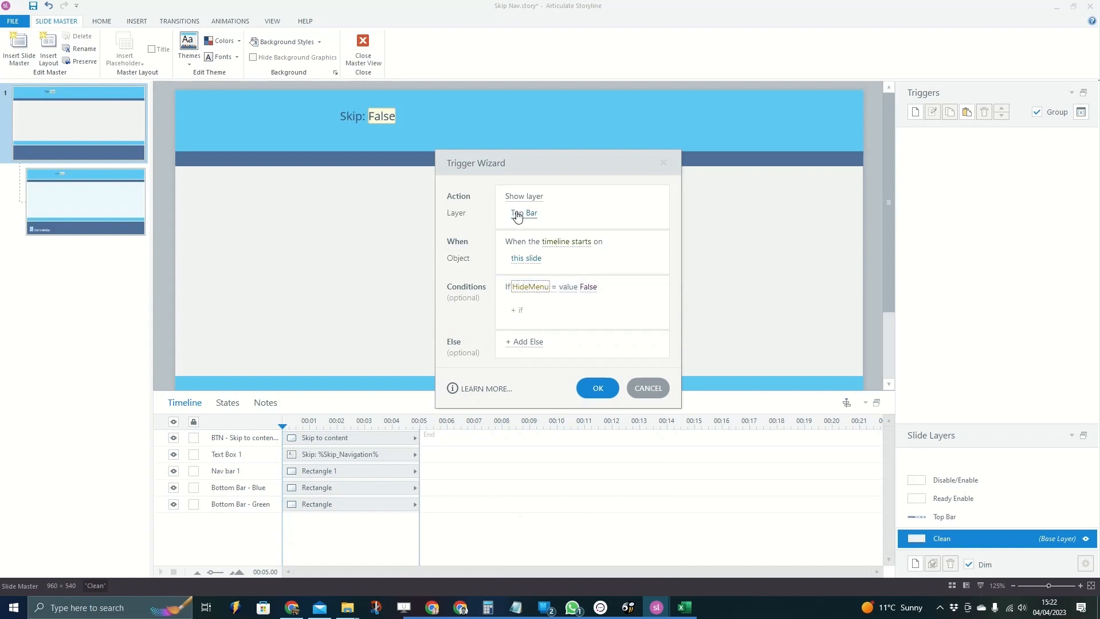
Add an Else branch to the trigger that hides layer Top Bar, and save the trigger
left_click(527, 347)
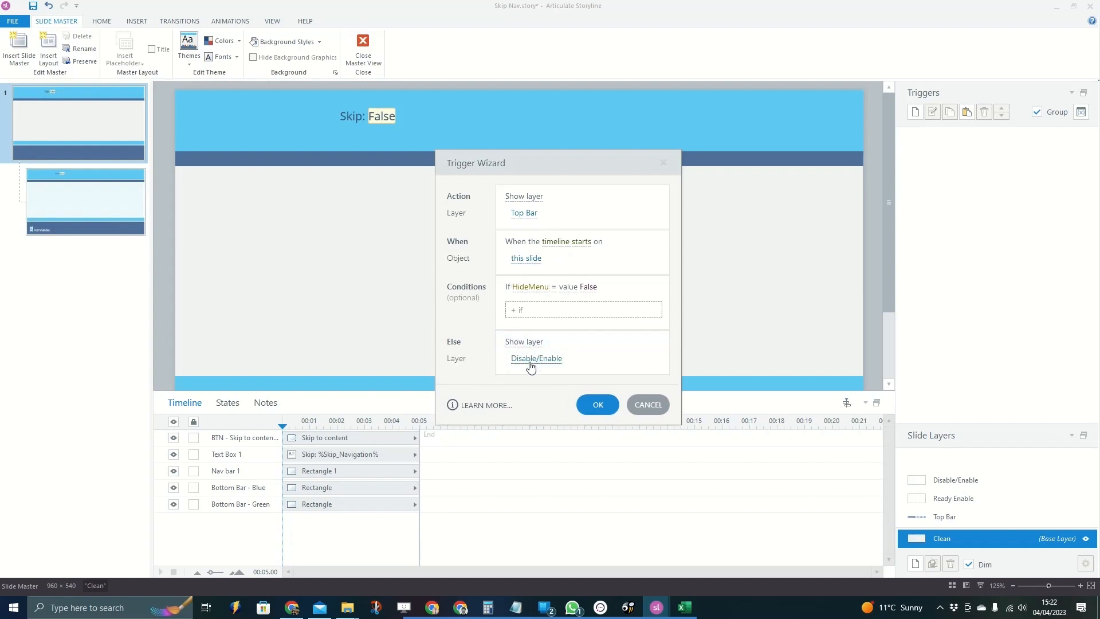
left_click(523, 342)
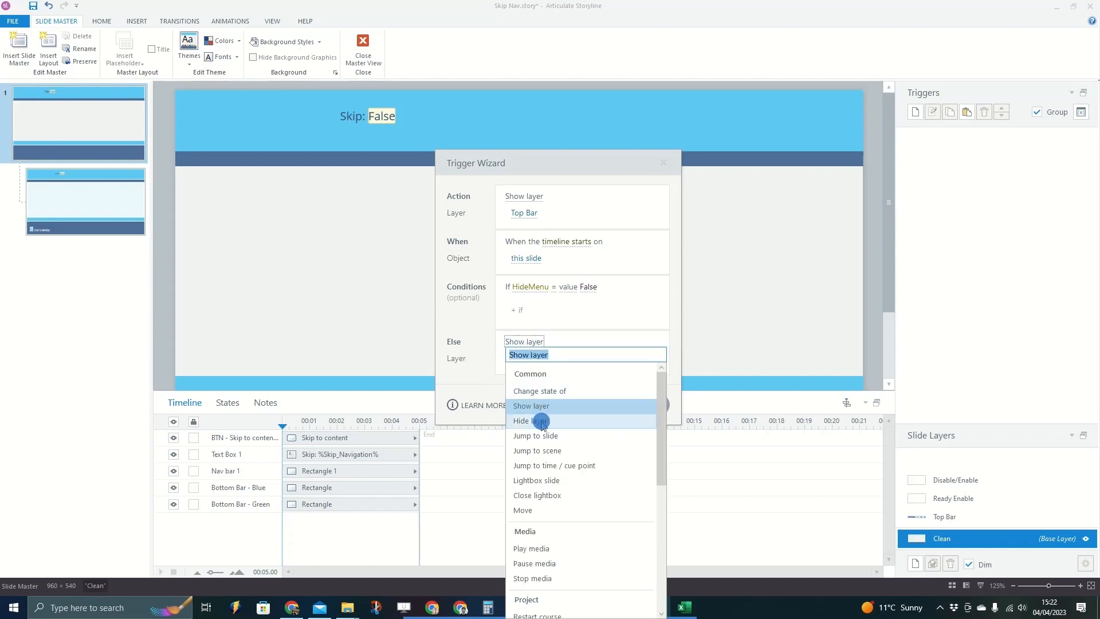
left_click(540, 421)
left_click(537, 362)
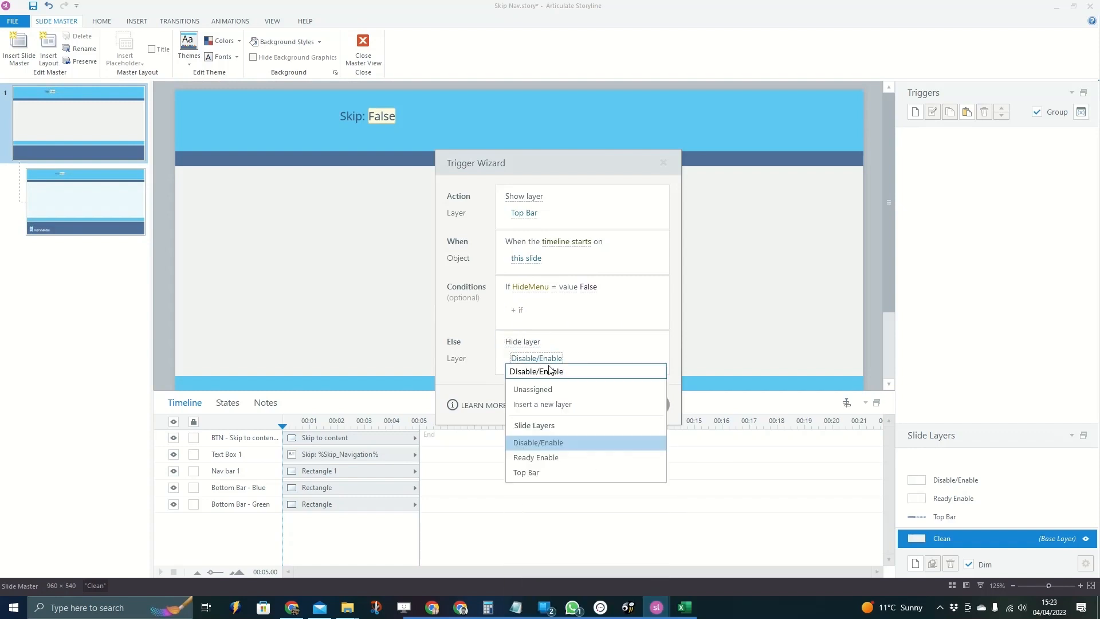
left_click(545, 471)
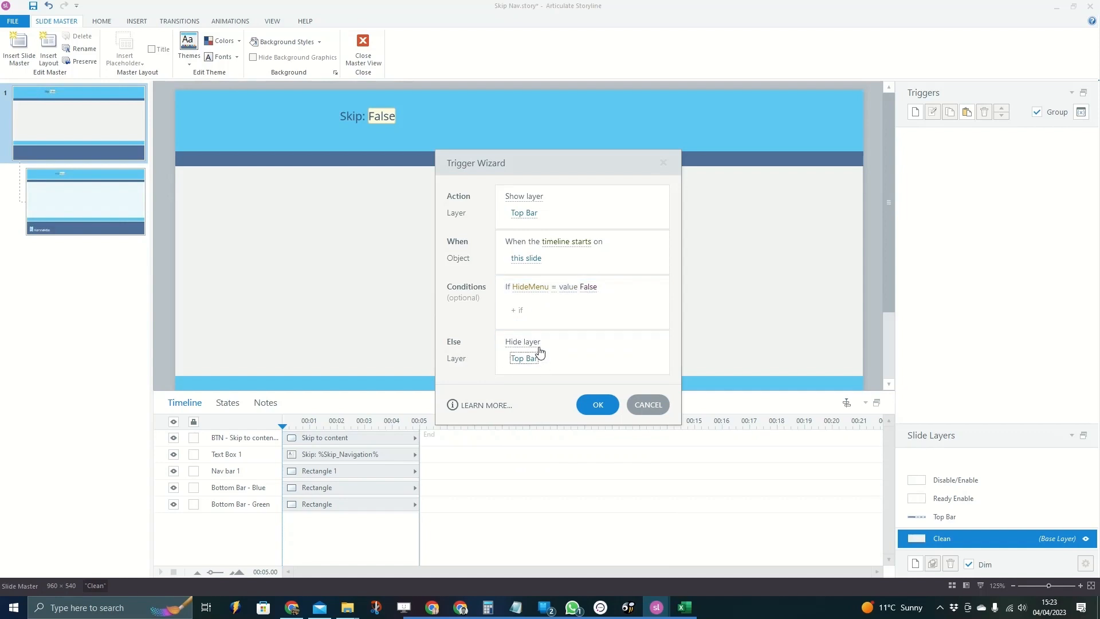
left_click(598, 404)
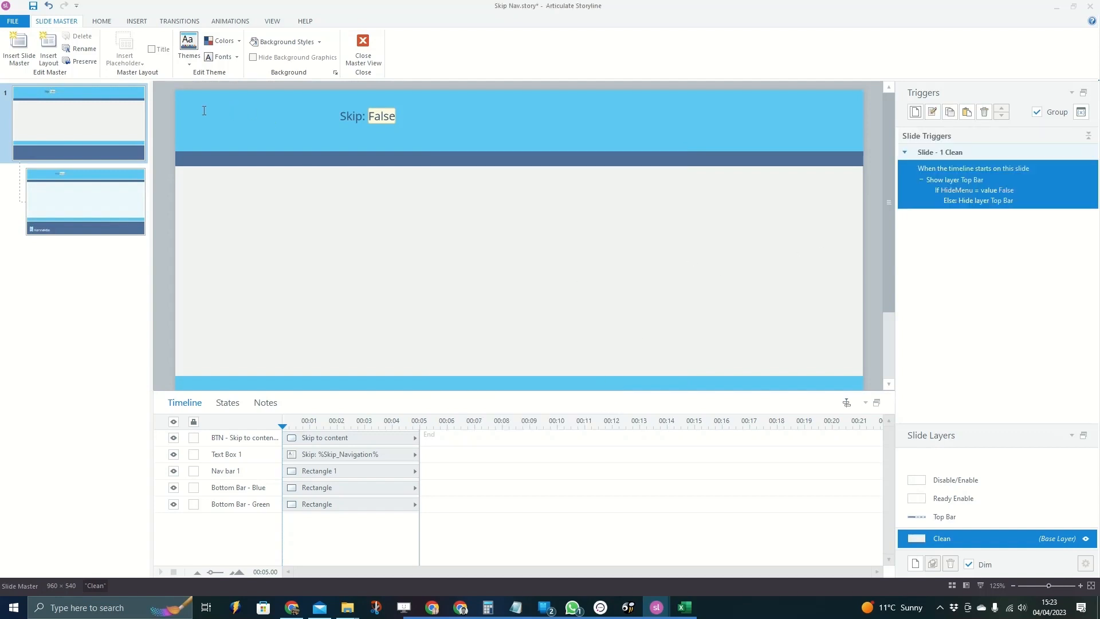
Examine the hidden text and formatting of the BTN - Skip to content 1 button on the Clean master
left_click(329, 439)
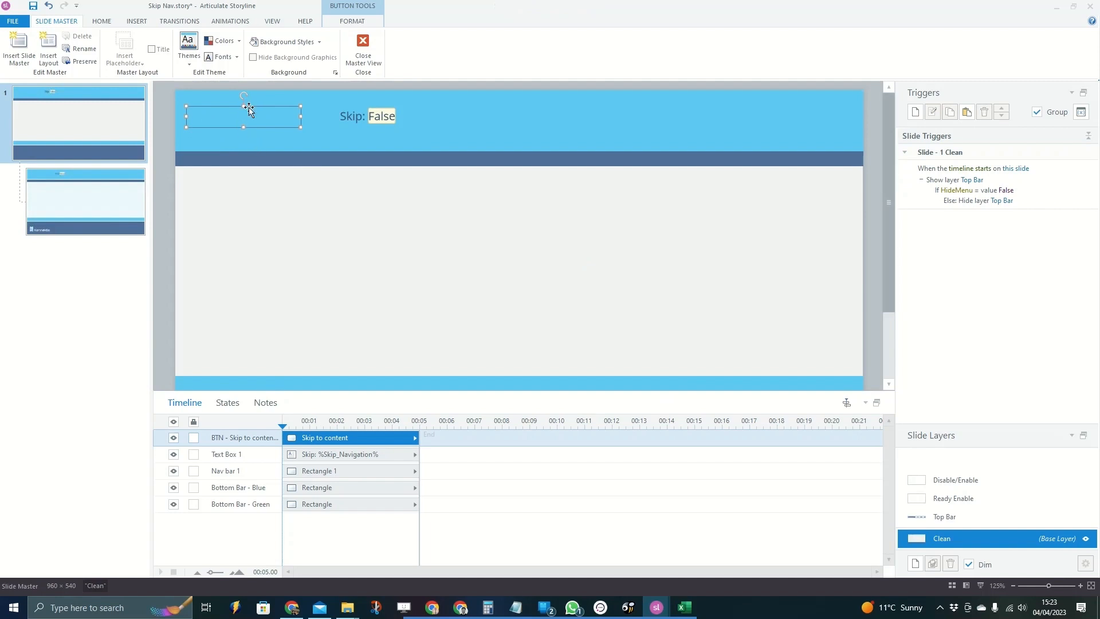
left_click(94, 22)
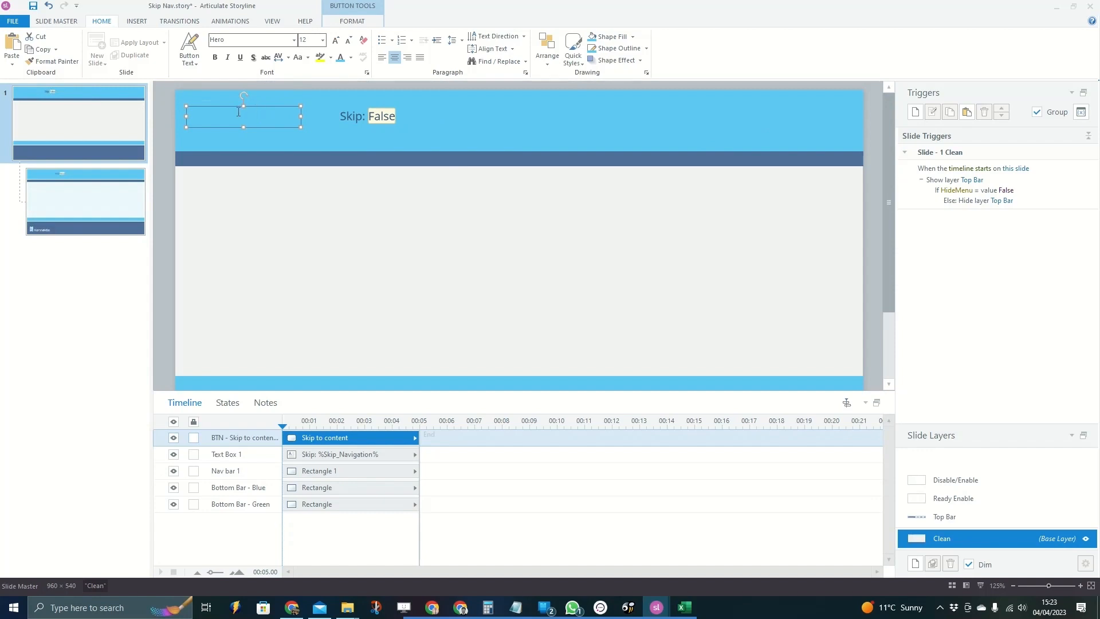
left_click(170, 135)
left_click(209, 114)
left_click_drag(201, 115, 279, 117)
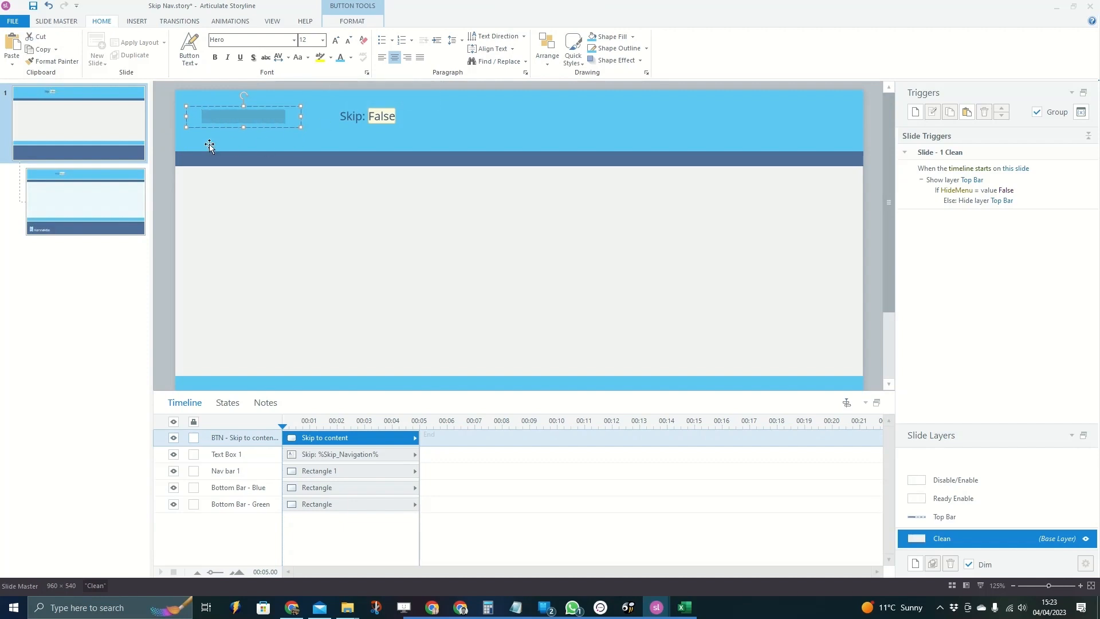
key("BackSpace")
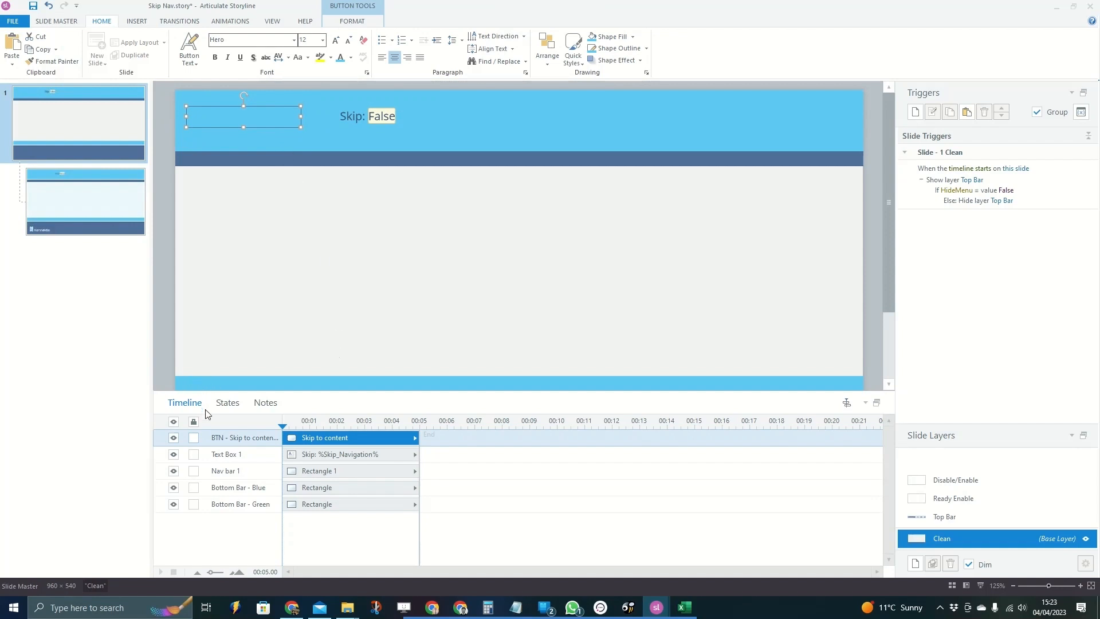
Review the Normal and Down states of the BTN - Skip to content 1 button and return to the timeline
left_click(228, 404)
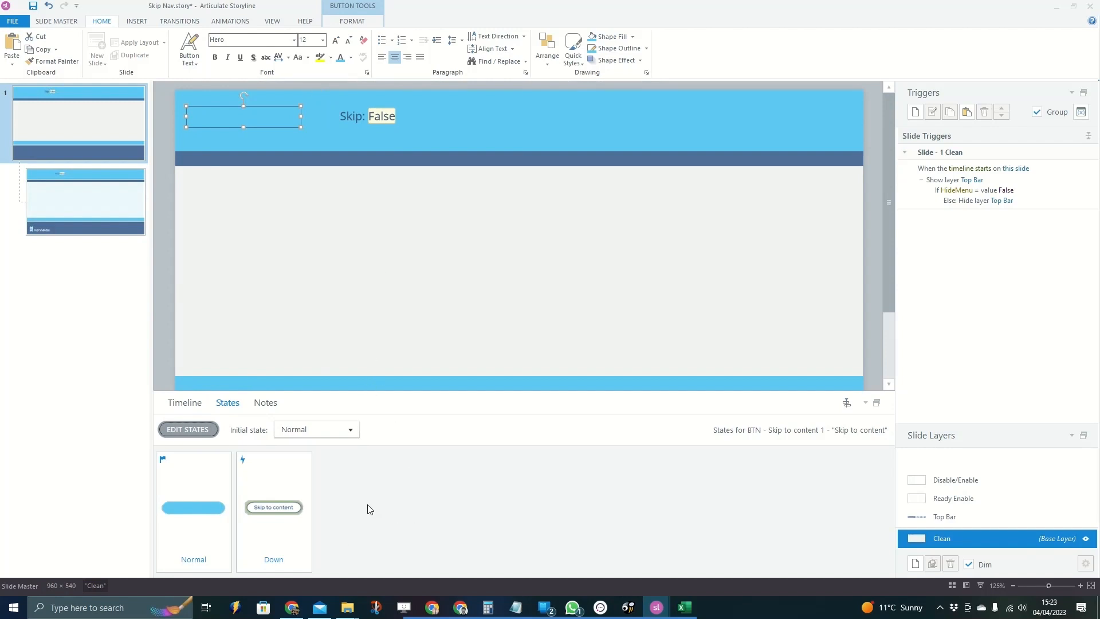
left_click(296, 525)
left_click(287, 249)
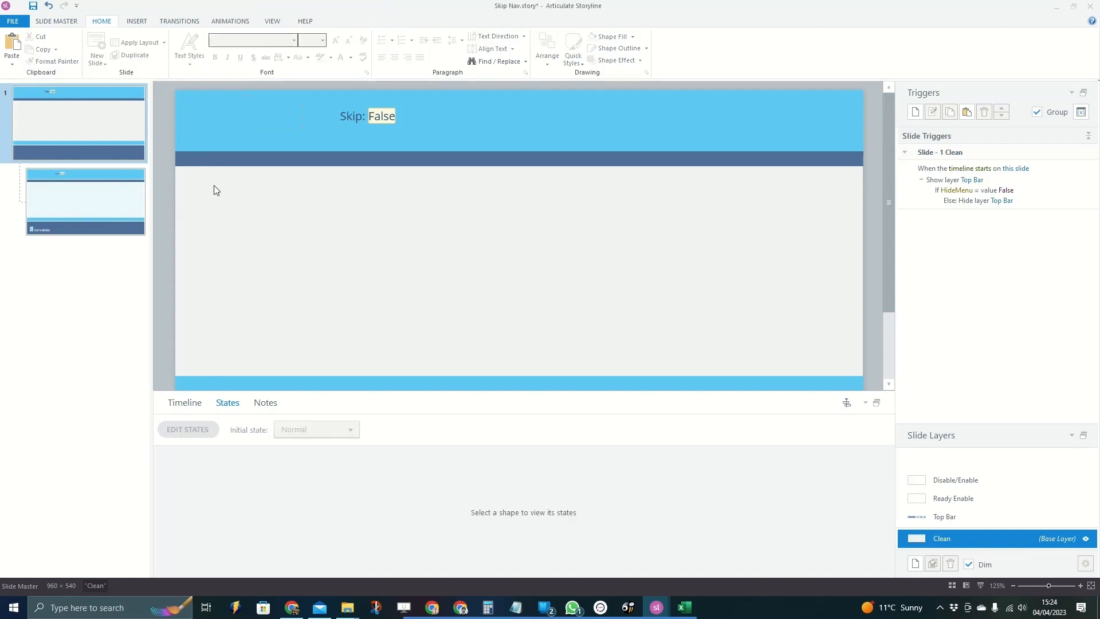
left_click(205, 104)
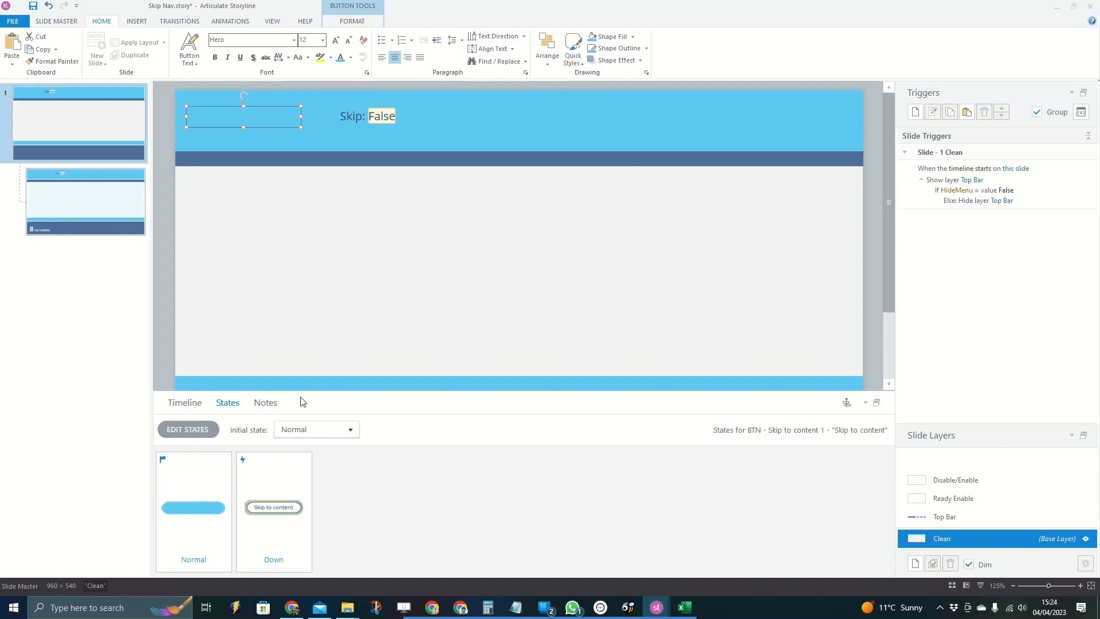
left_click(287, 491)
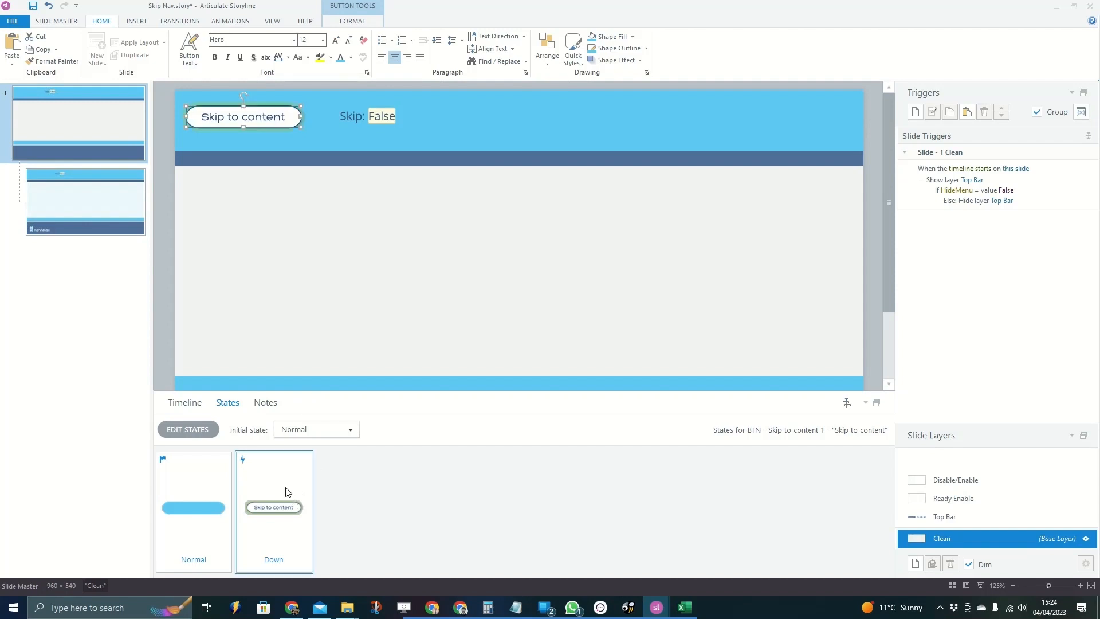
left_click(247, 311)
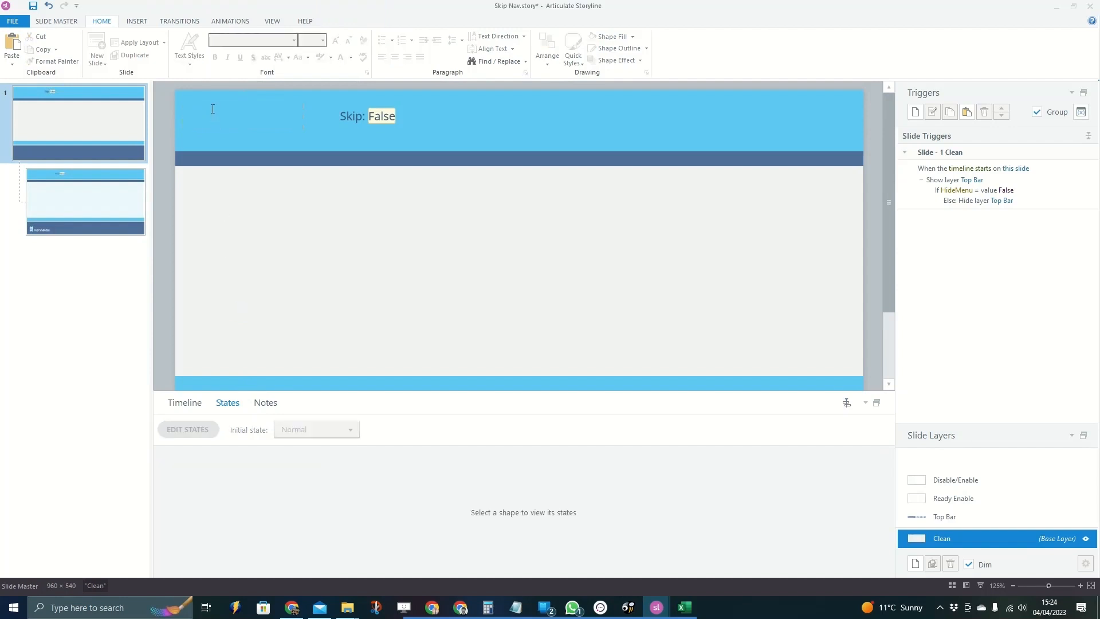
left_click(211, 104)
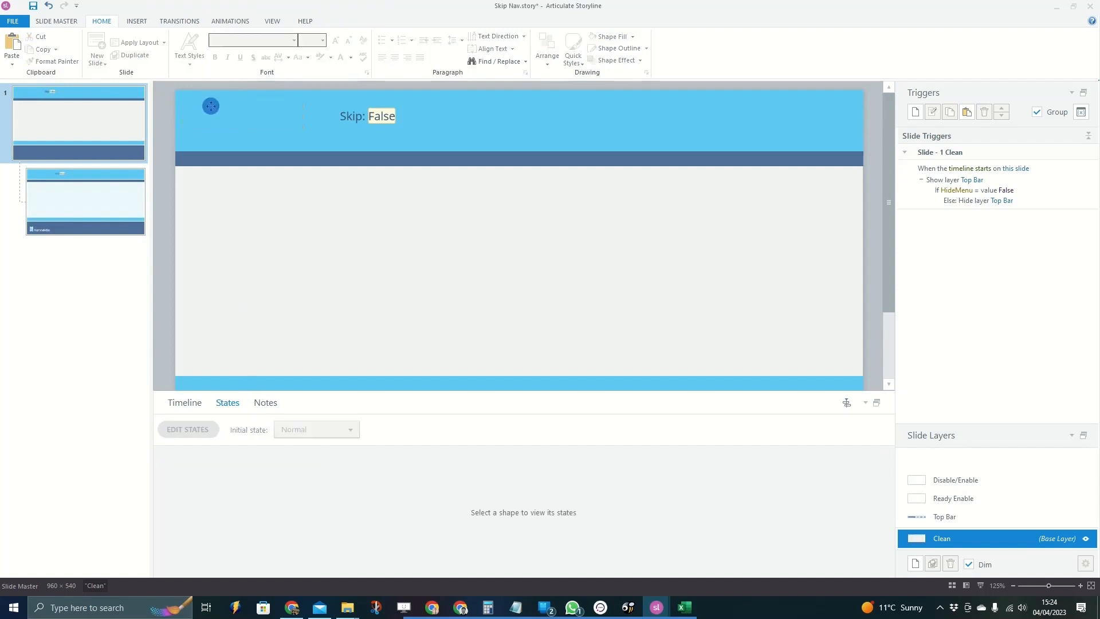
left_click(197, 214)
left_click(184, 403)
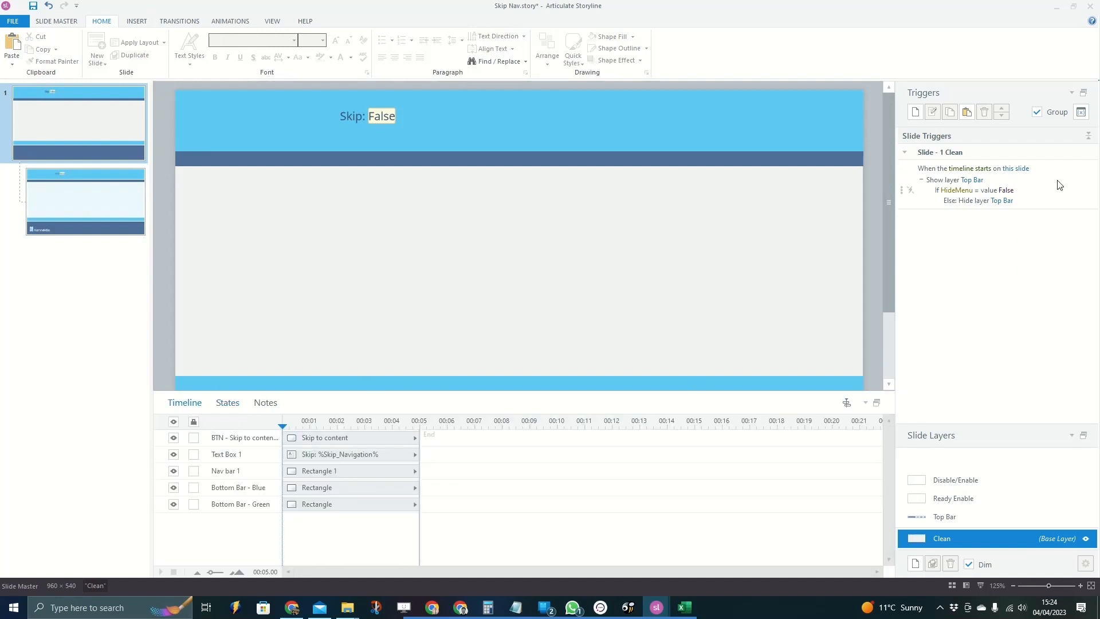
Leave the slide master and preview the Skip Navigation slide to check how the Top Bar layer displays
left_click(972, 169)
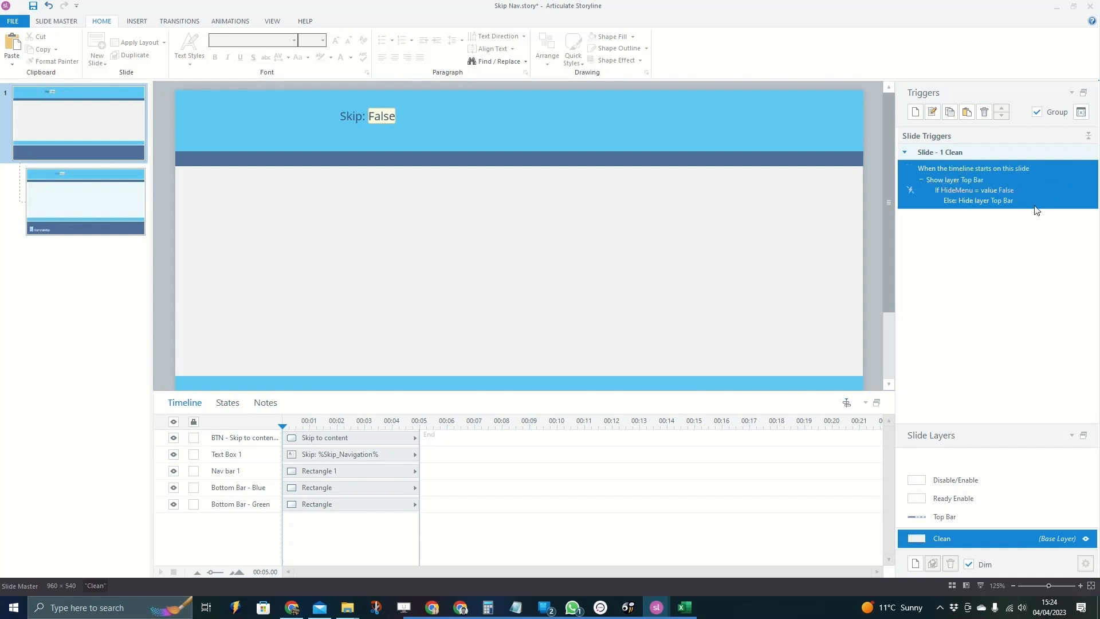
left_click(273, 21)
left_click(33, 49)
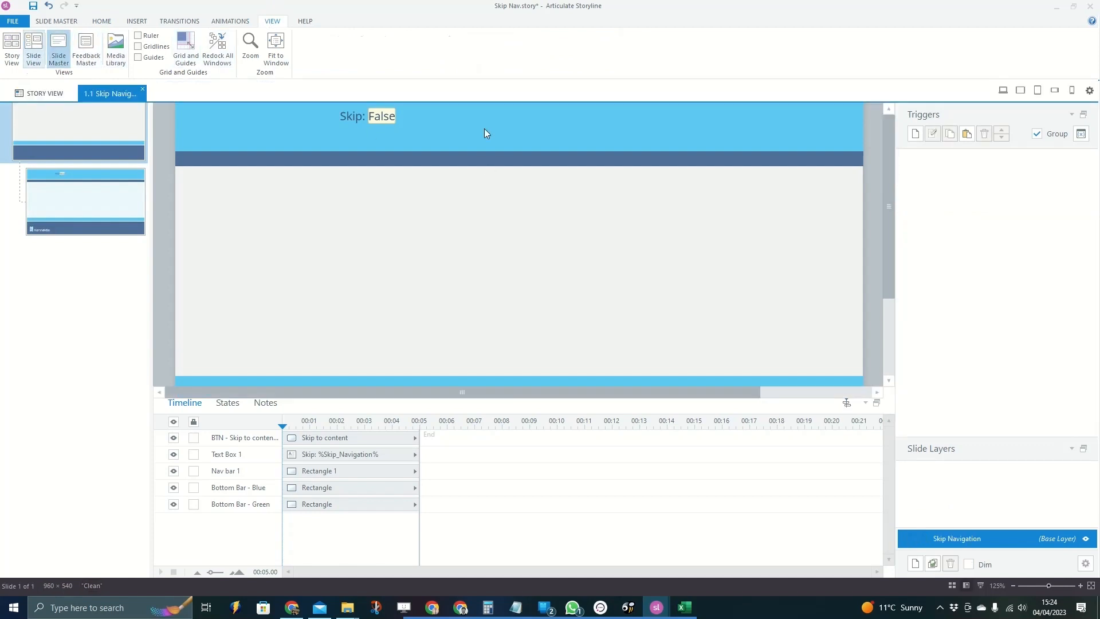
left_click(308, 63)
left_click(284, 89)
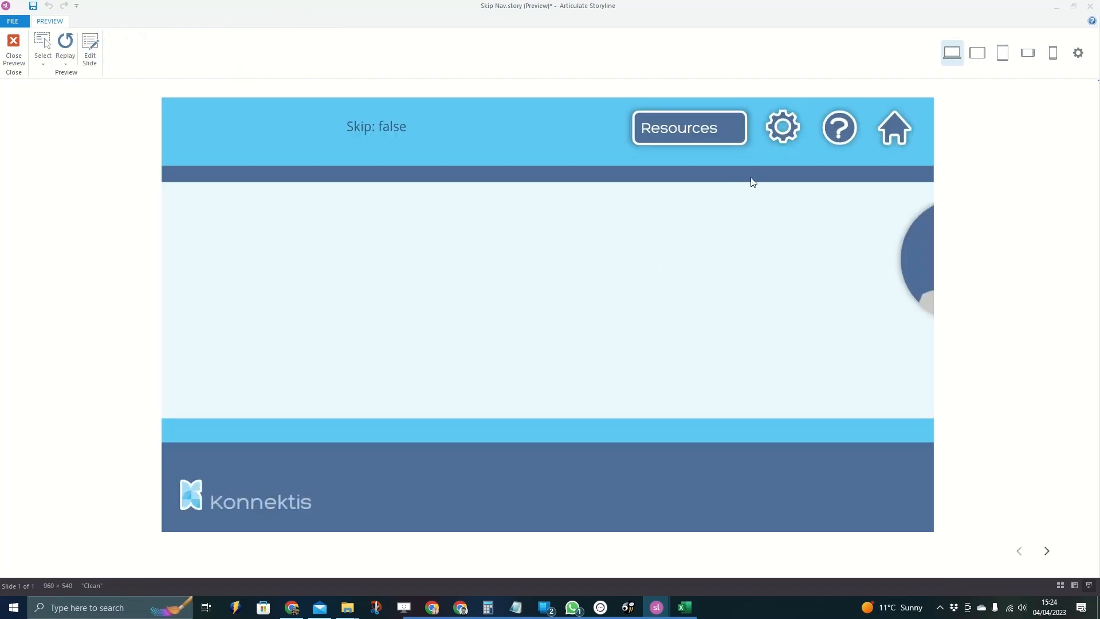
key("Escape")
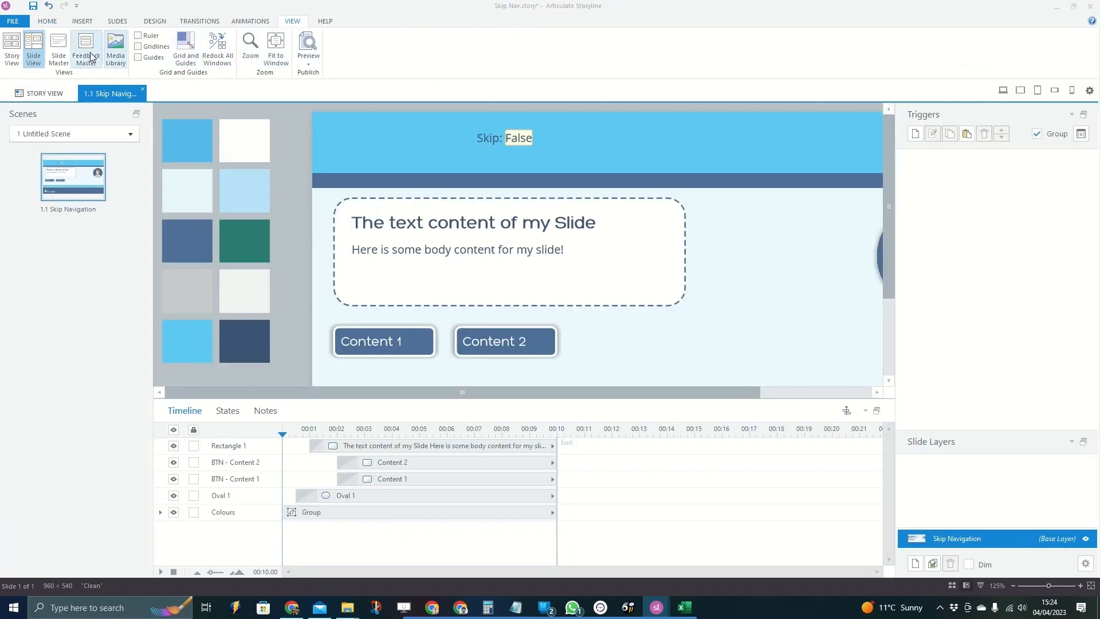
On the Clean slide master, add a trigger that sets Skip_Navigation to True when BTN - Skip to content 1 is clicked
left_click(58, 50)
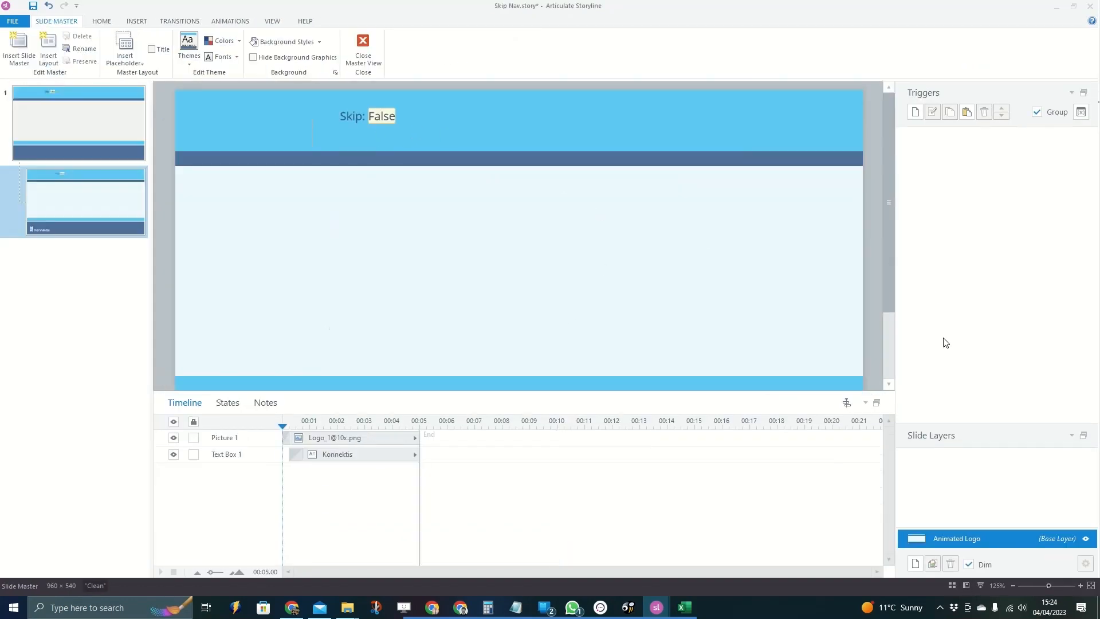
left_click(90, 114)
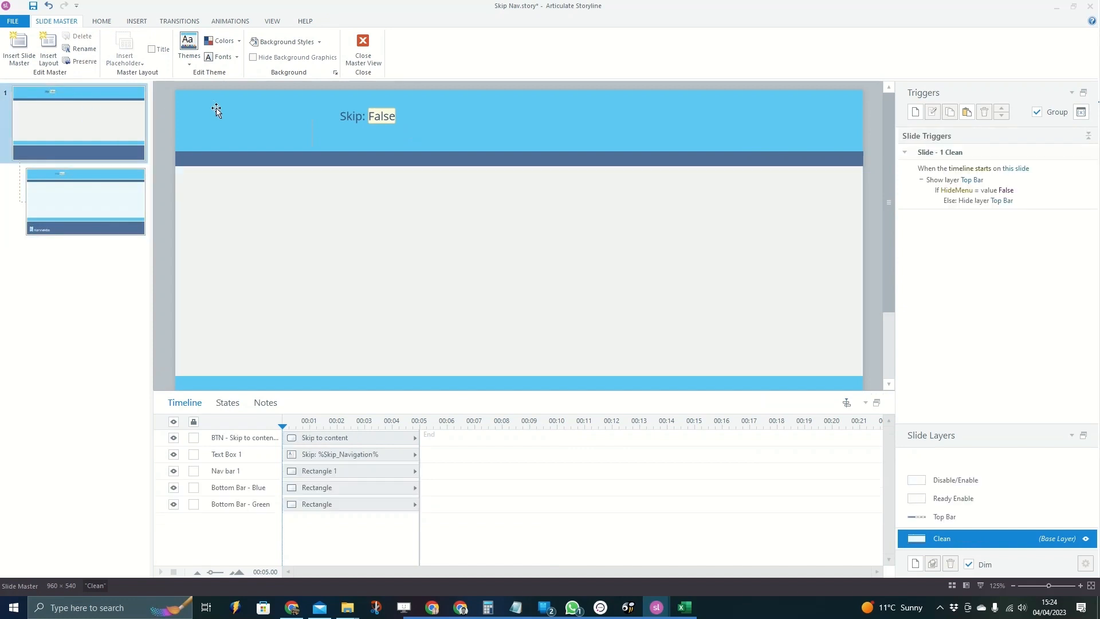
left_click(209, 115)
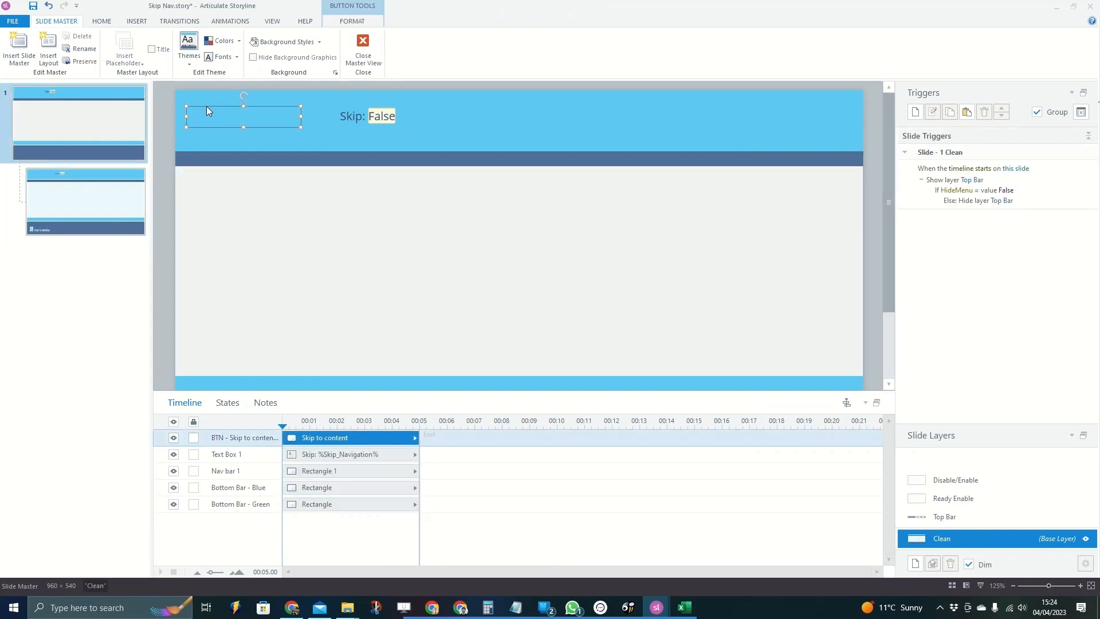
left_click(914, 111)
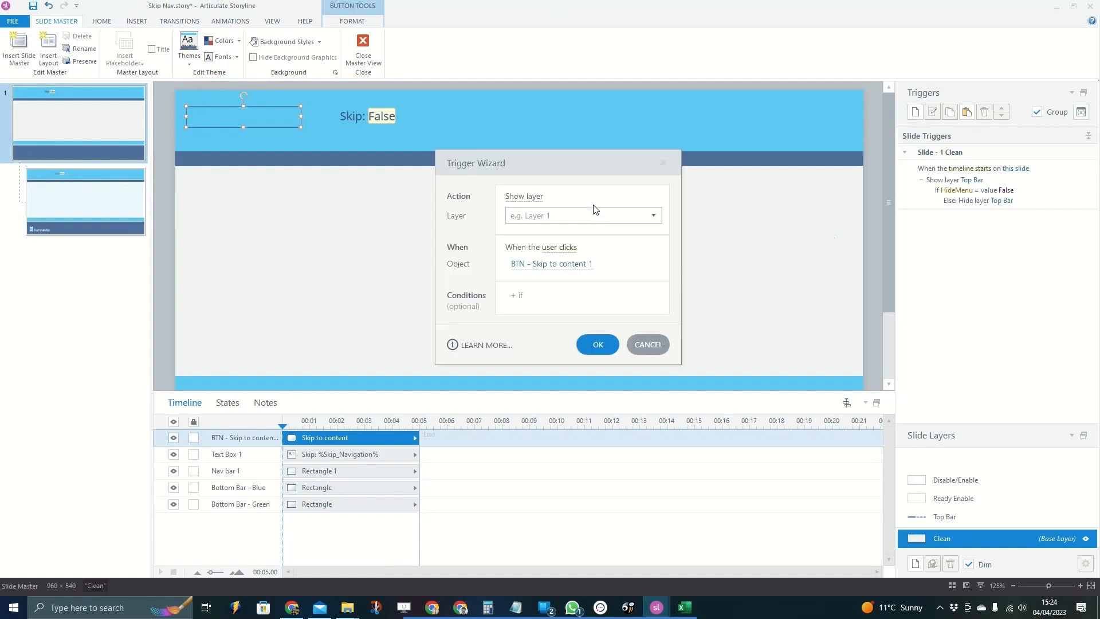
left_click(512, 196)
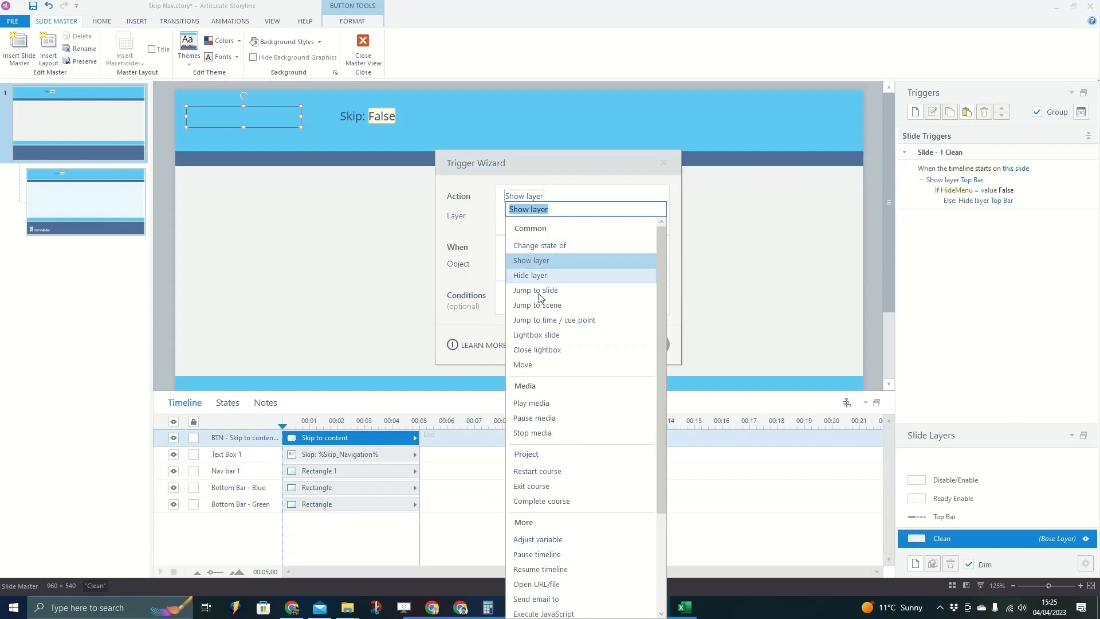
left_click(548, 540)
left_click(538, 213)
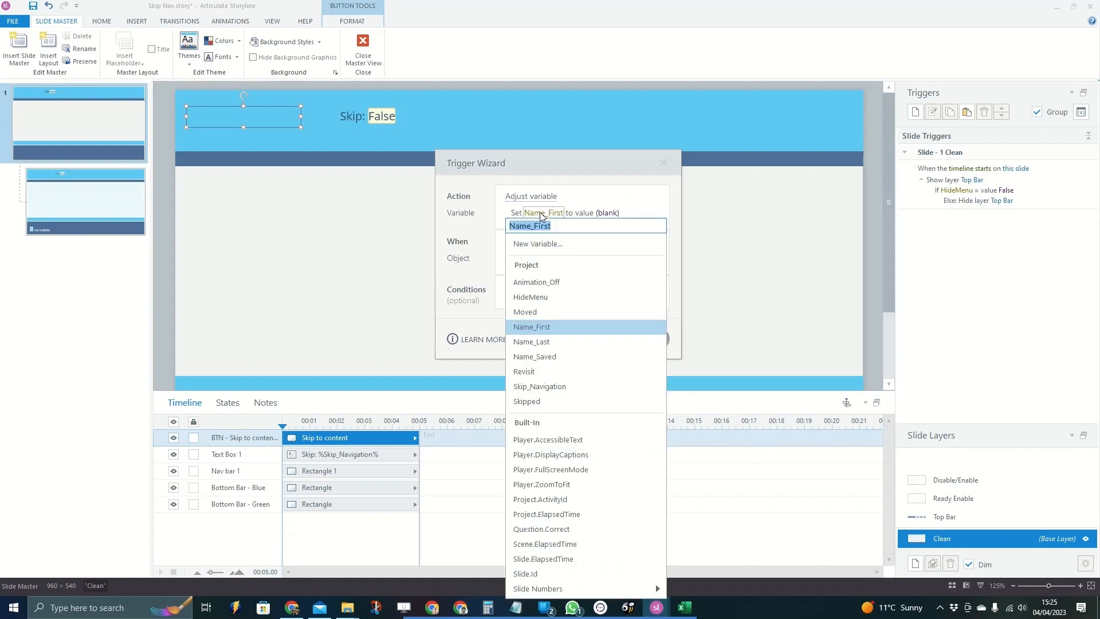
left_click(532, 387)
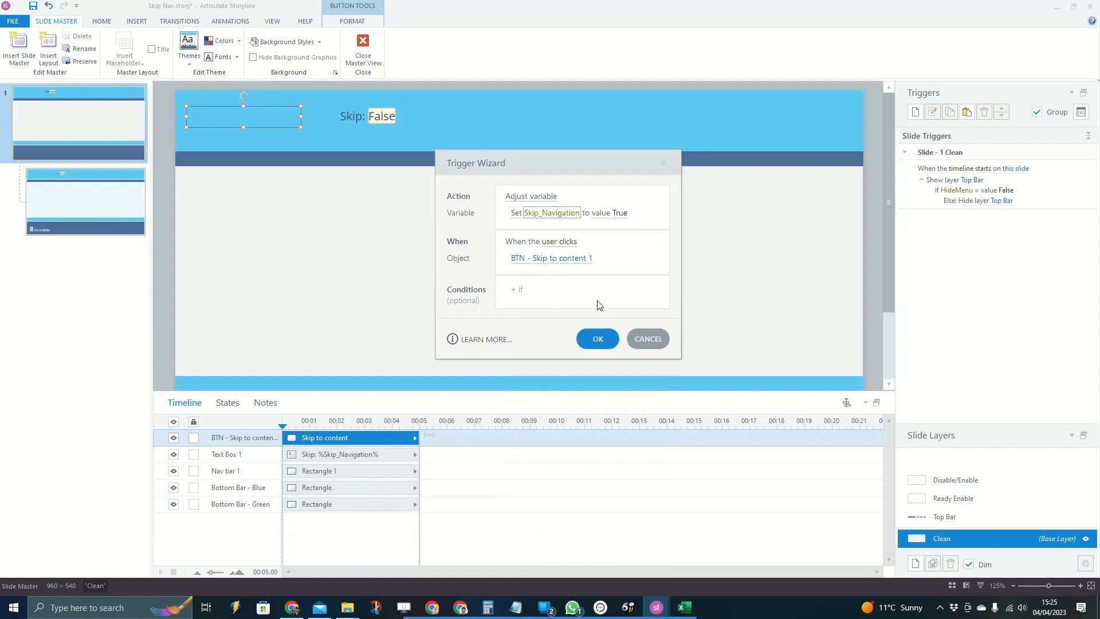
left_click(598, 339)
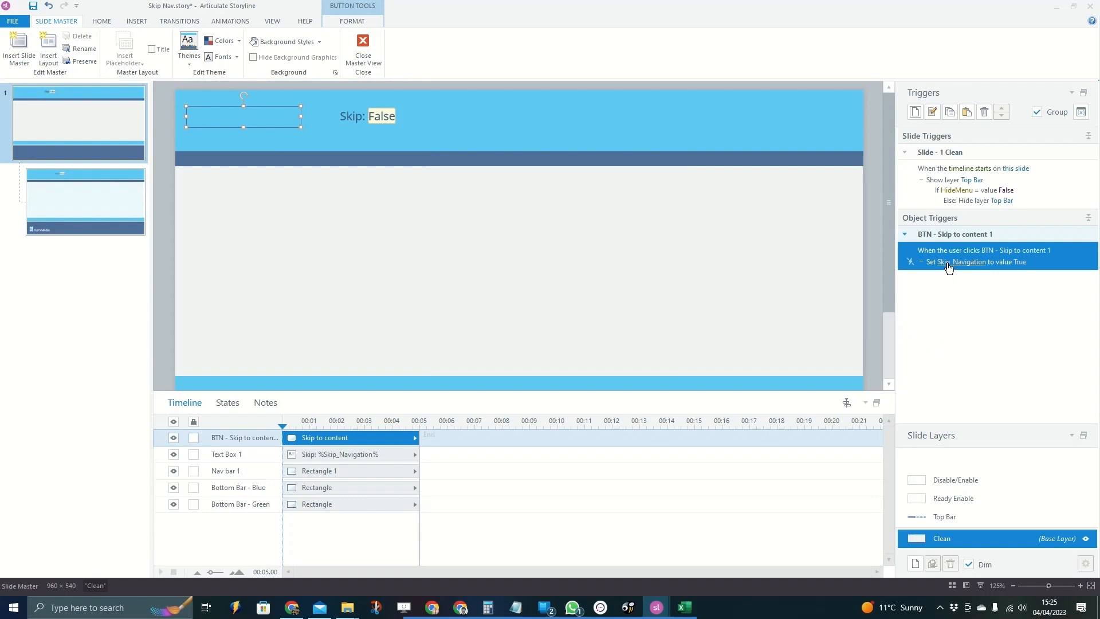
Review the project variables HideMenu, Skip_Navigation and Skipped, checking their types and default values
left_click(1081, 112)
left_click(405, 357)
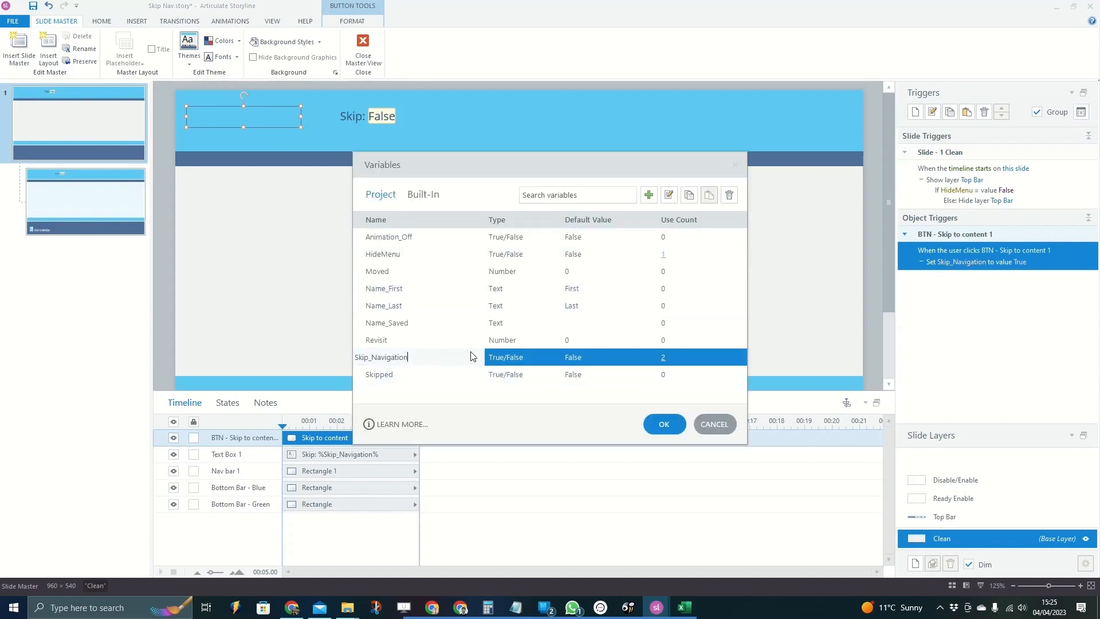
left_click(533, 360)
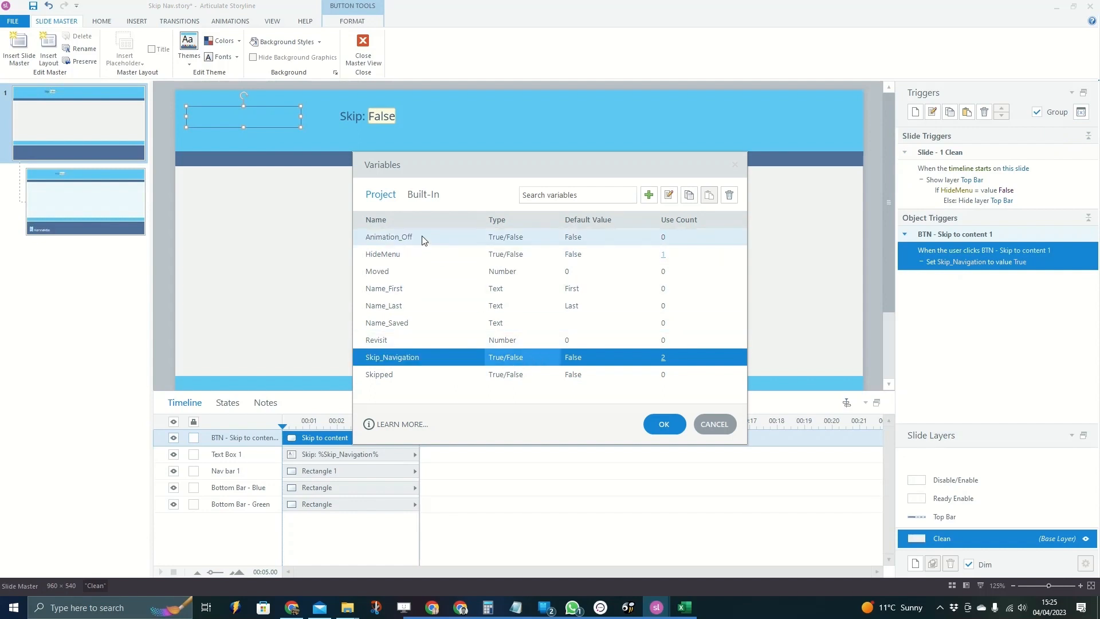
left_click(519, 253)
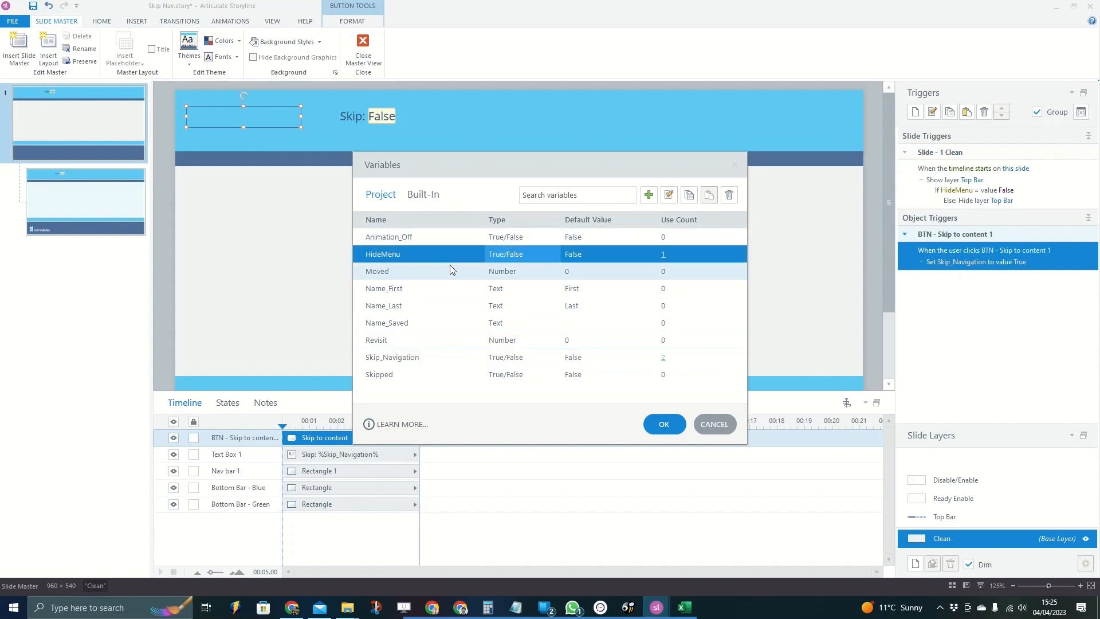
left_click(520, 361)
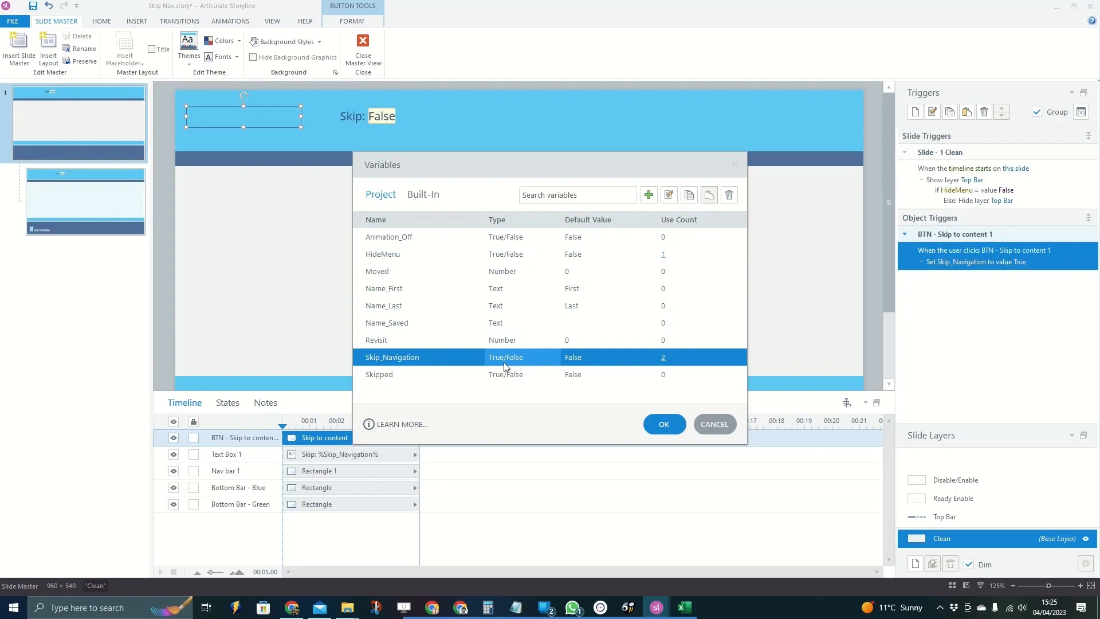
left_click(394, 374)
left_click(408, 376)
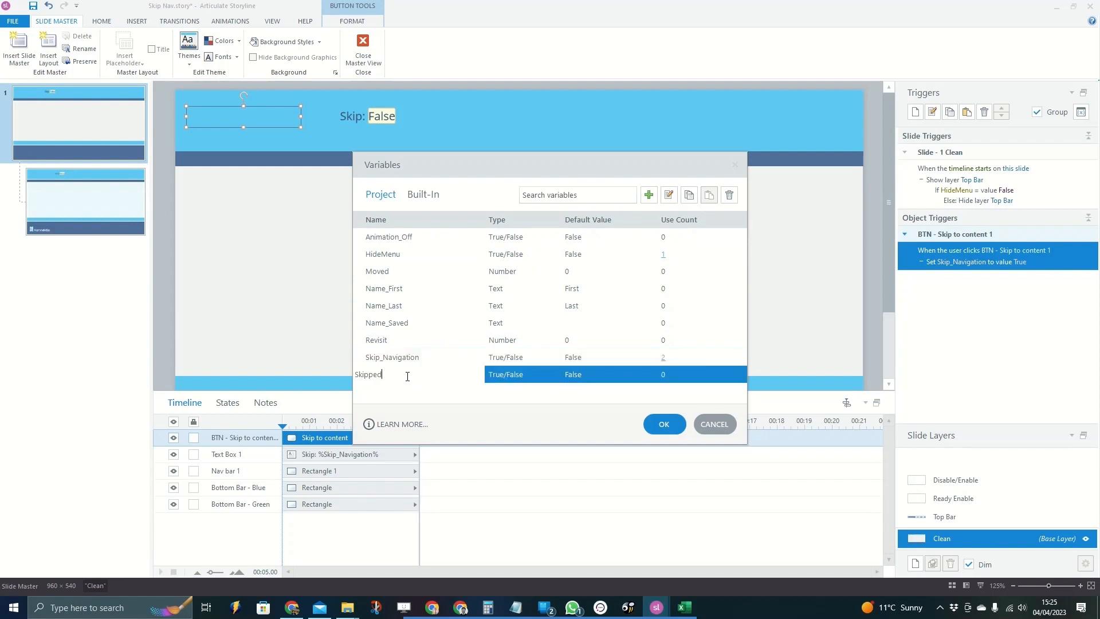
left_click(482, 375)
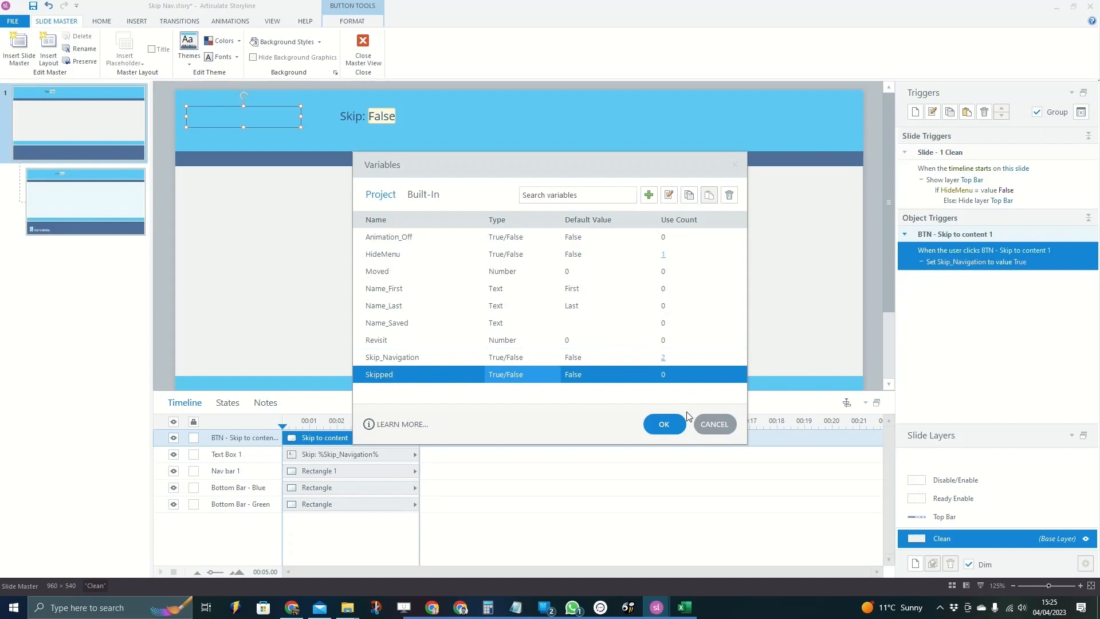
left_click(664, 424)
Switch to the Skip Navigation (storyline version) project and preview its Disable approach slide
left_click(351, 231)
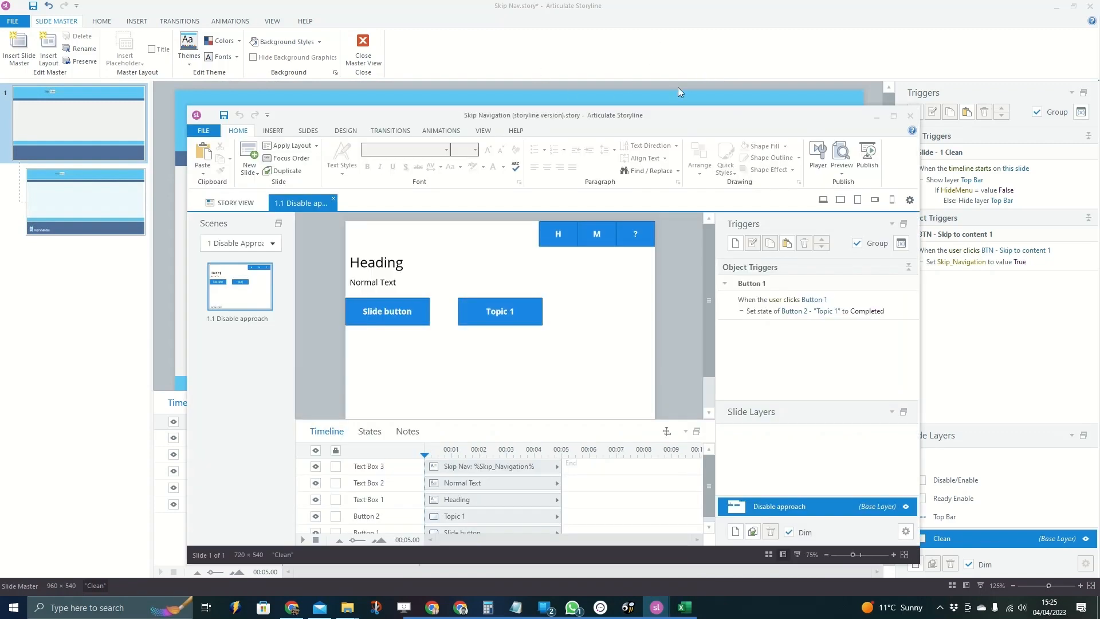
left_click_drag(620, 115, 629, 1)
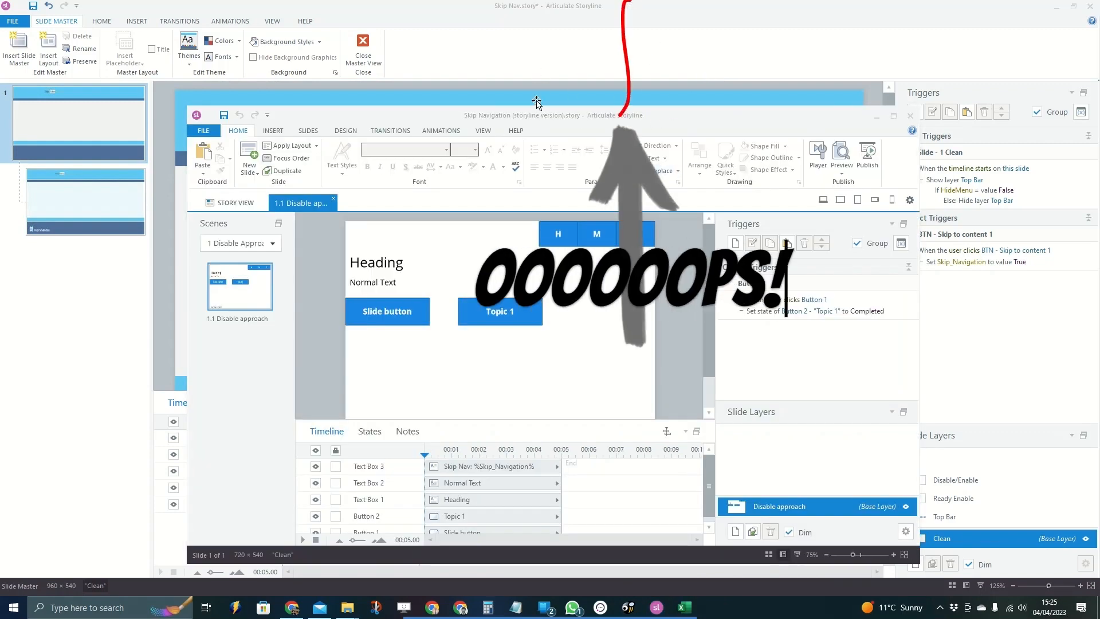
left_click_drag(520, 112, 529, 1)
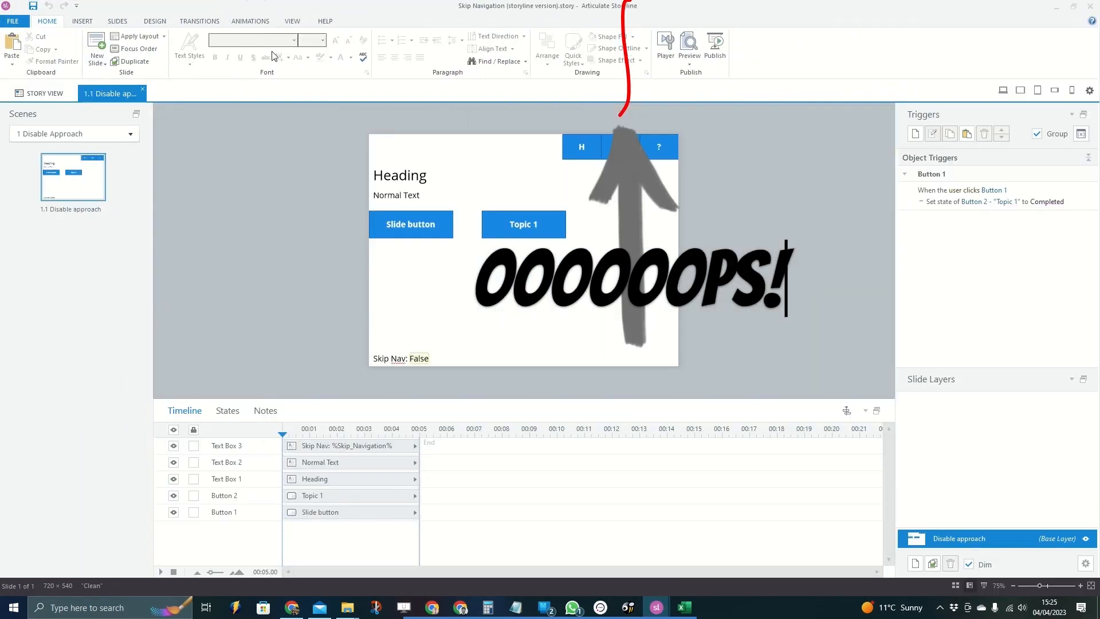
left_click(291, 22)
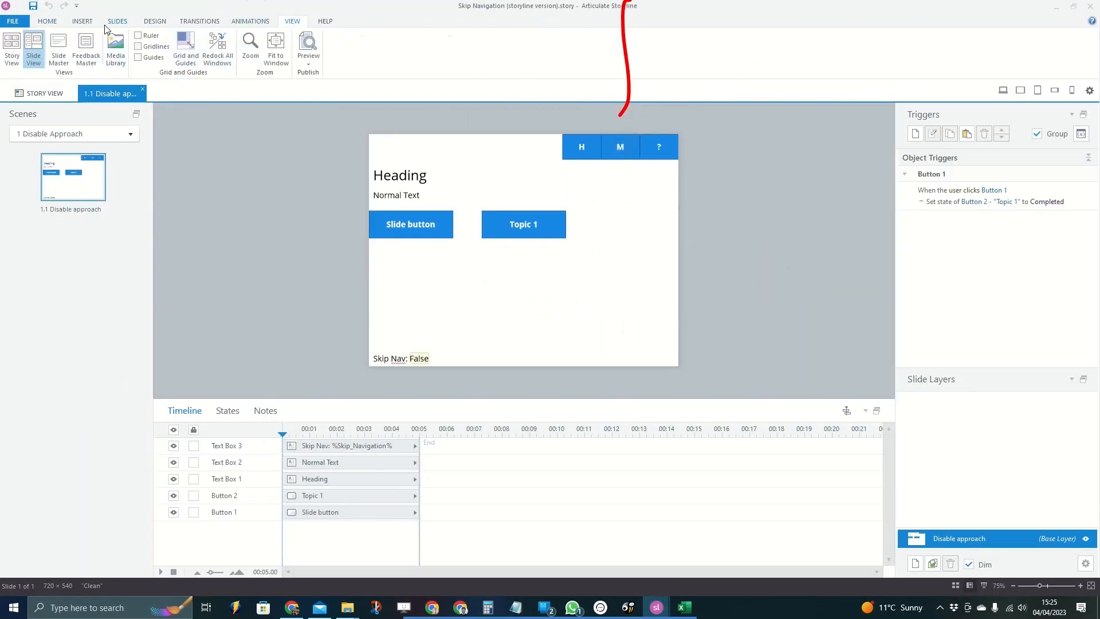
left_click(48, 21)
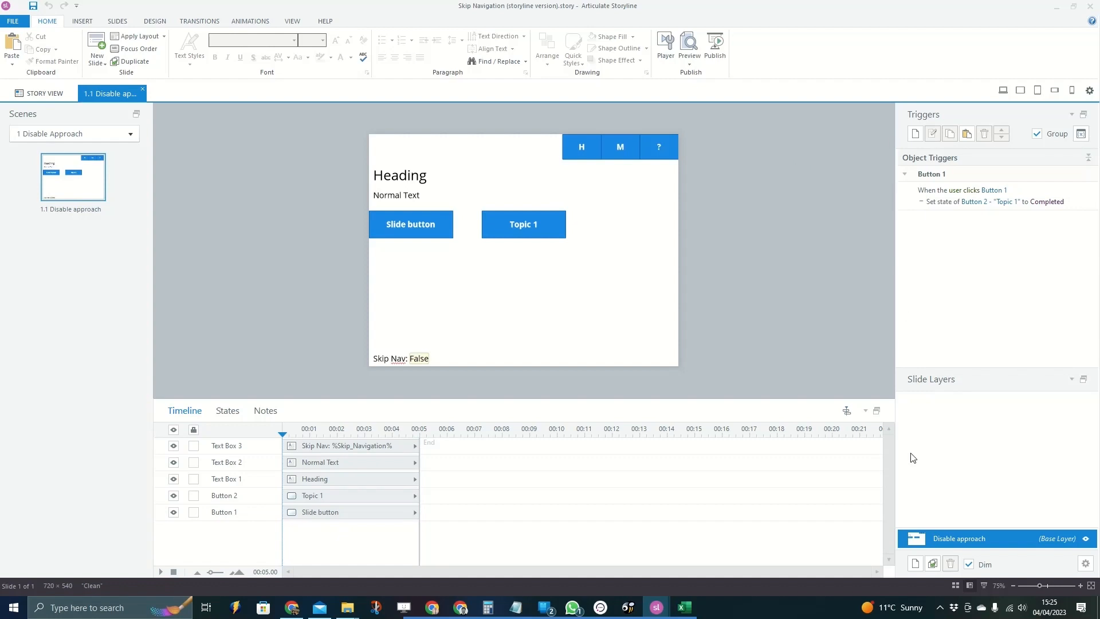
left_click(304, 27)
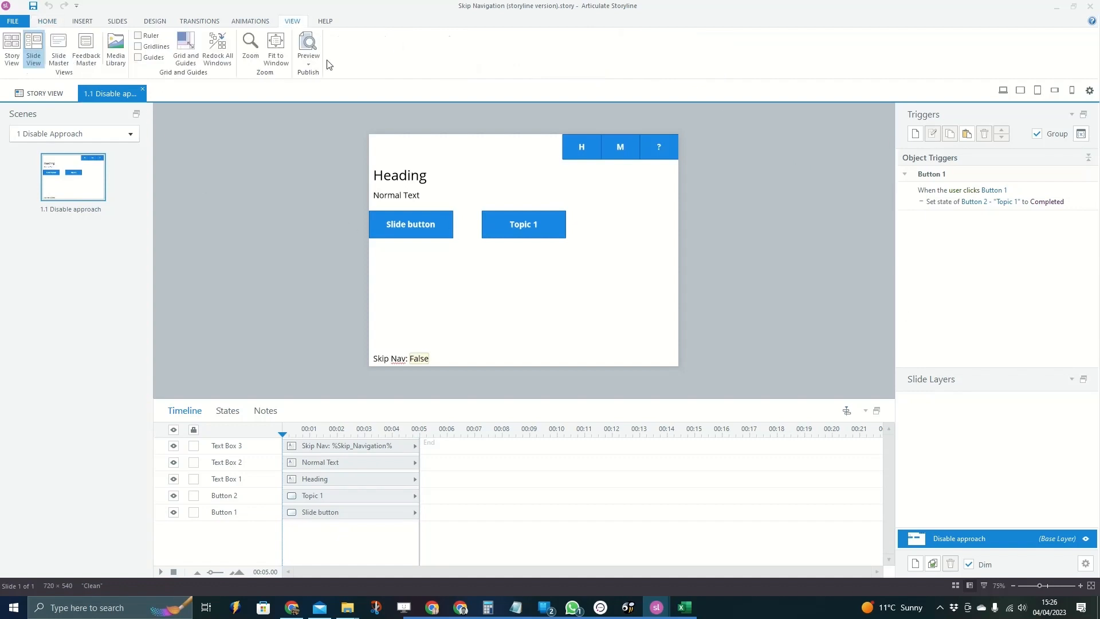
left_click(308, 59)
left_click(305, 80)
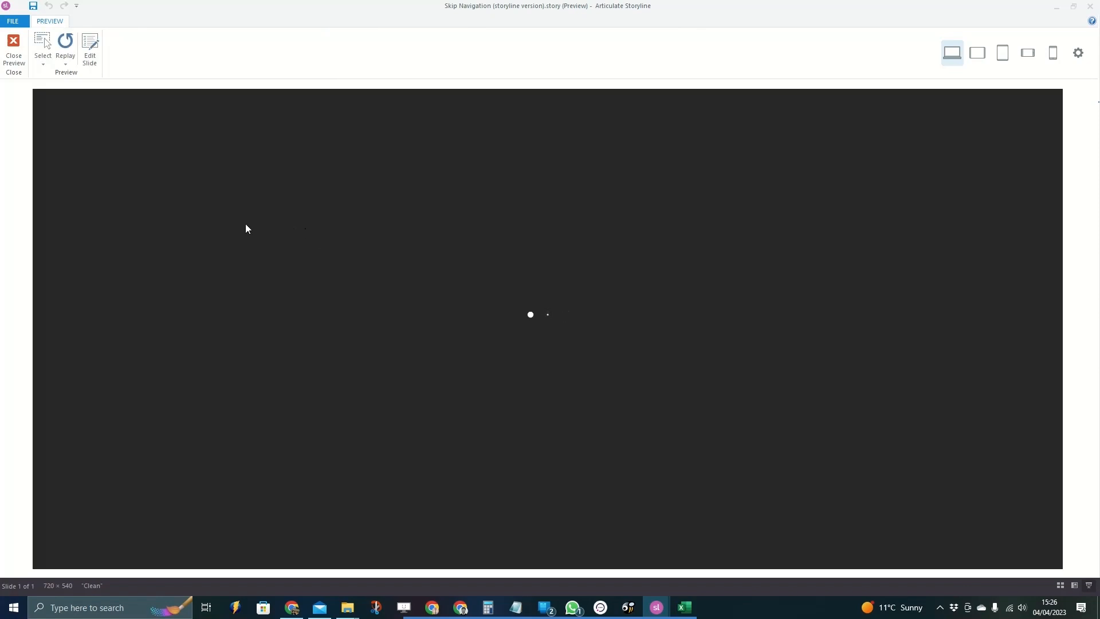
Test the previewed slide with keyboard navigation, activating Skip Navigation and moving the focus through Slide button to Topic 1
key("Tab")
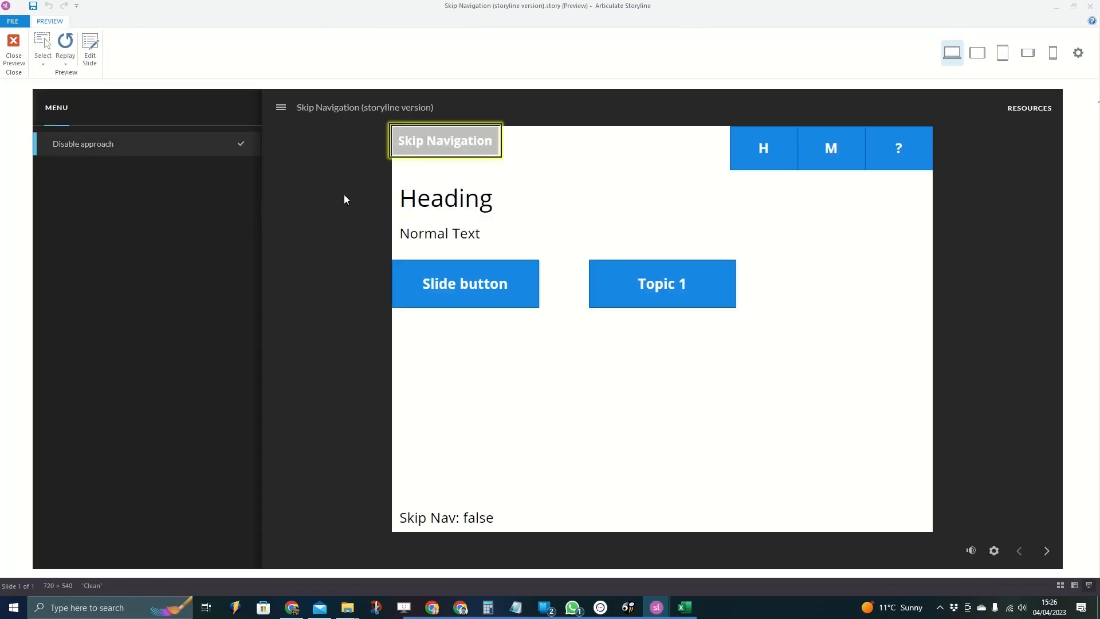
key("Return")
key("Tab")
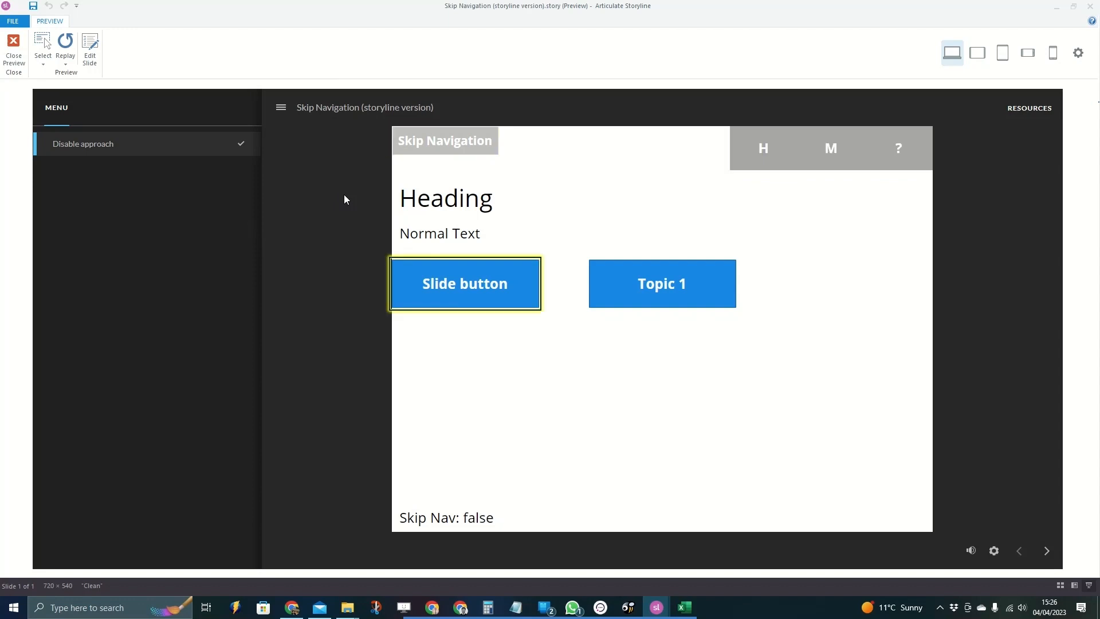
key("Tab")
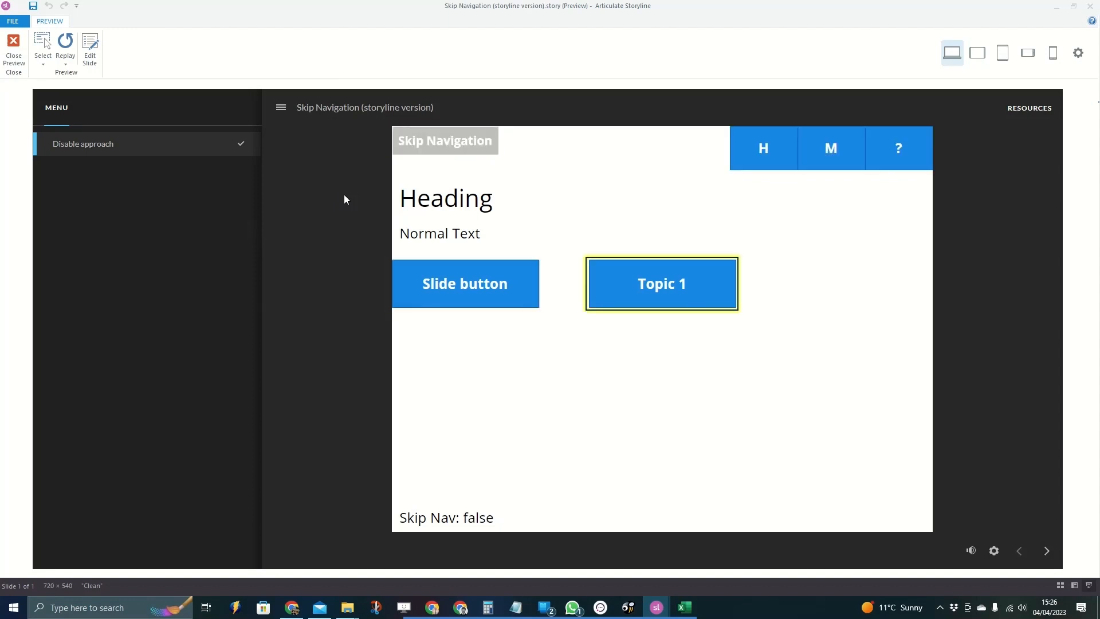
key("Return")
key("Return")
Move the keyboard focus back and forth between Topic 1 and Slide button to check the tab order, and close the preview
key("shift+Tab")
key("Tab")
key("shift+Tab")
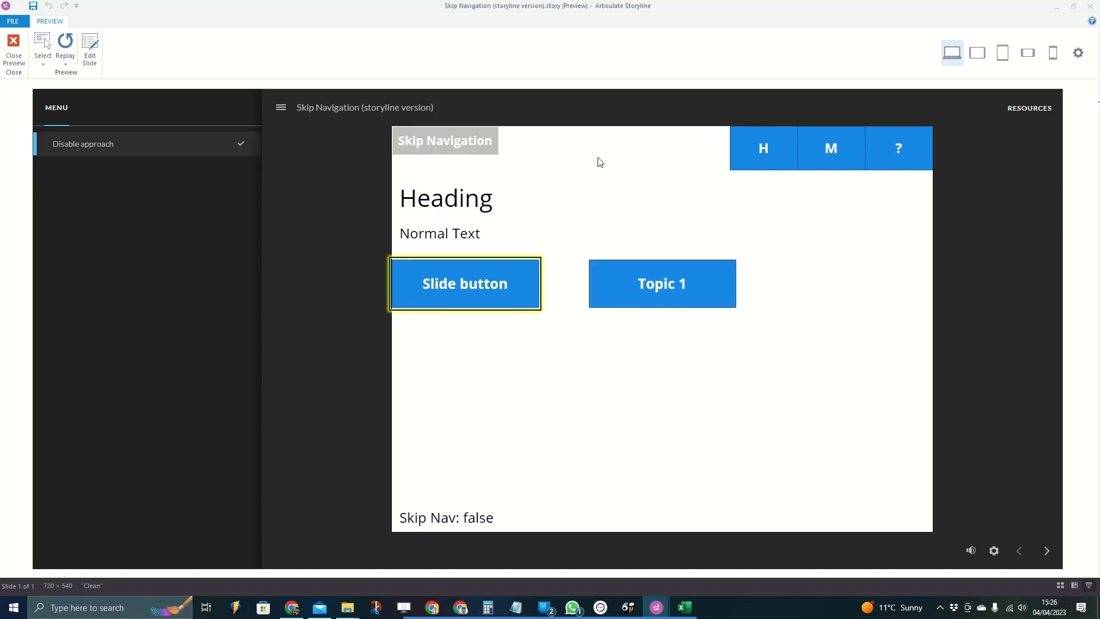
key("Tab")
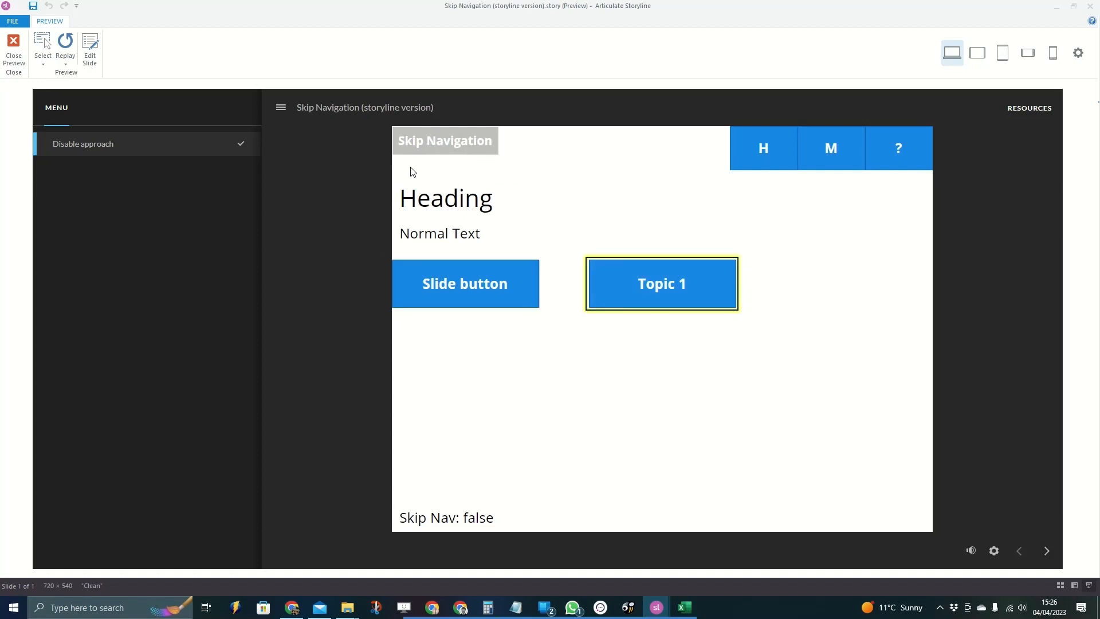
key("shift+Tab")
key("Tab")
key("shift+Tab")
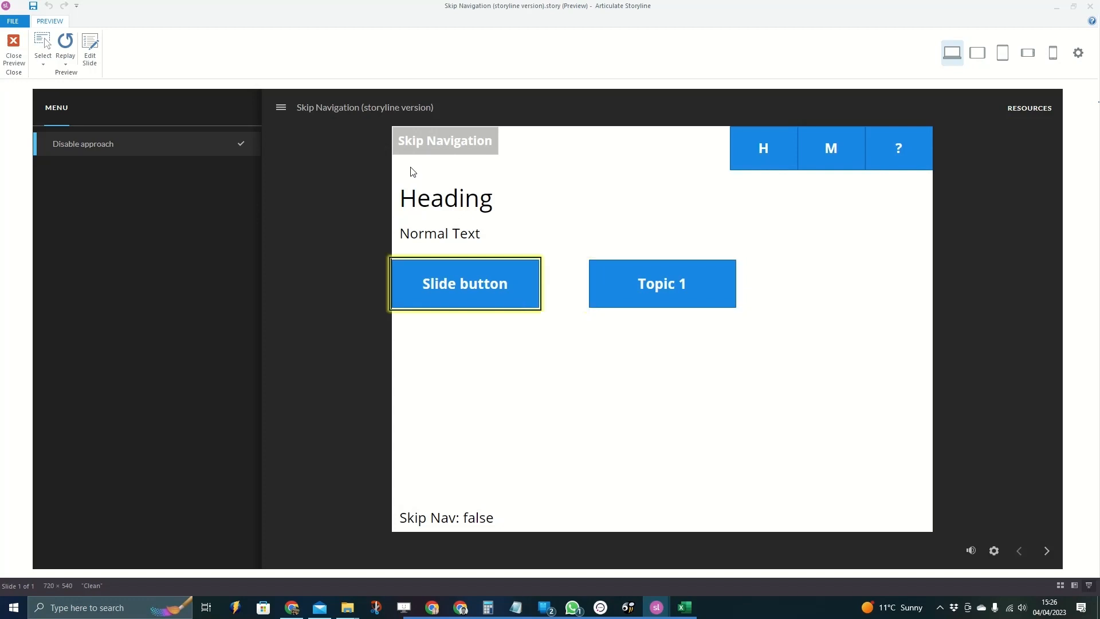
key("Escape")
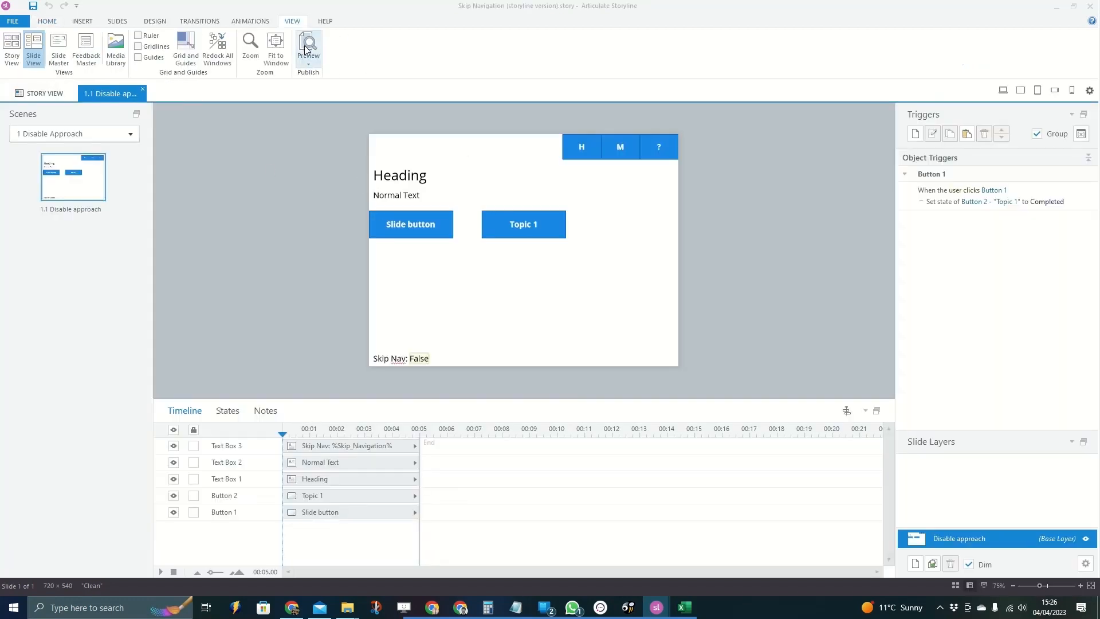
Return to the Skip Nav project's slide master and inspect the transparent skip to content button on the Clean master
left_click_drag(904, 5, 1099, 37)
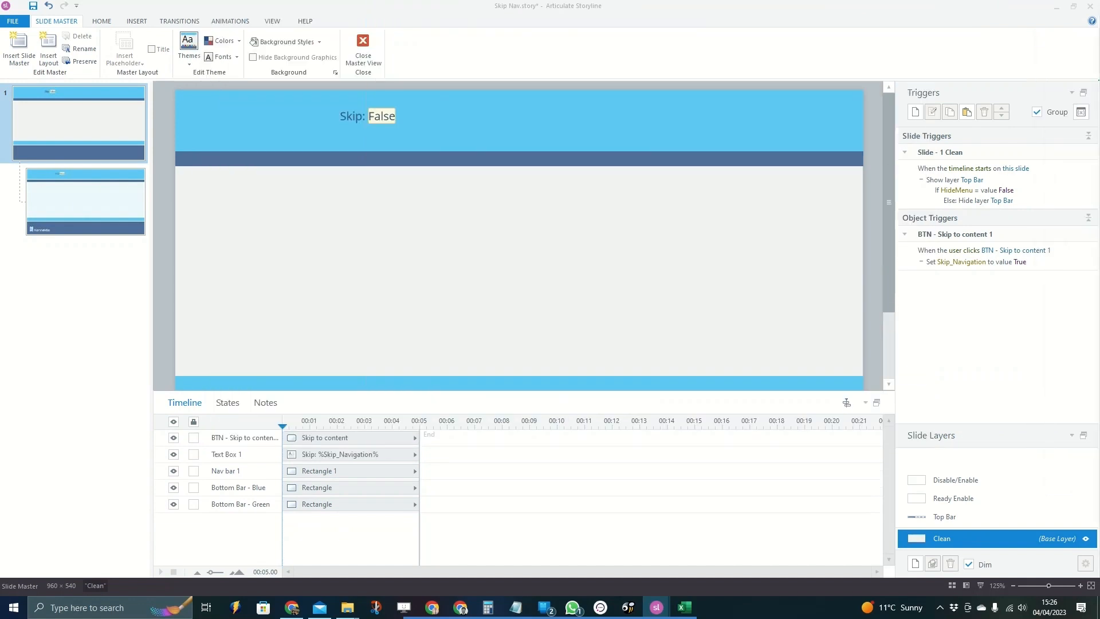
left_click(186, 113)
left_click(222, 125)
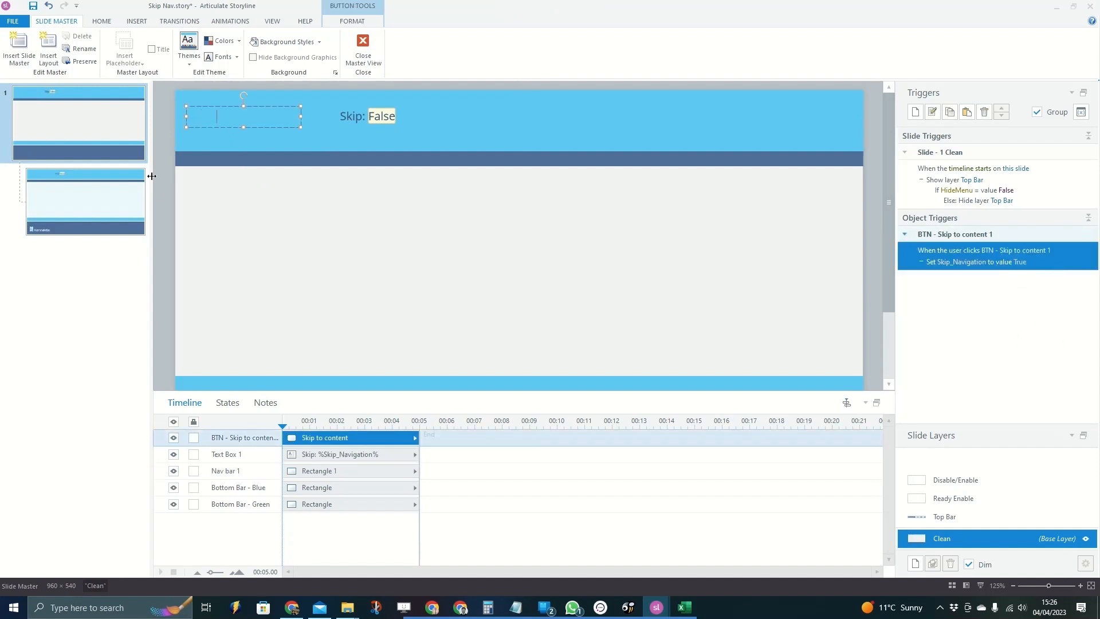
left_click(160, 111)
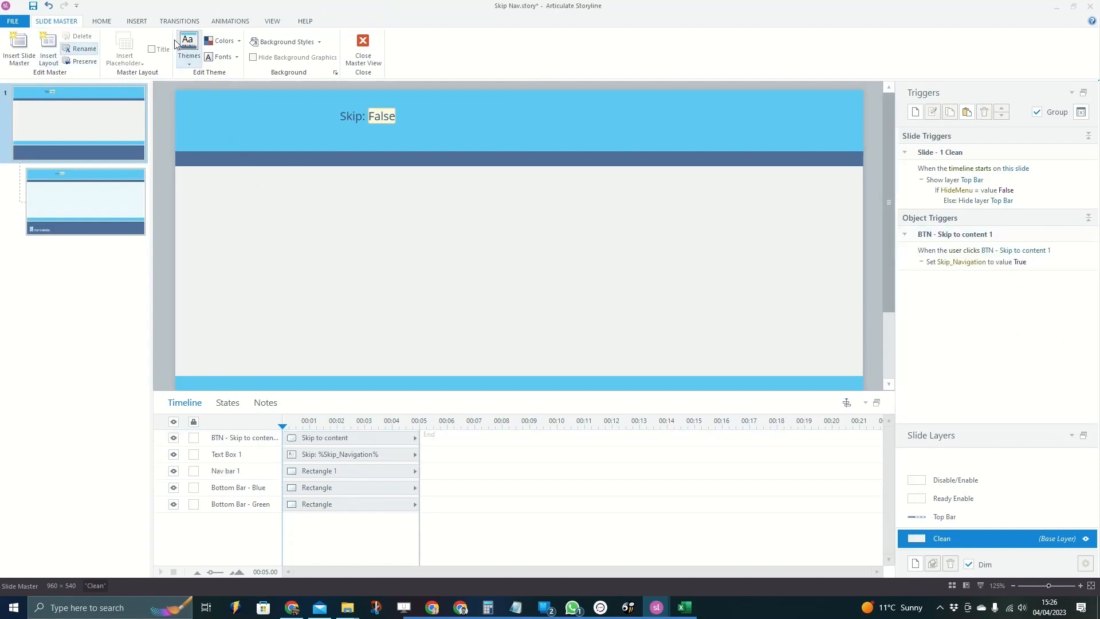
left_click(101, 22)
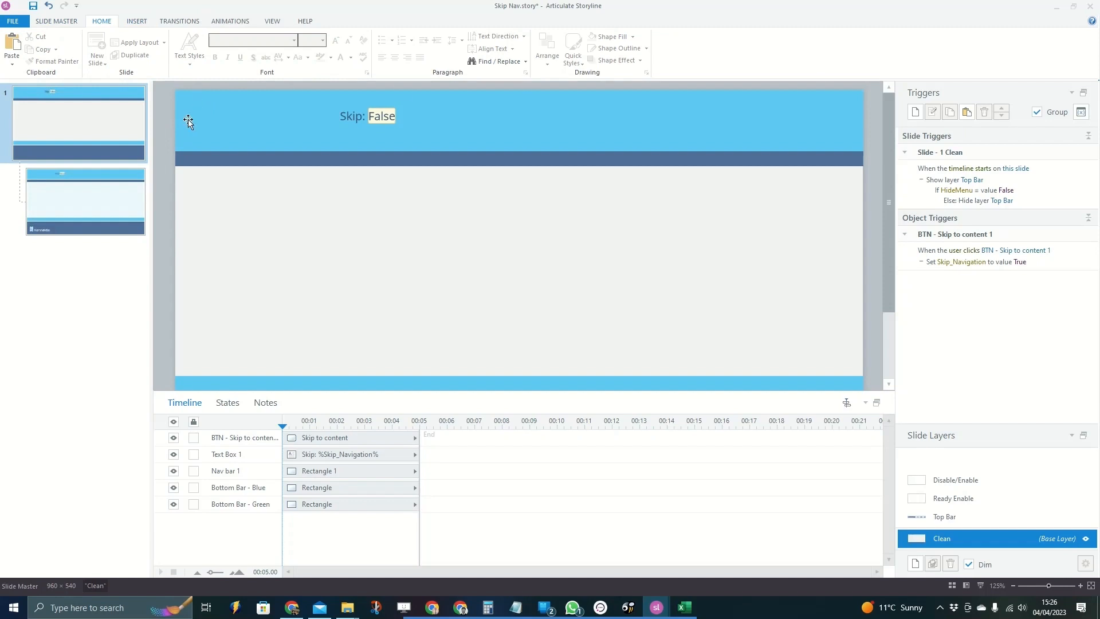
Start a new trigger on the Clean slide master that fires when the user presses the TAB key
left_click(915, 112)
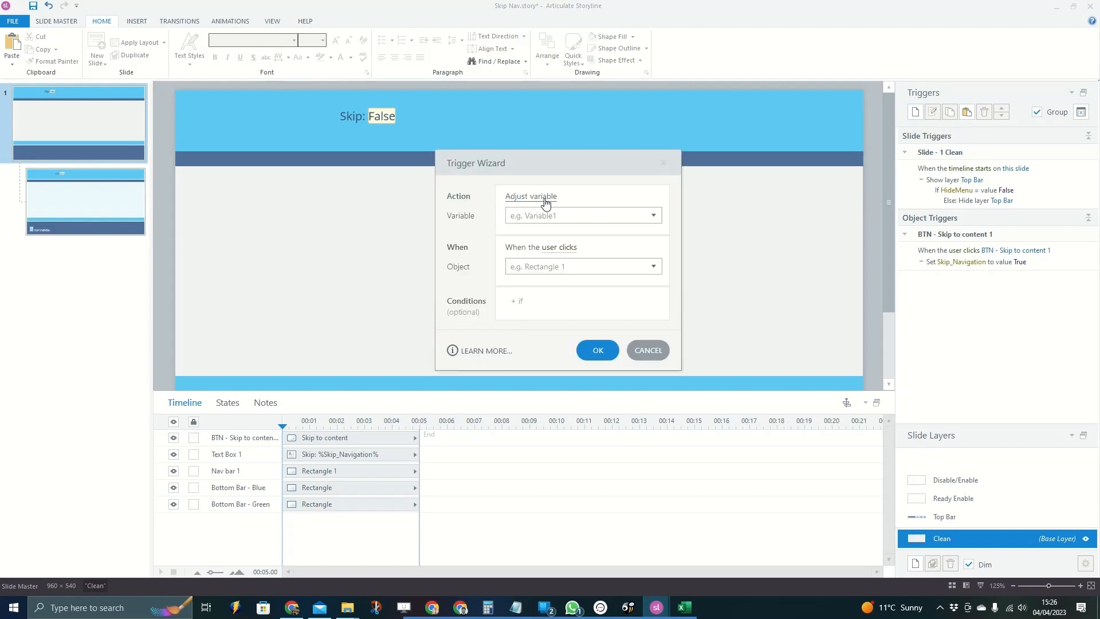
left_click(540, 198)
left_click(541, 199)
left_click(554, 251)
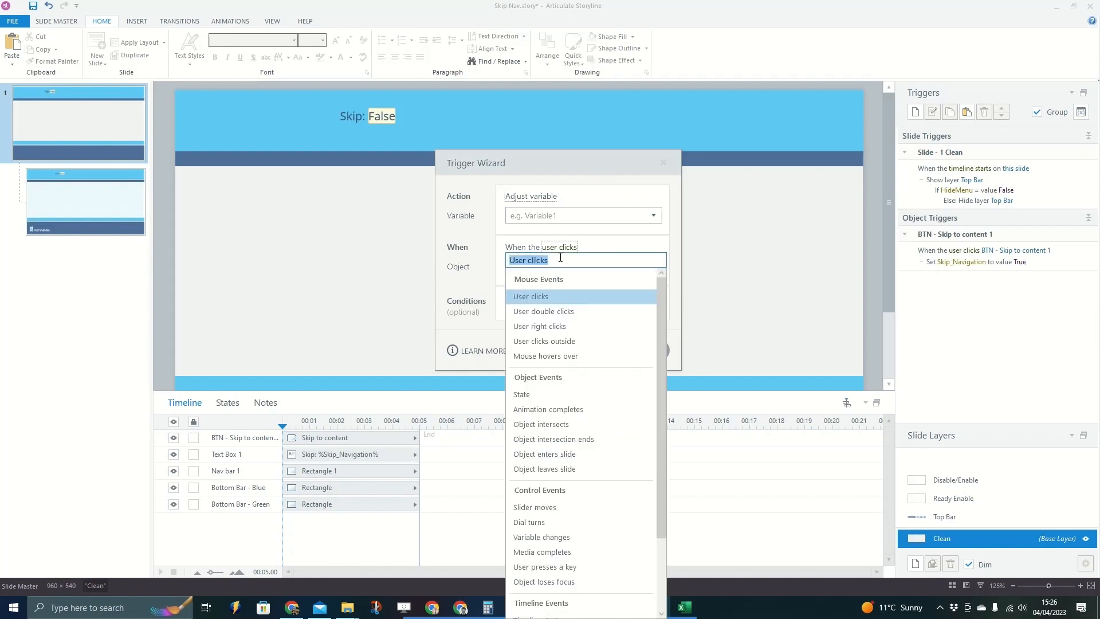
scroll(554, 504, "down", 3)
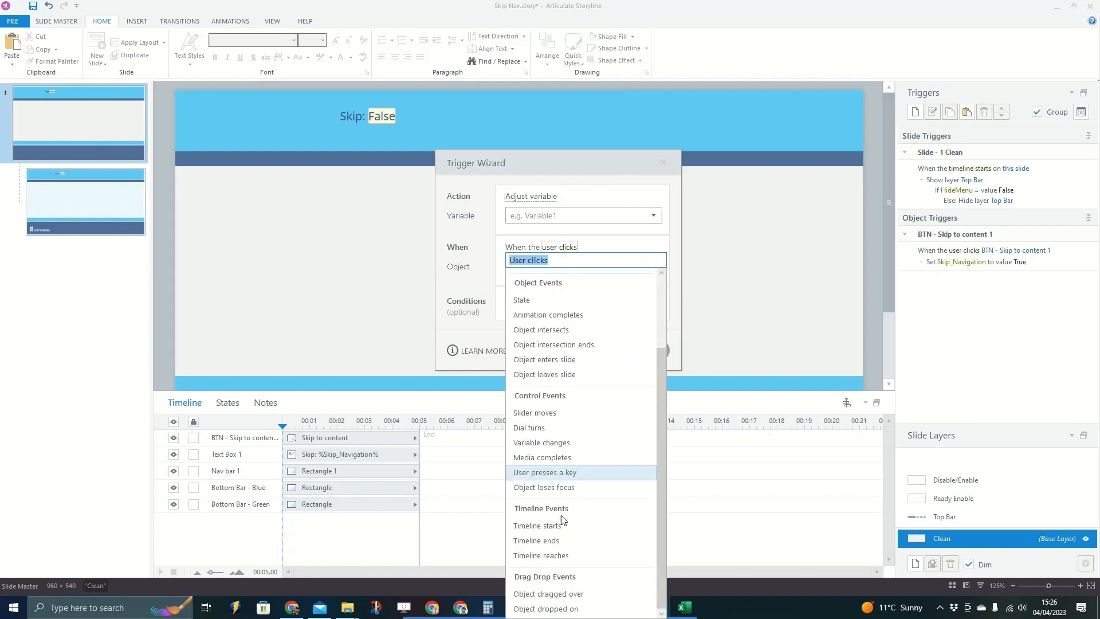
left_click(551, 473)
key("Tab")
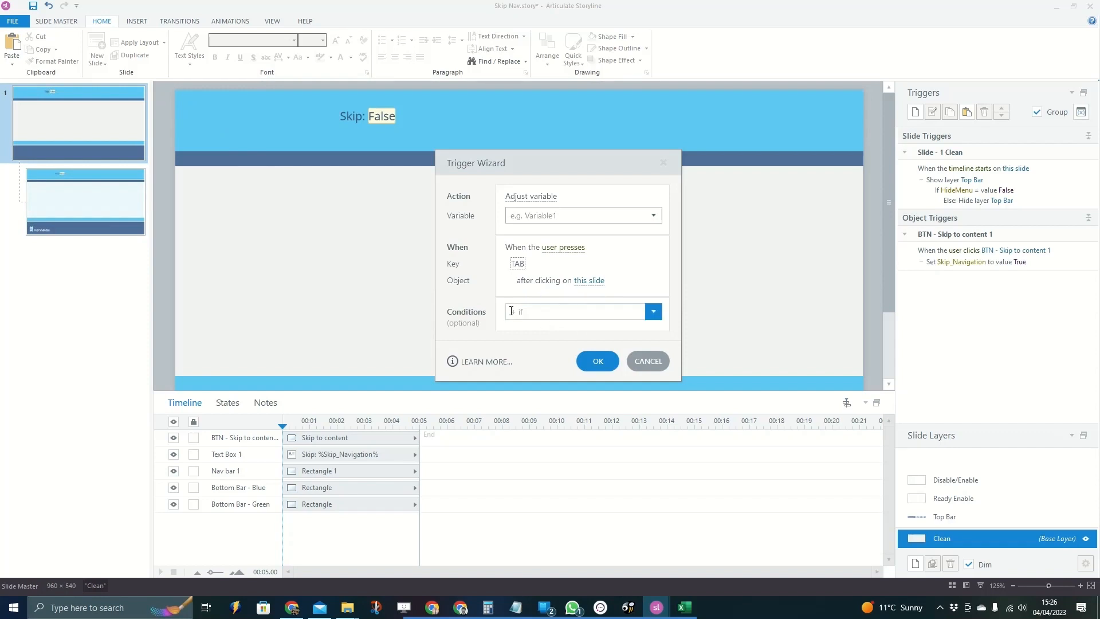
Have the TAB trigger change the state of BTN - Skip to content 1 to Down, and save the trigger
left_click(531, 198)
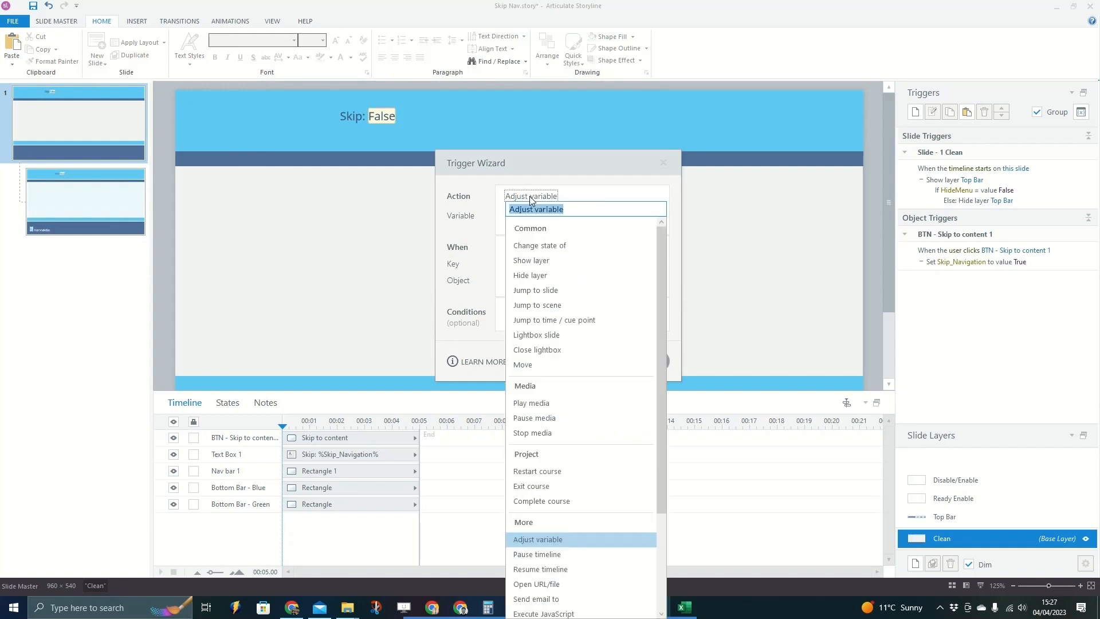
left_click(548, 245)
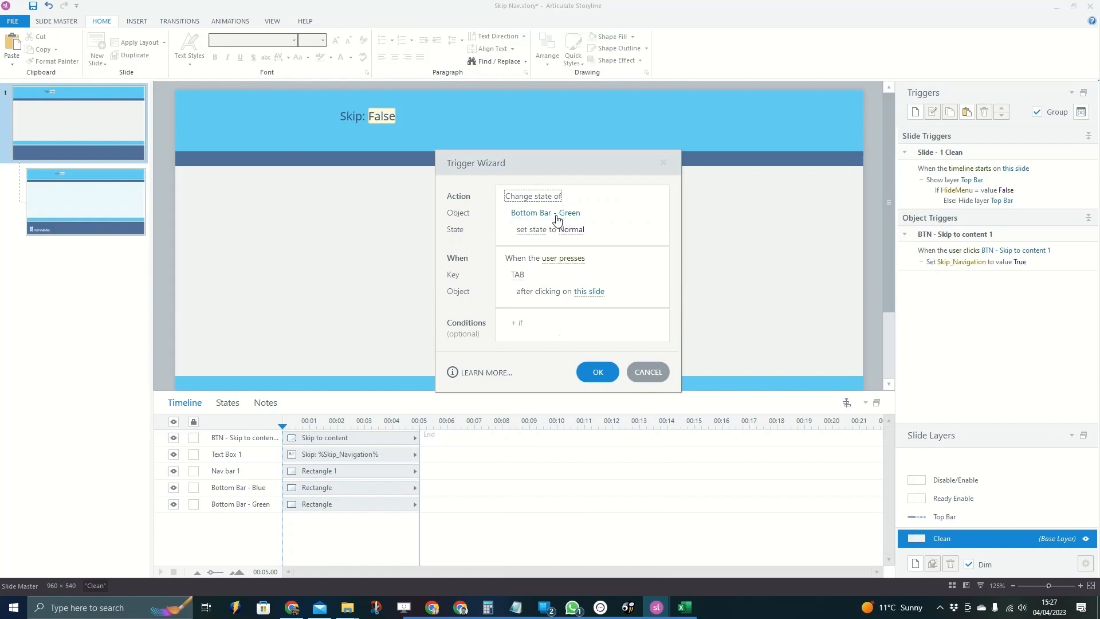
left_click(562, 213)
left_click(552, 312)
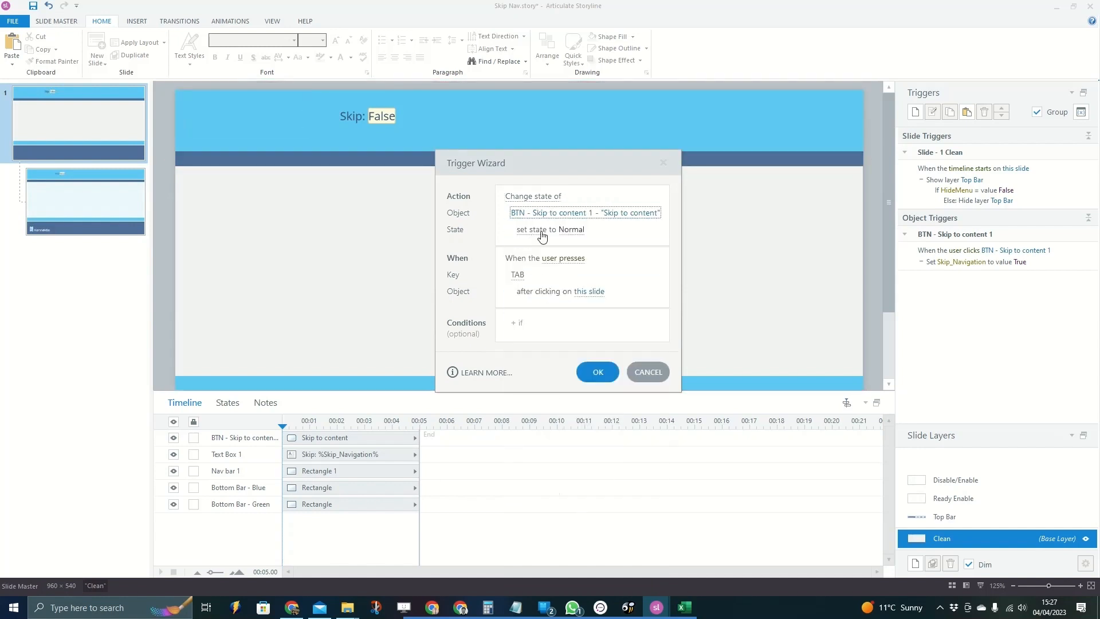
left_click(570, 230)
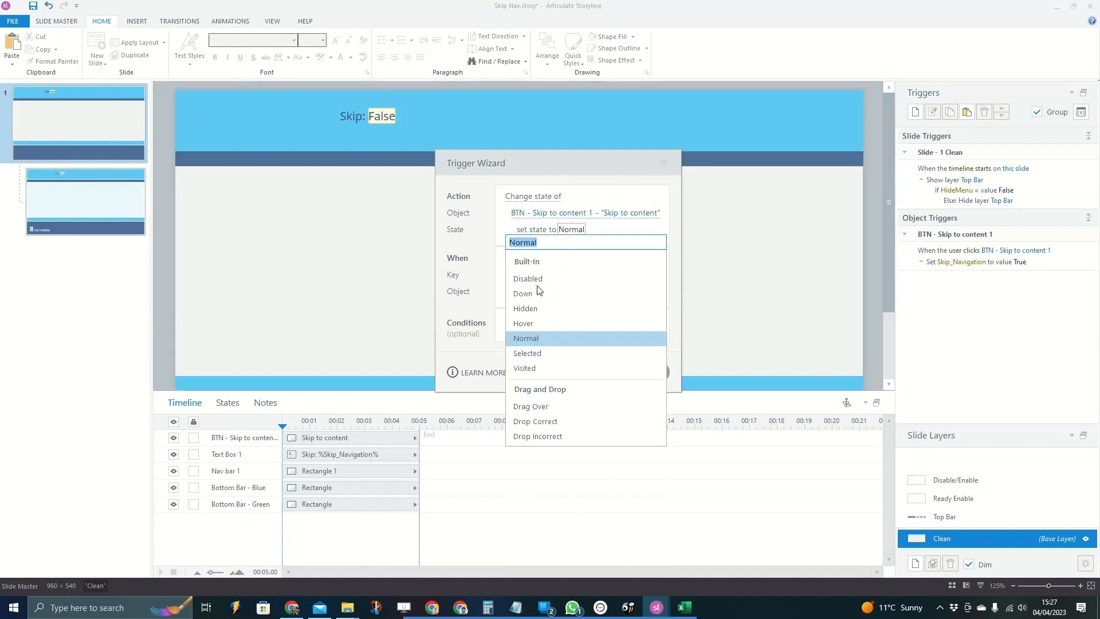
left_click(530, 295)
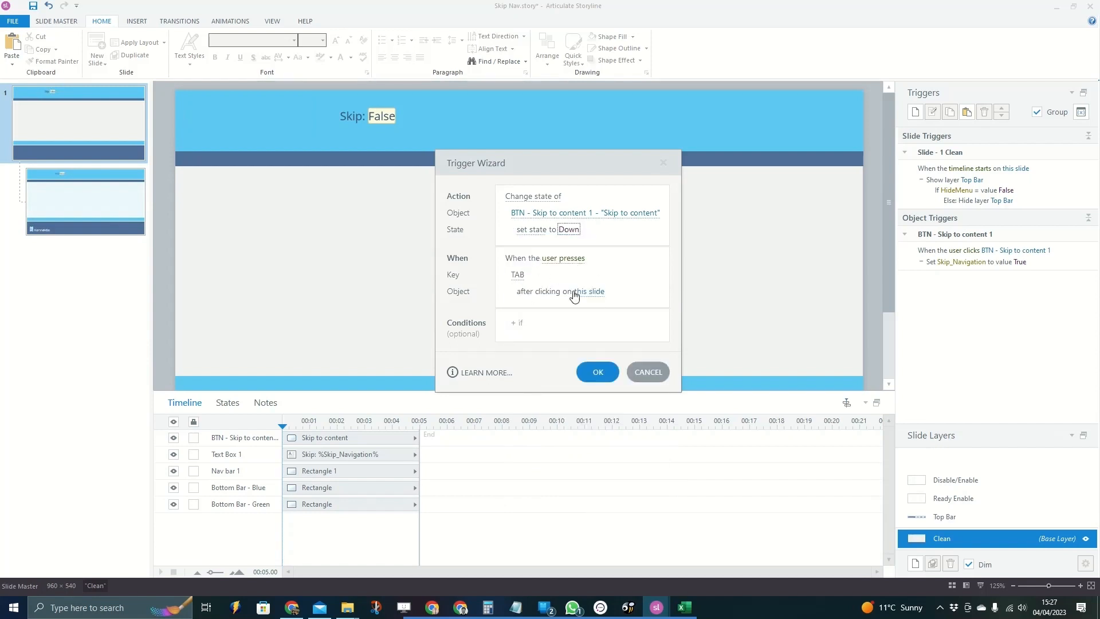
left_click(601, 369)
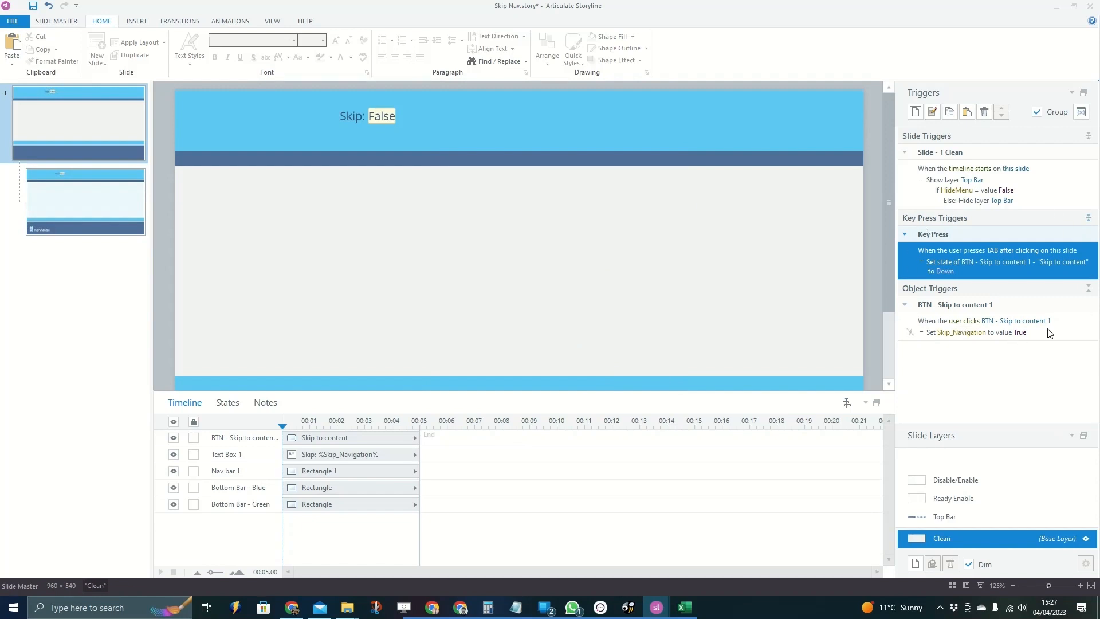
left_click(1063, 328)
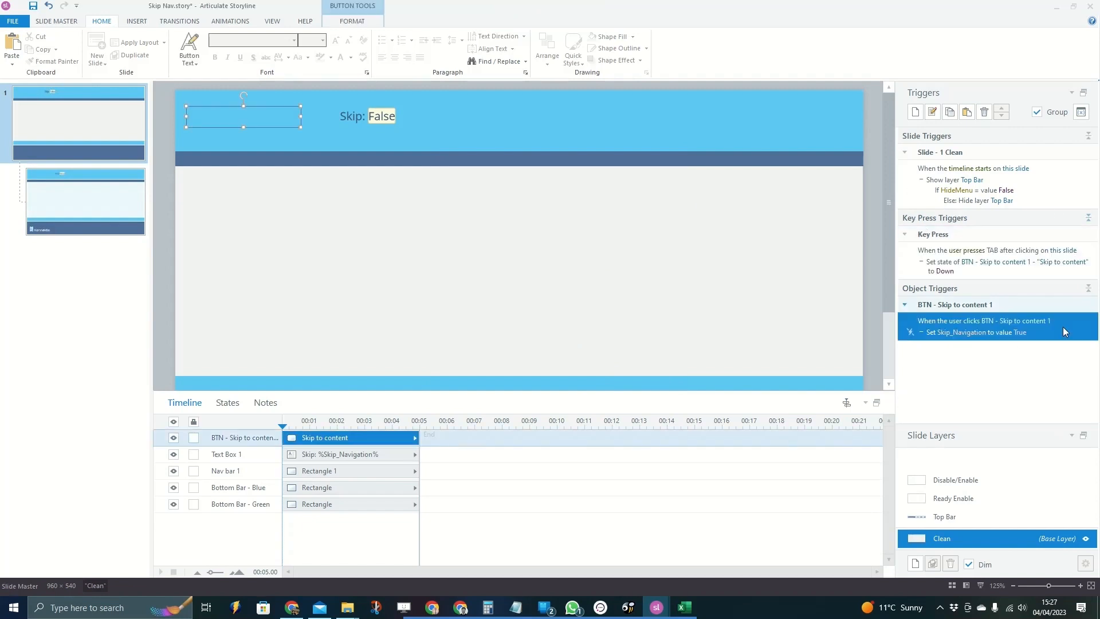
left_click(1036, 275)
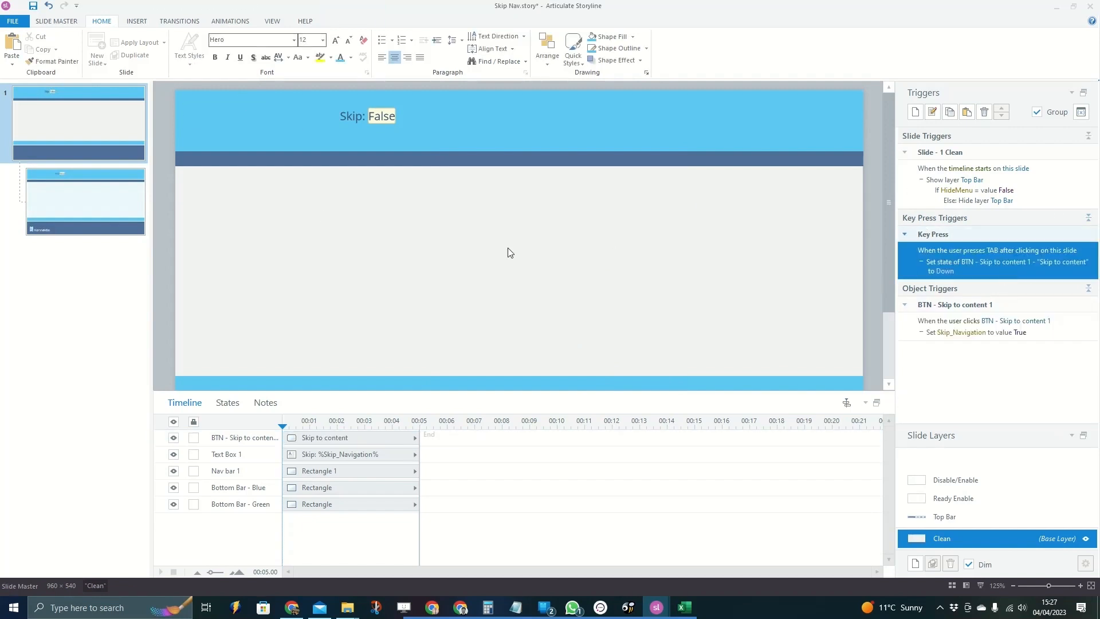
left_click(1054, 321)
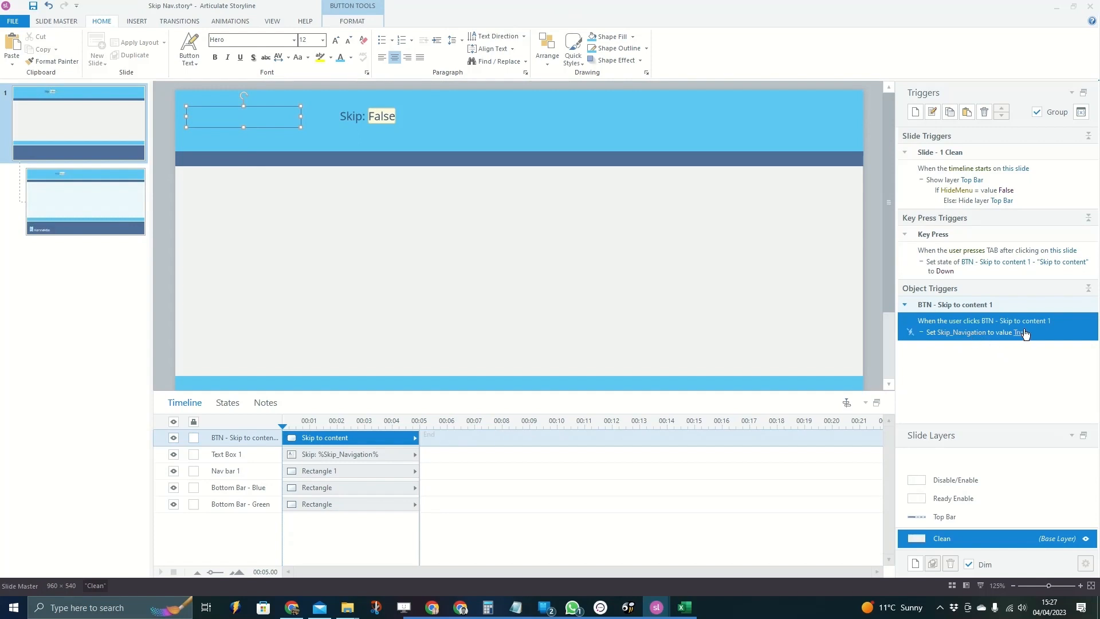
Select the Disable/Enable, Ready Enable and Top Bar layers together and review their shared layer properties
left_click(977, 504)
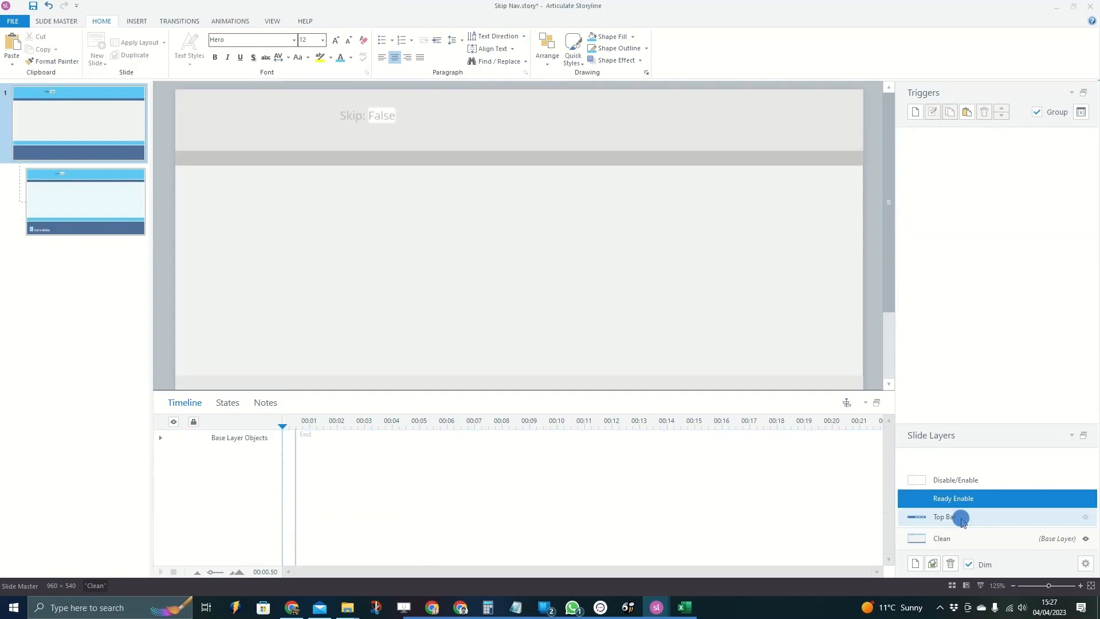
left_click(960, 516)
key("Up")
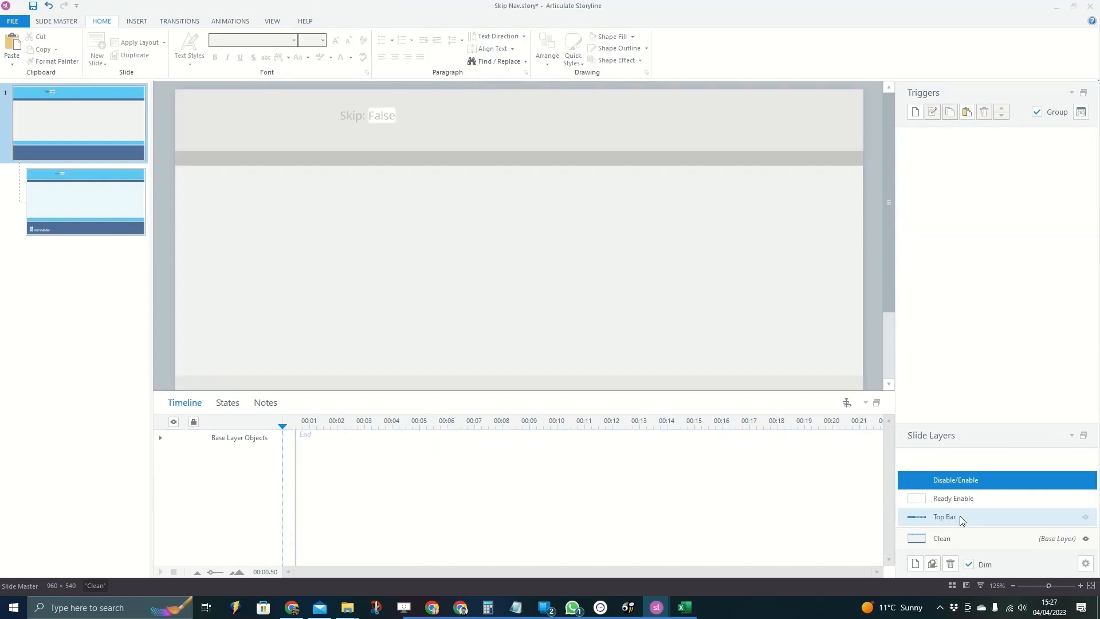
left_click(962, 517, "shift")
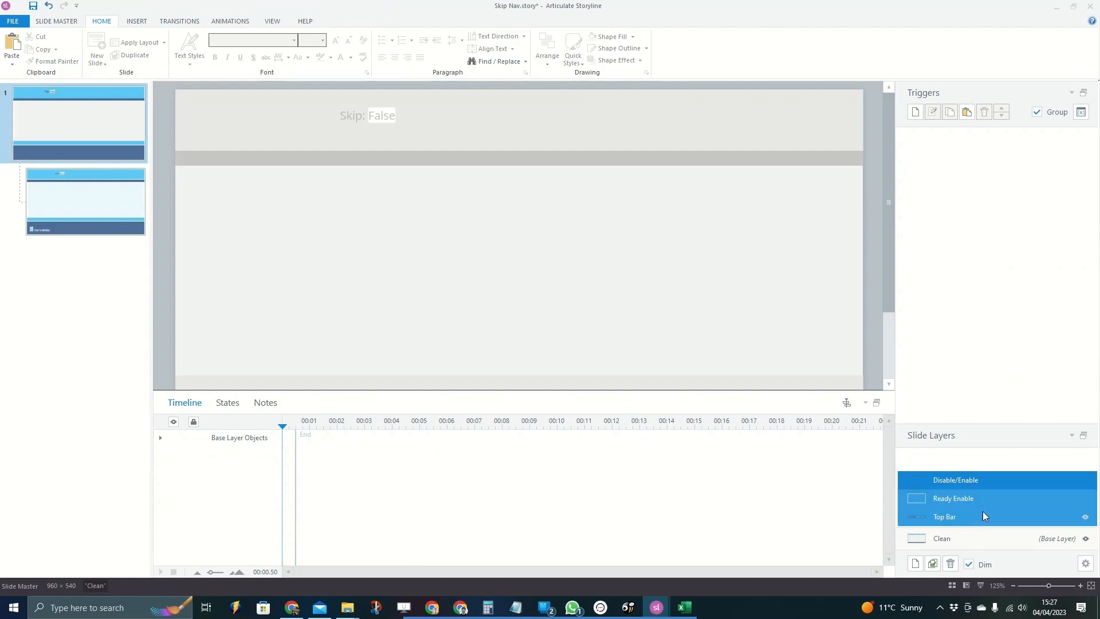
left_click(1086, 563)
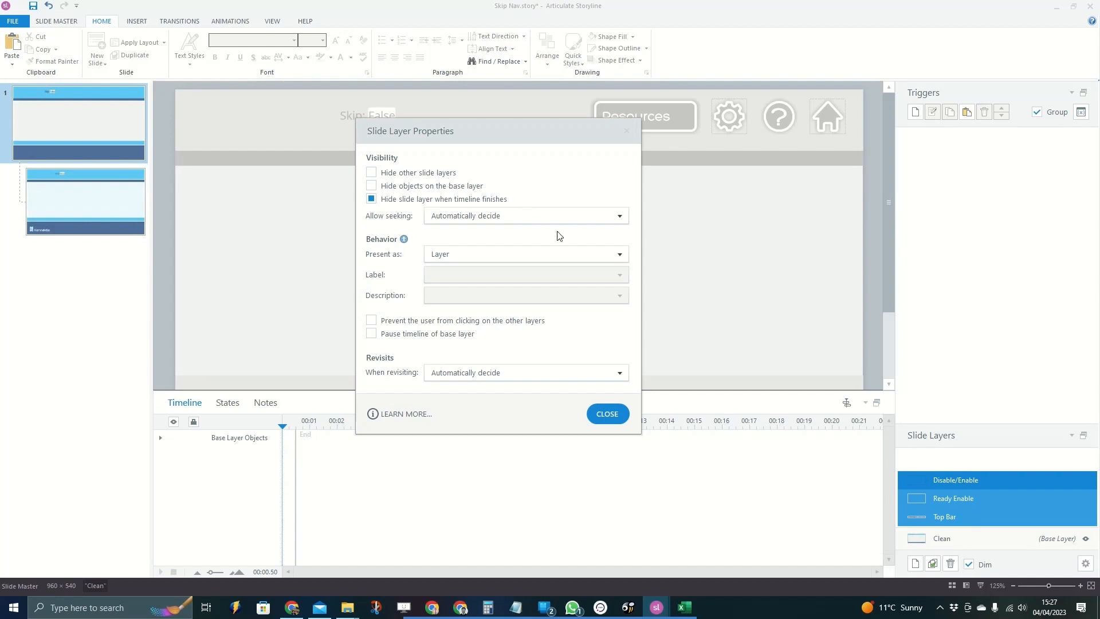
left_click(607, 413)
Inspect the timelines of the Ready Enable and Disable/Enable layers, and review the Ready Enable layer's properties
left_click(934, 498)
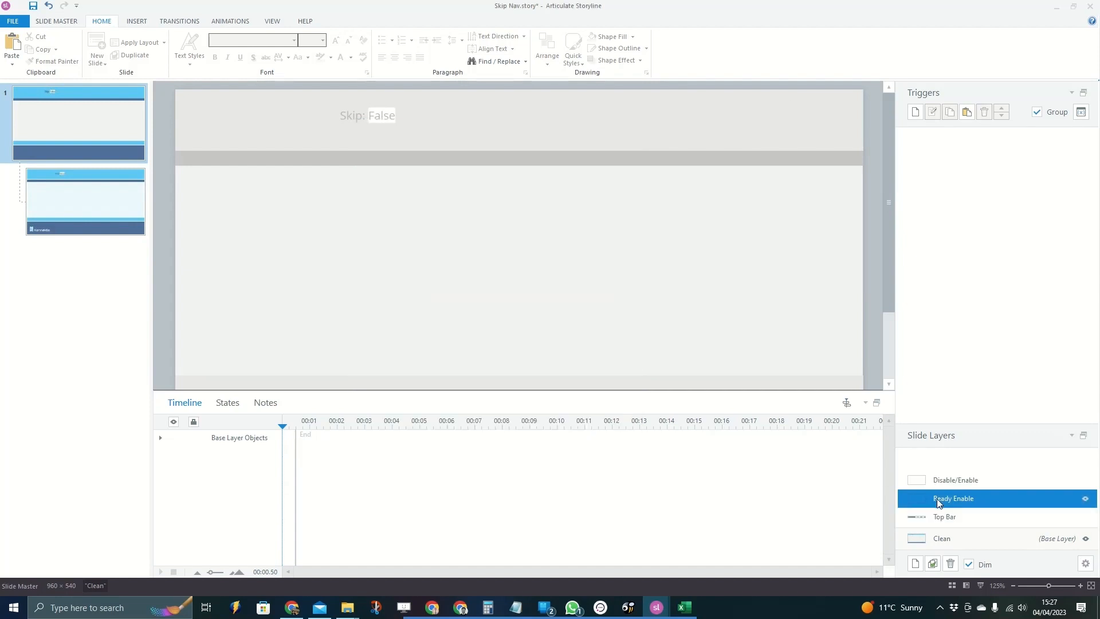
left_click(994, 484)
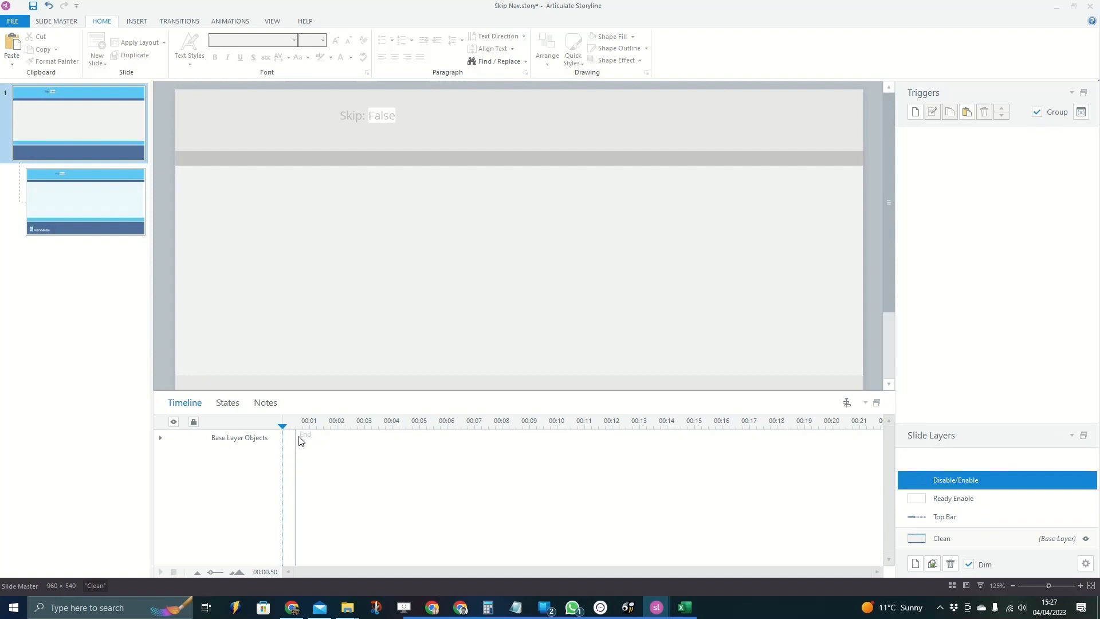
left_click(950, 497)
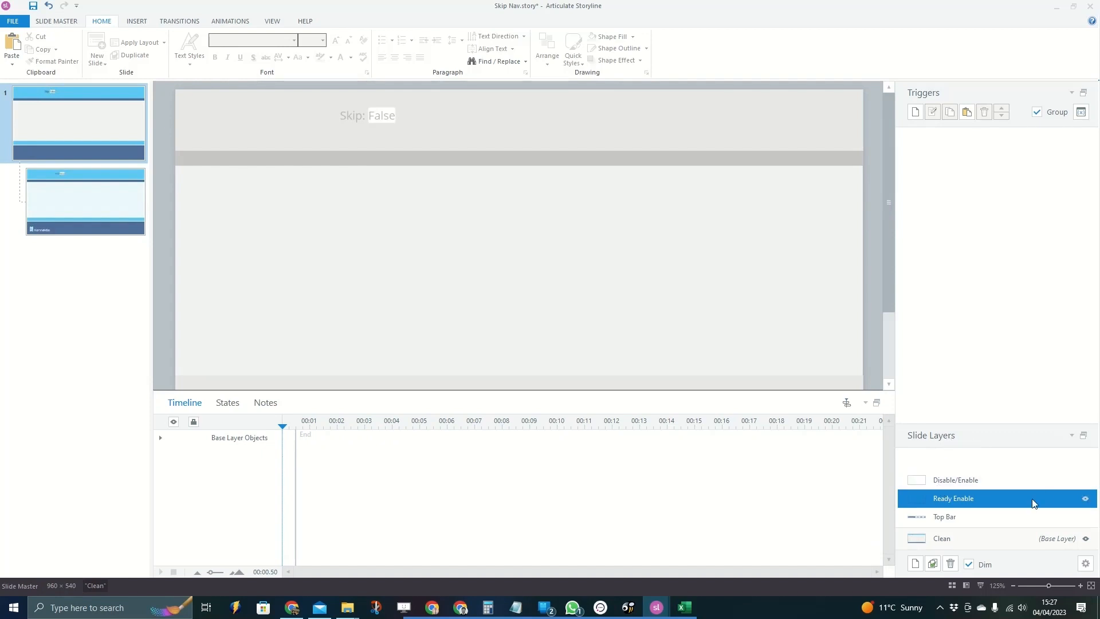
left_click(1085, 563)
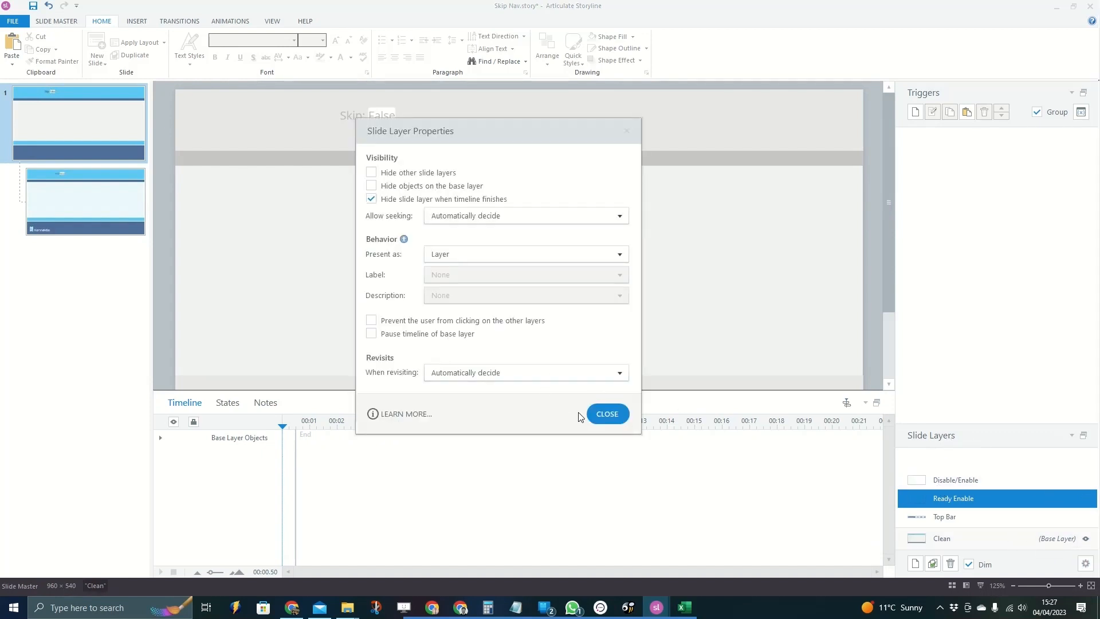
left_click(595, 414)
left_click(953, 516)
Start a new trigger on the Clean base layer that fires when the Skip_Navigation variable changes
left_click(957, 537)
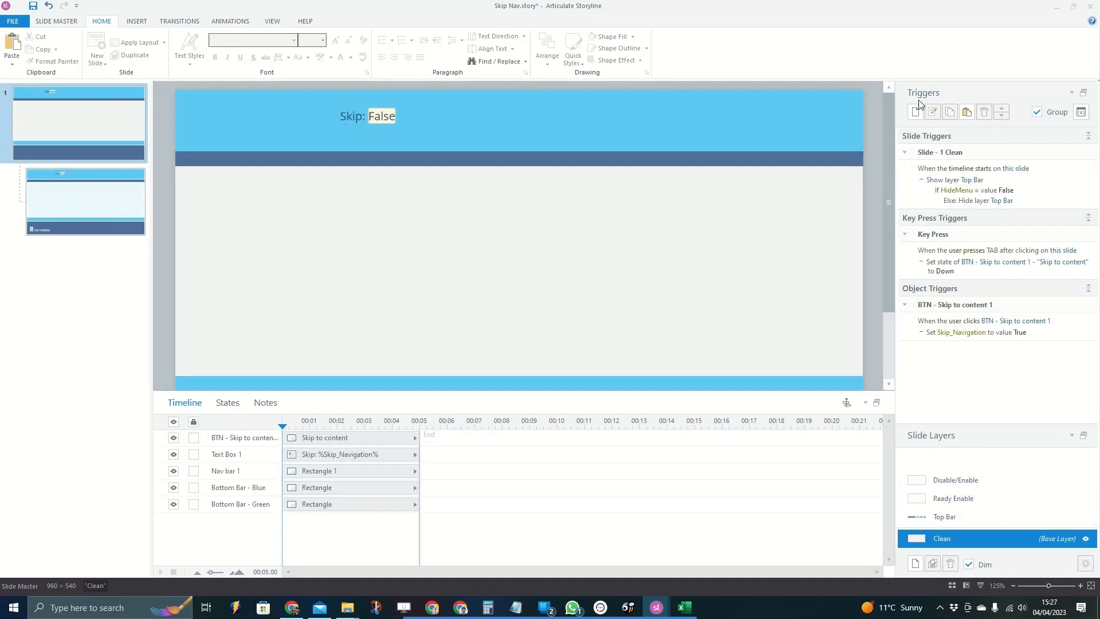
left_click(916, 112)
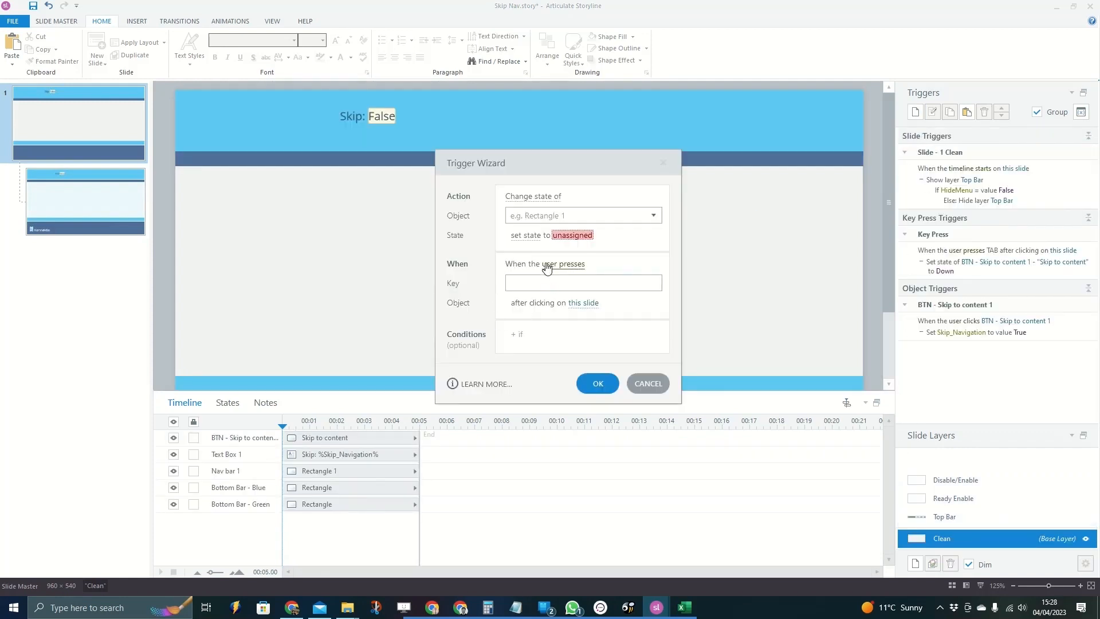
left_click(547, 265)
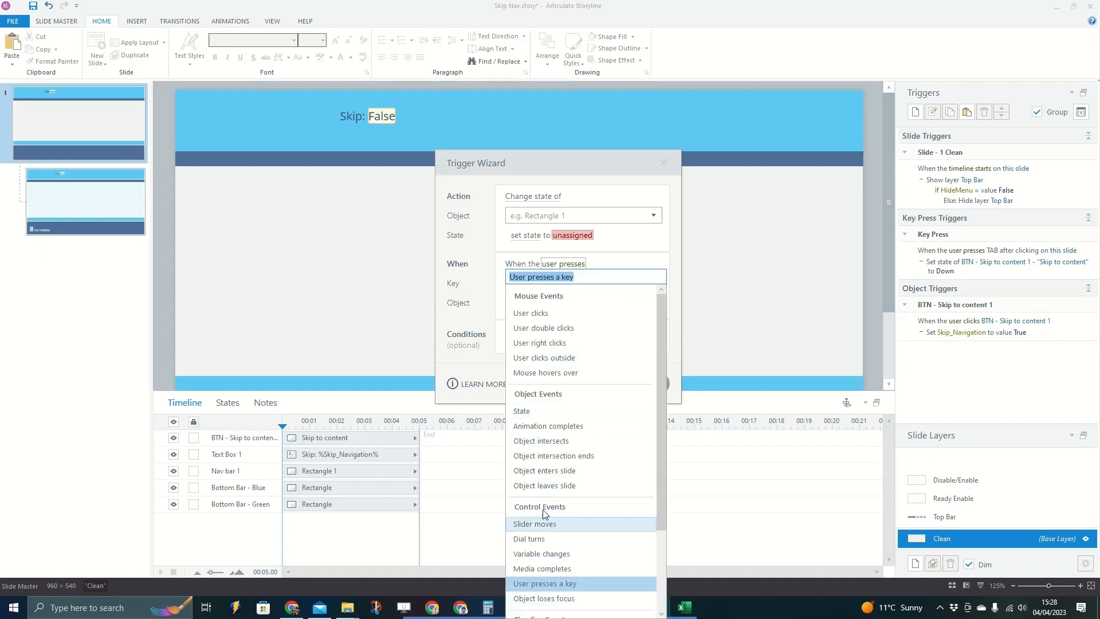
scroll(561, 452, "down", 3)
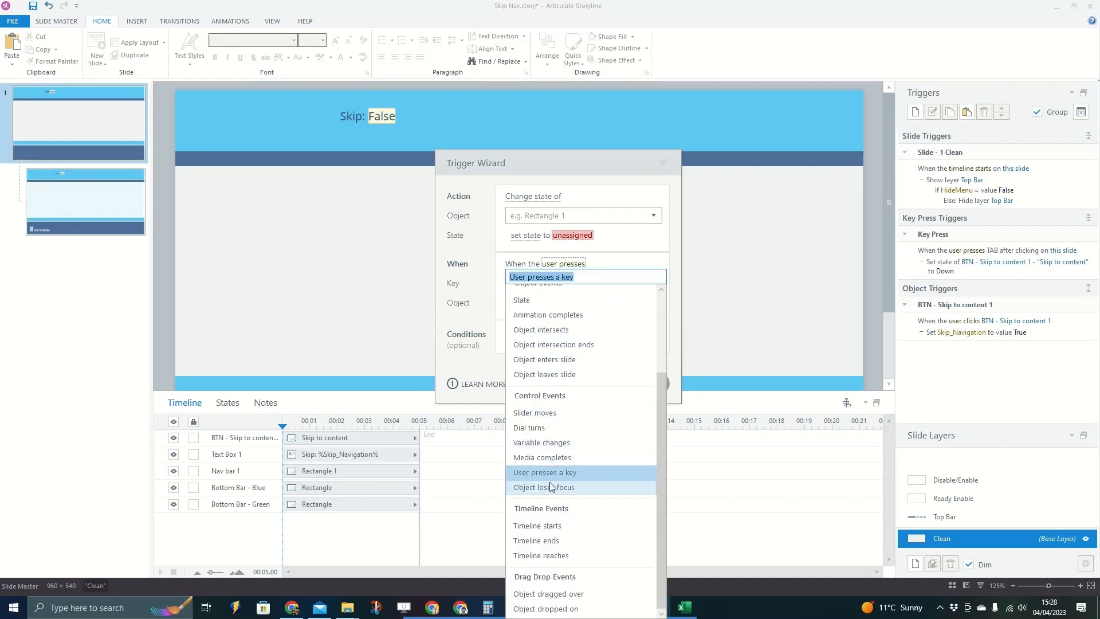
left_click(544, 442)
left_click(531, 280)
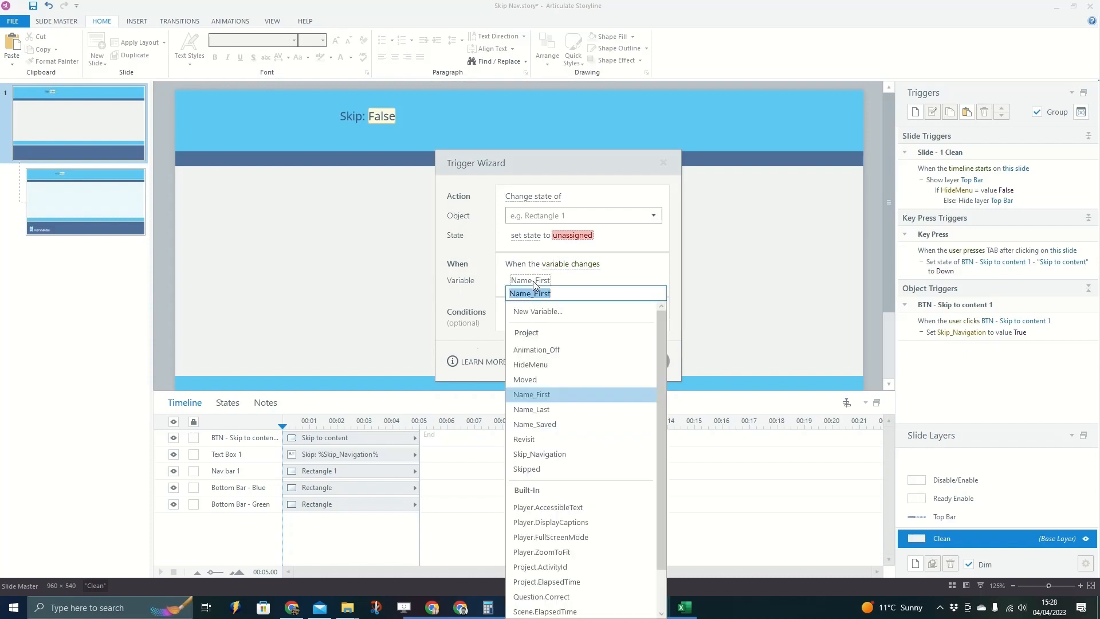
left_click(541, 454)
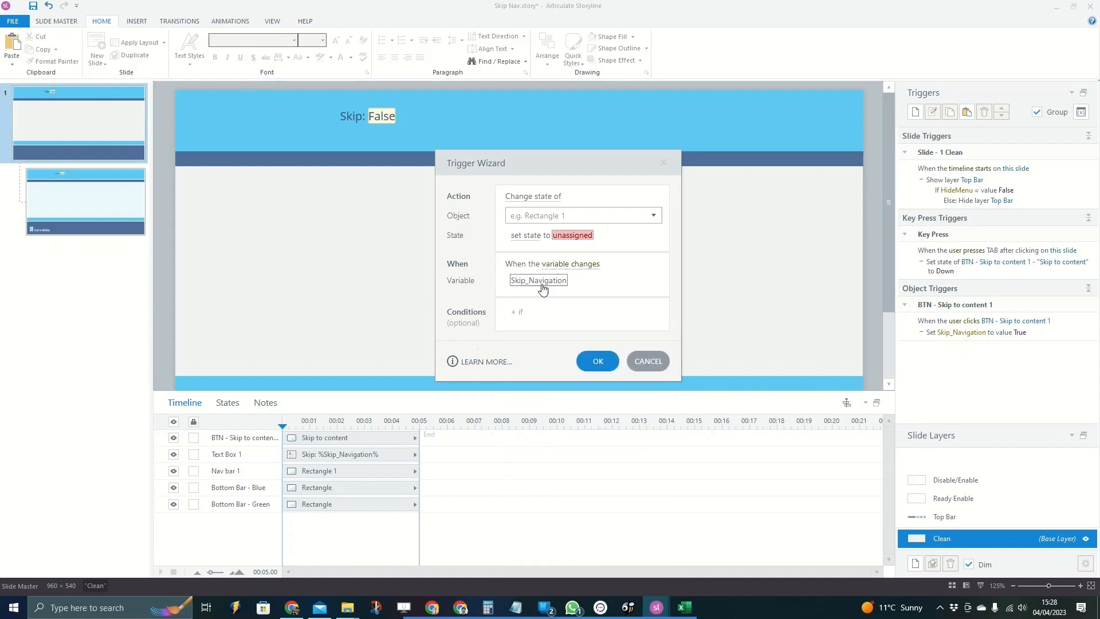
Have the Skip_Navigation trigger show the Disable/Enable layer if Skip_Navigation equals True, and save the trigger
left_click(525, 198)
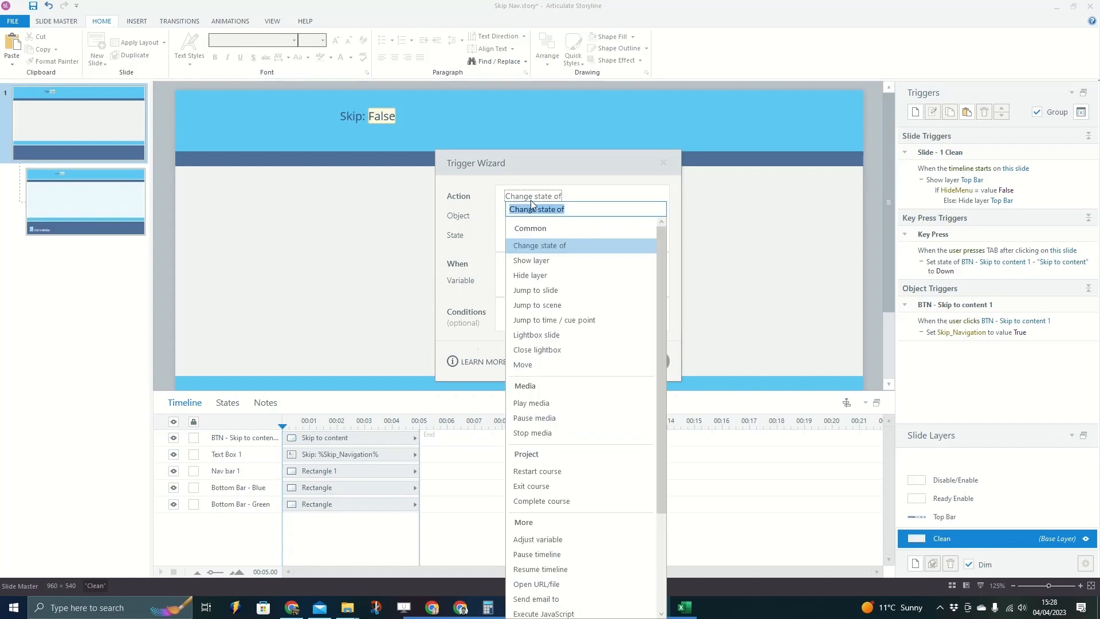
left_click(544, 261)
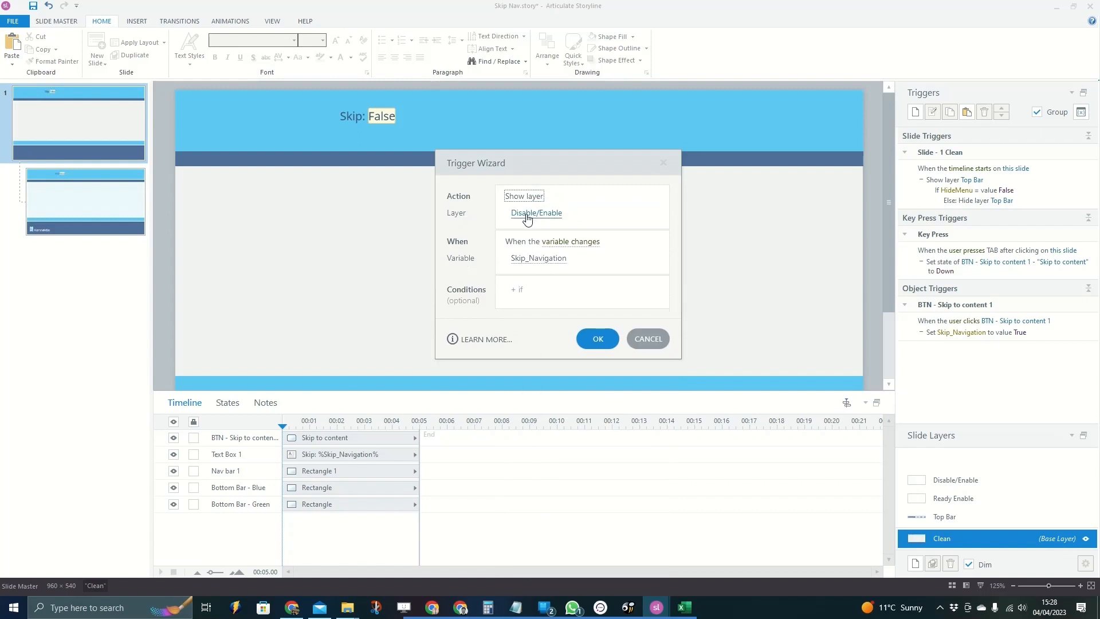
left_click(537, 289)
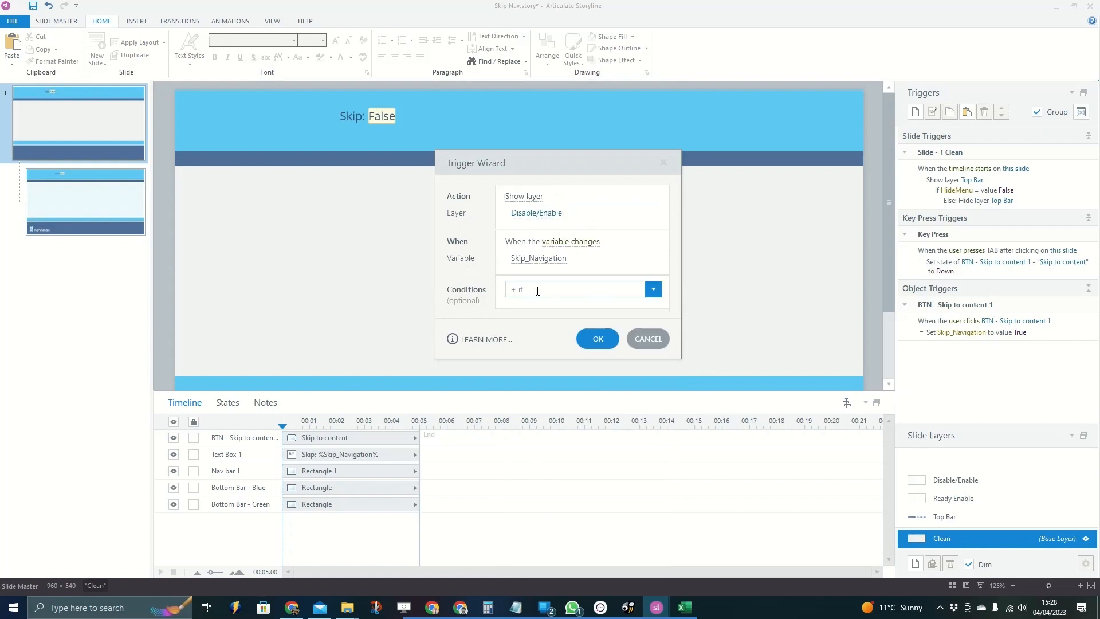
left_click(561, 474)
left_click(610, 285)
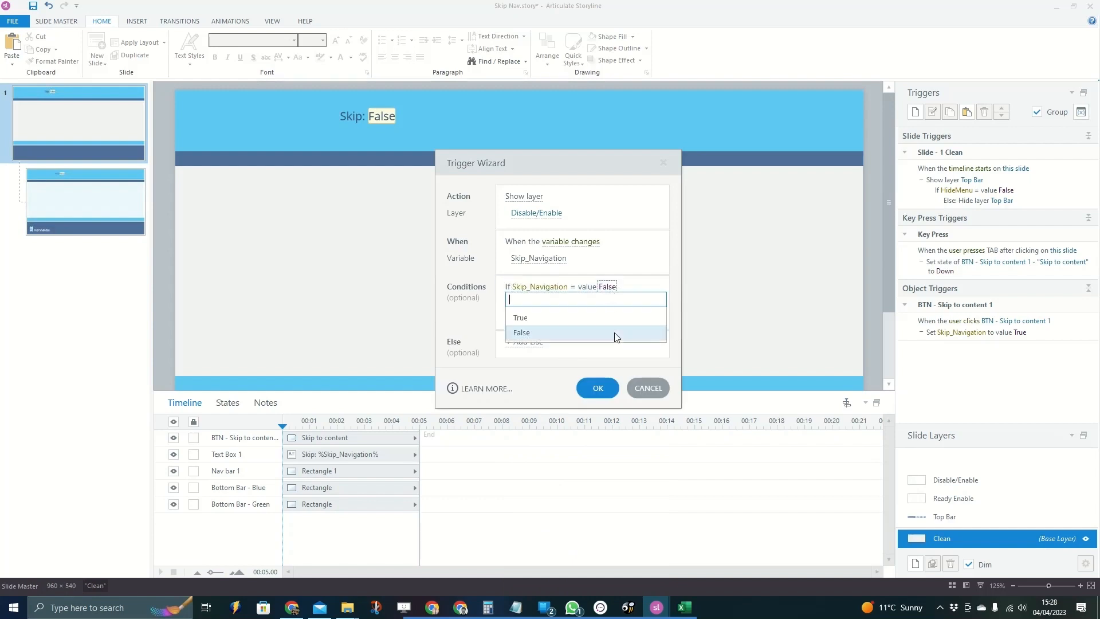
left_click(555, 315)
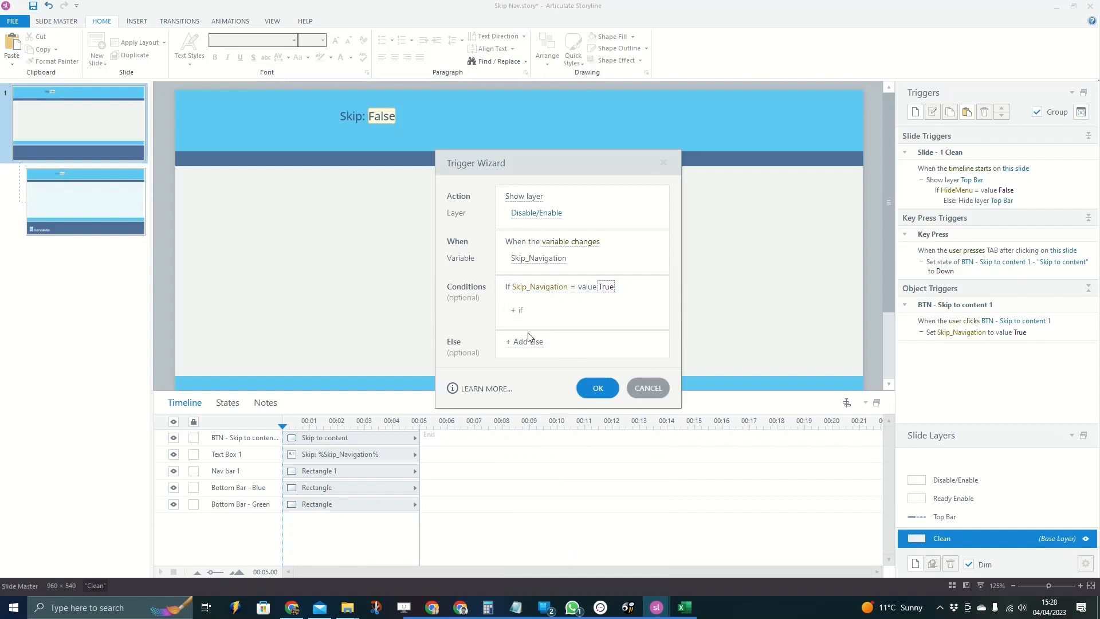
left_click(597, 388)
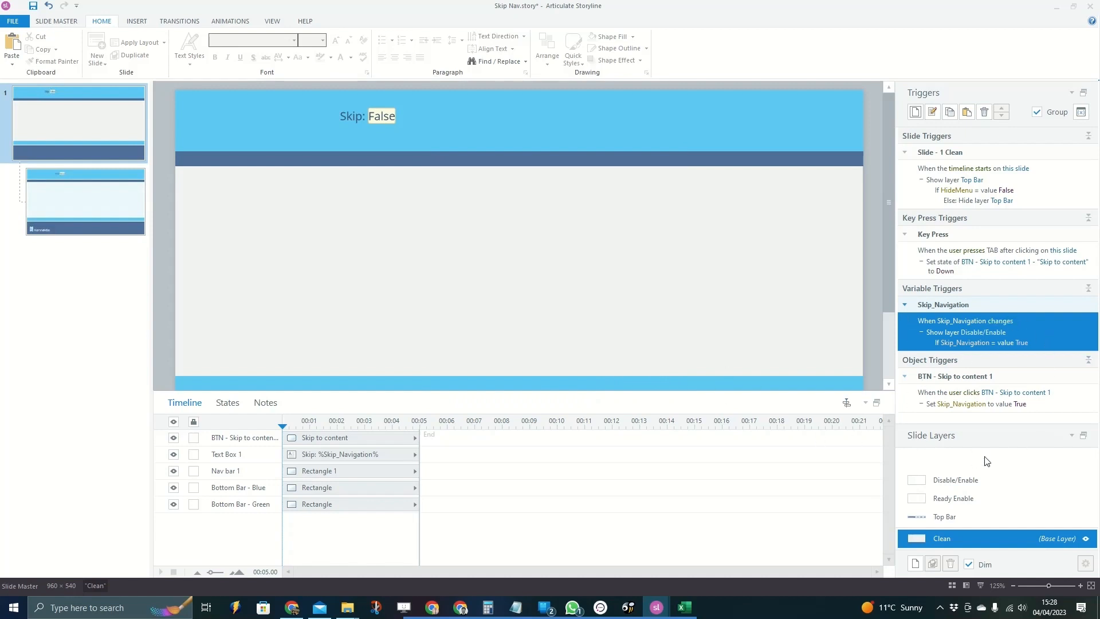
Start a new trigger on the Disable/Enable layer that hides the Top Bar layer
left_click(972, 478)
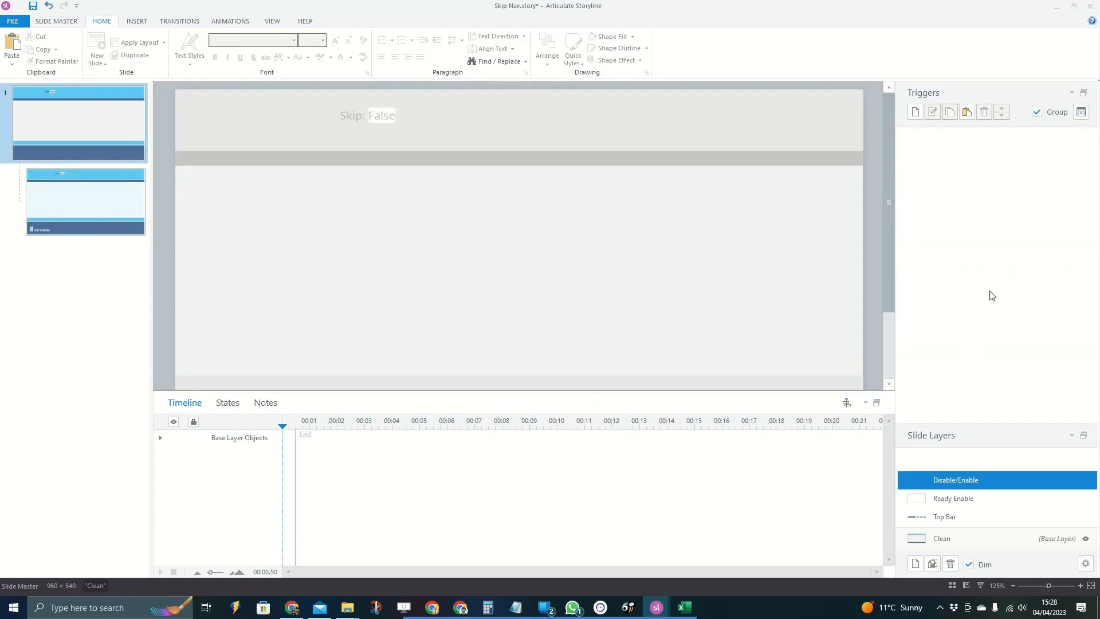
left_click(915, 114)
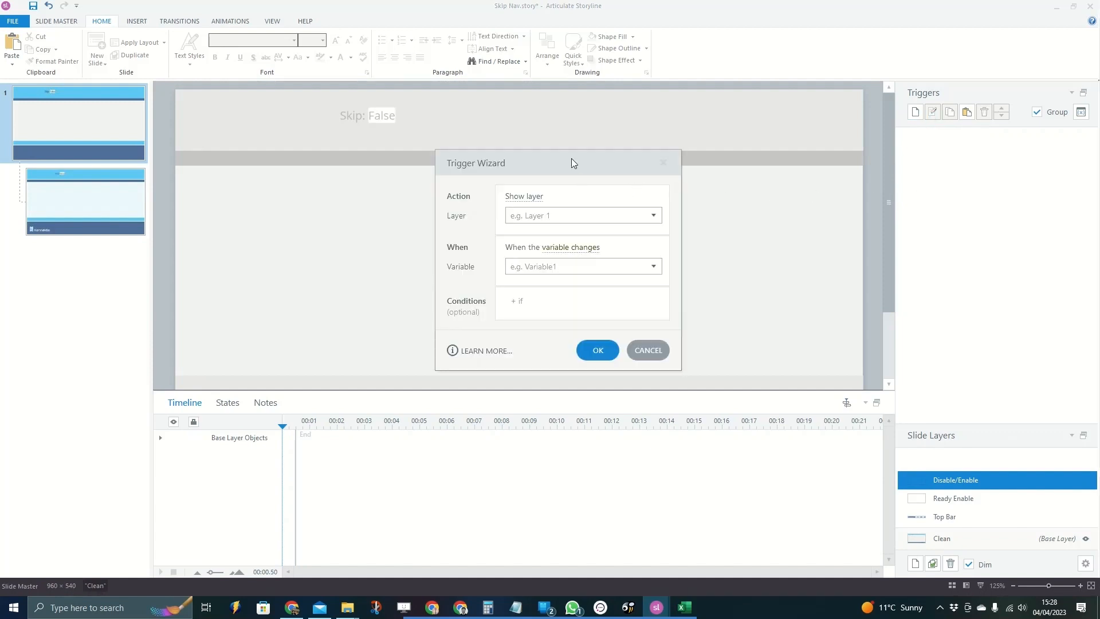
left_click_drag(572, 158, 693, 124)
left_click(646, 163)
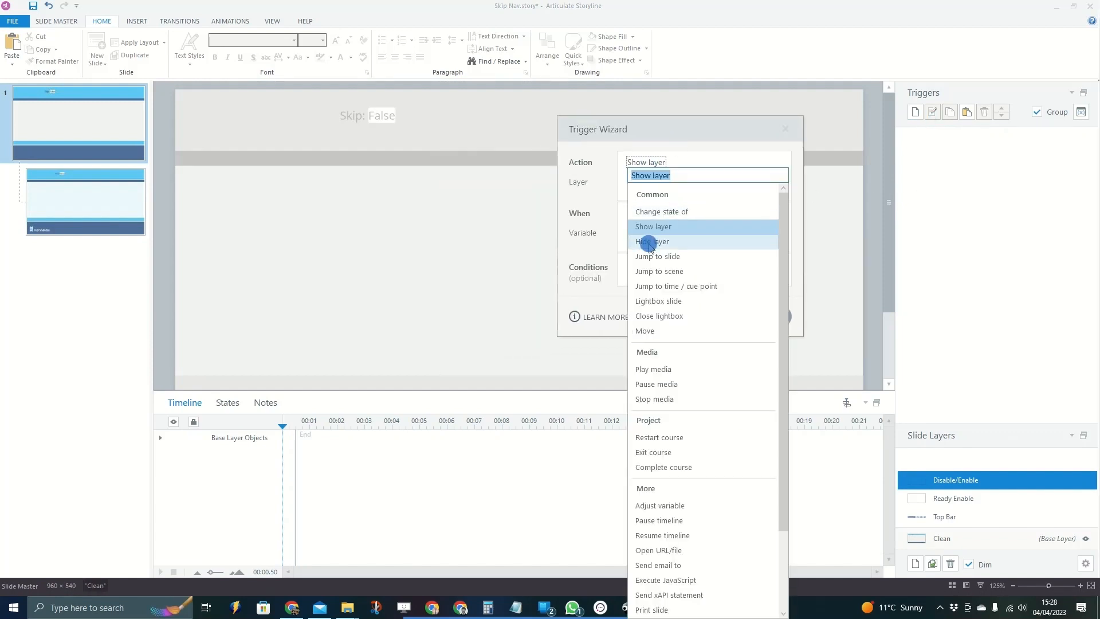
left_click(645, 242)
left_click(653, 182)
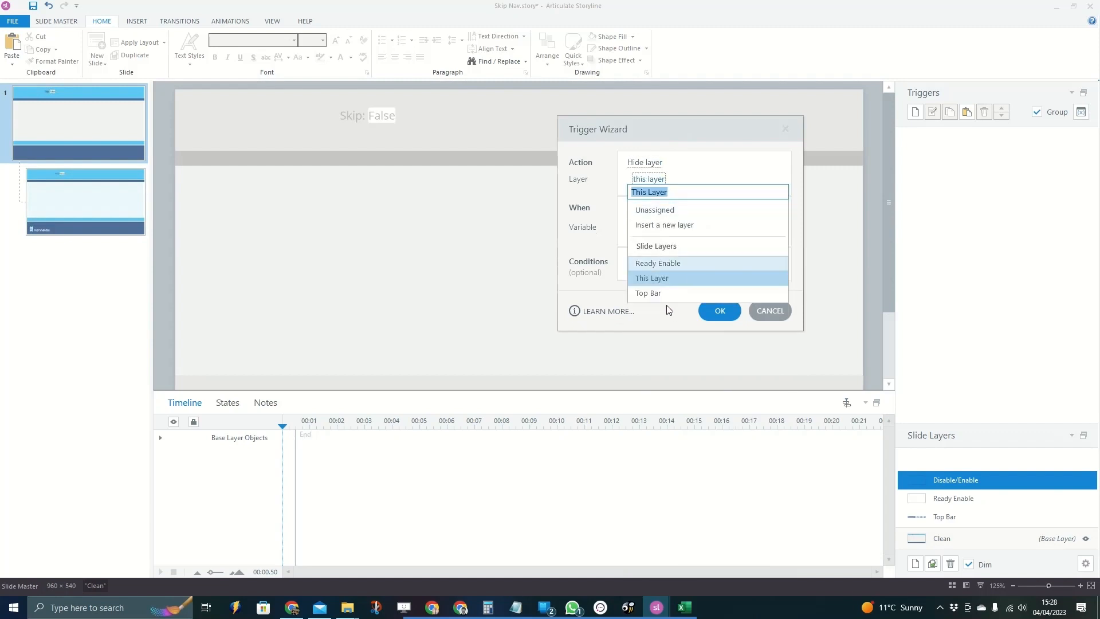
left_click(670, 292)
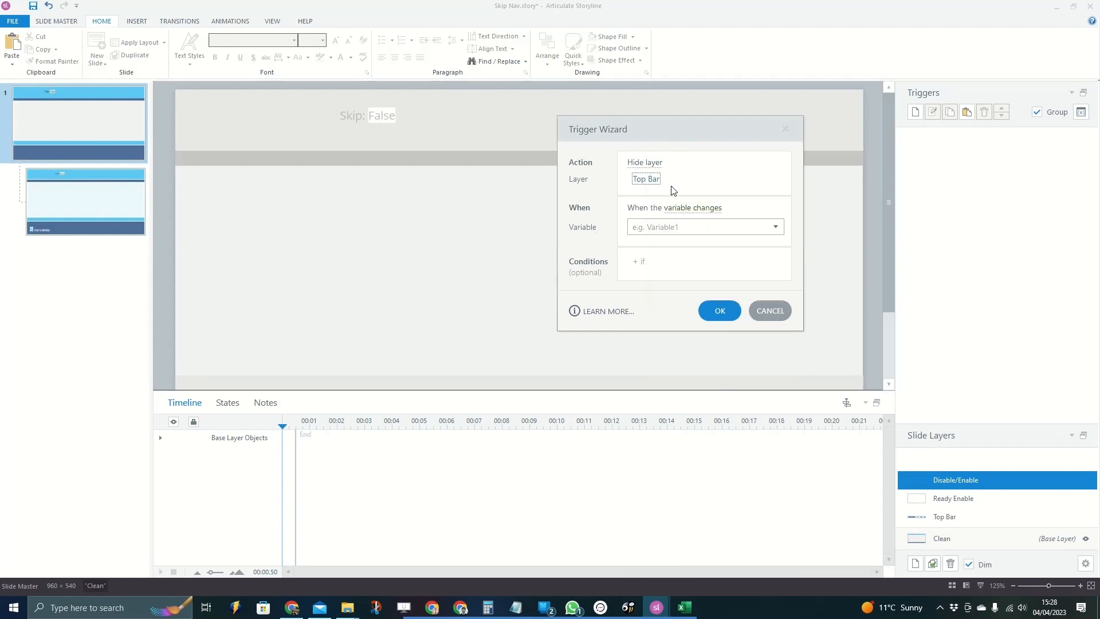
Make the hide trigger fire when this layer's timeline starts, on the condition that Skip_Navigation equals True
left_click(701, 209)
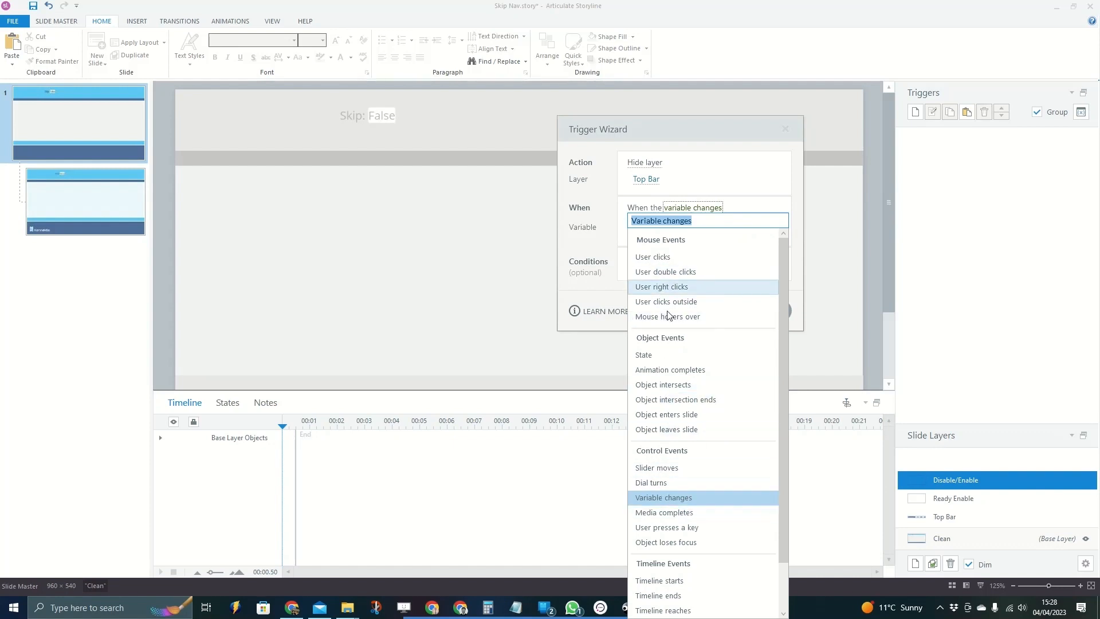
scroll(667, 436, "down", 1)
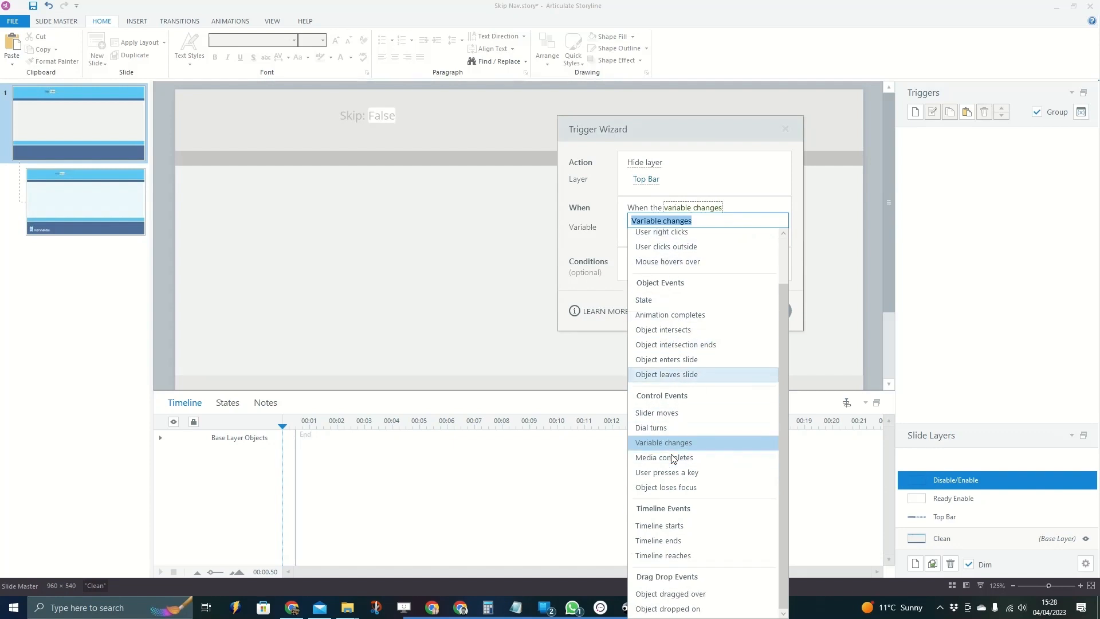
left_click(659, 526)
left_click(640, 255)
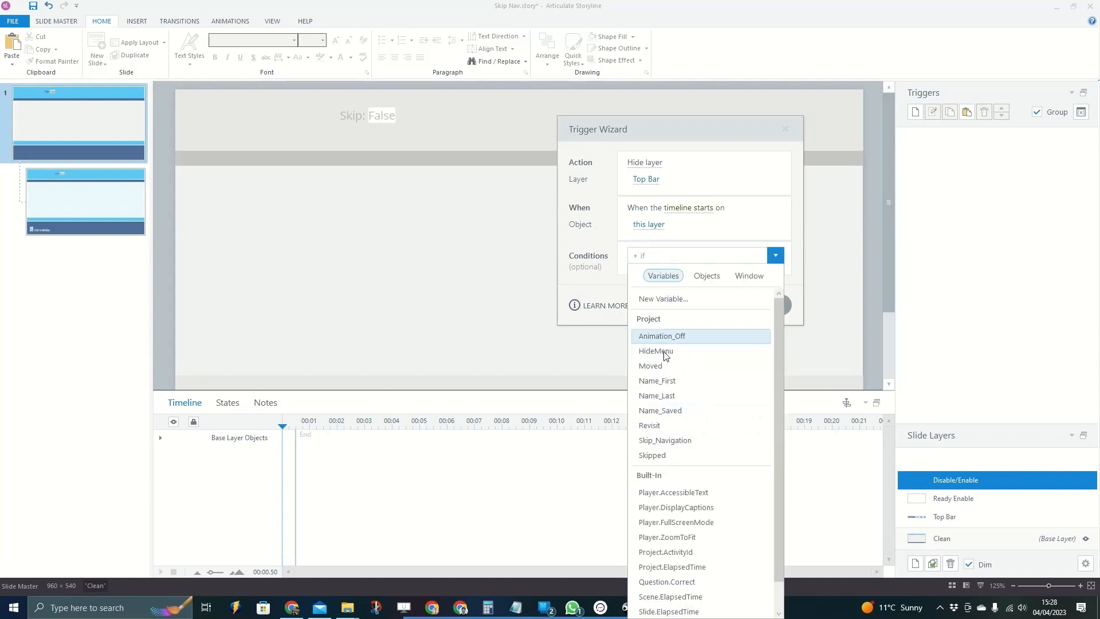
left_click(665, 439)
left_click(728, 257)
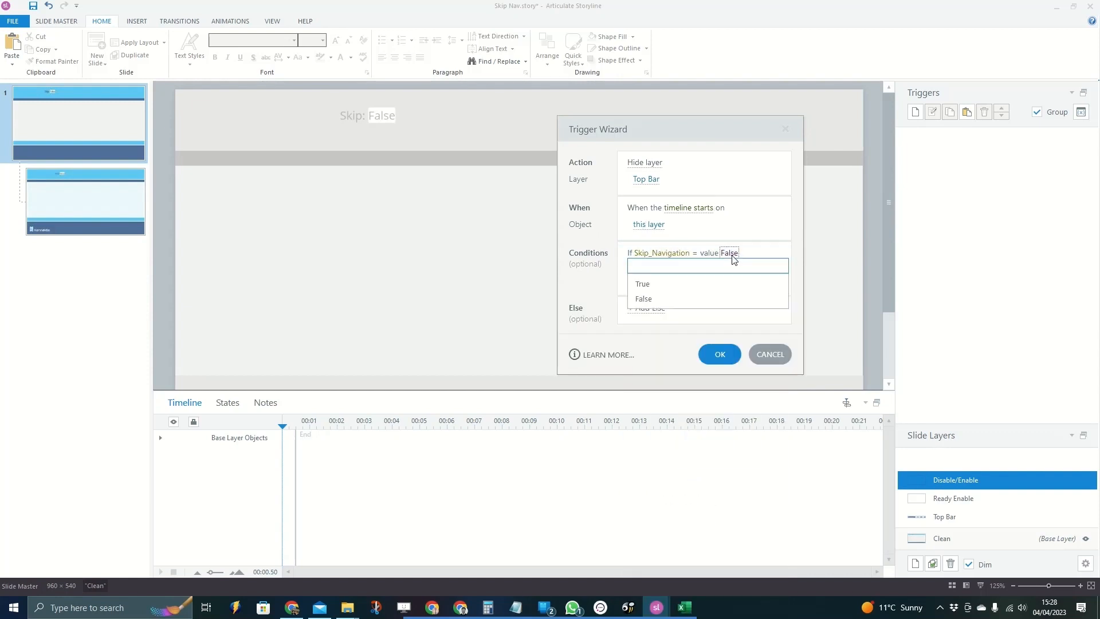
left_click(717, 287)
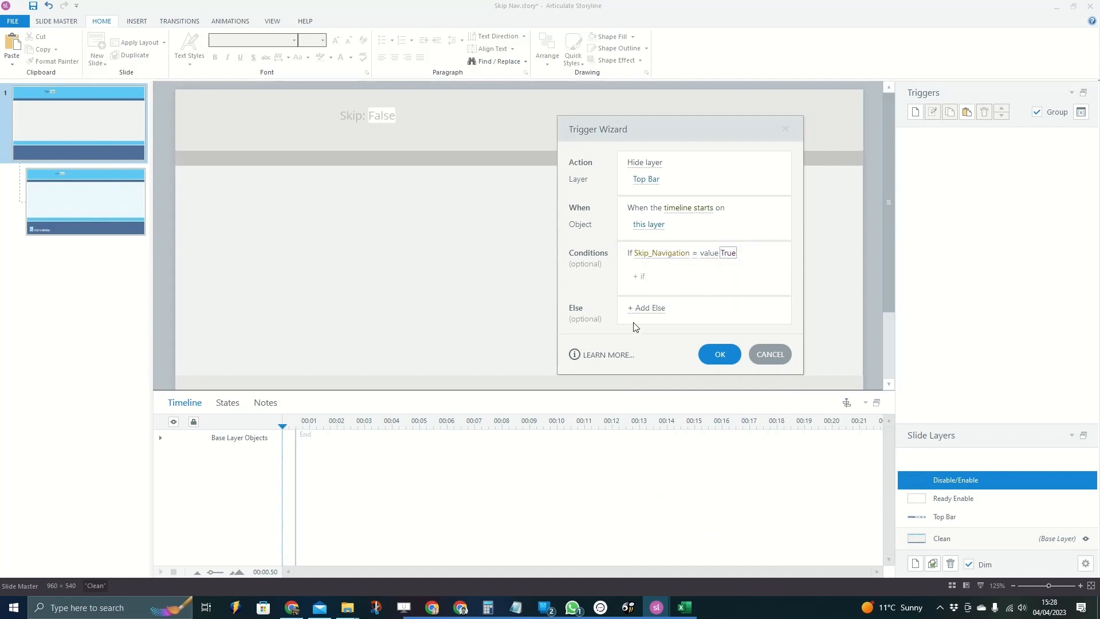
Add an Else action that shows the Top Bar layer, and save the Disable/Enable layer's trigger
left_click(641, 308)
left_click(644, 307)
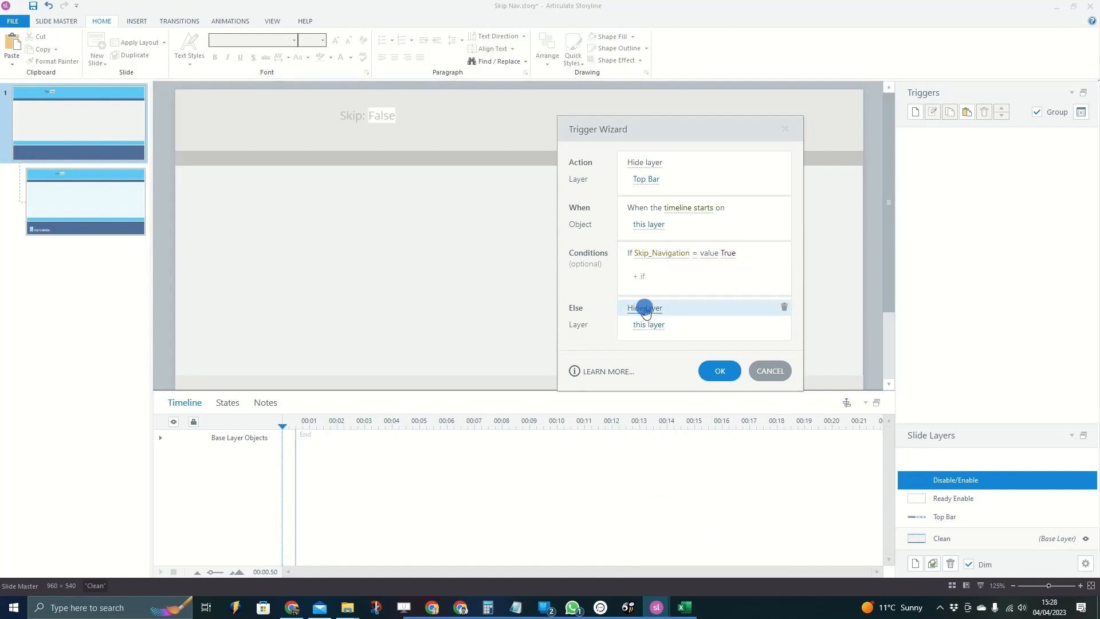
left_click(666, 374)
left_click(649, 325)
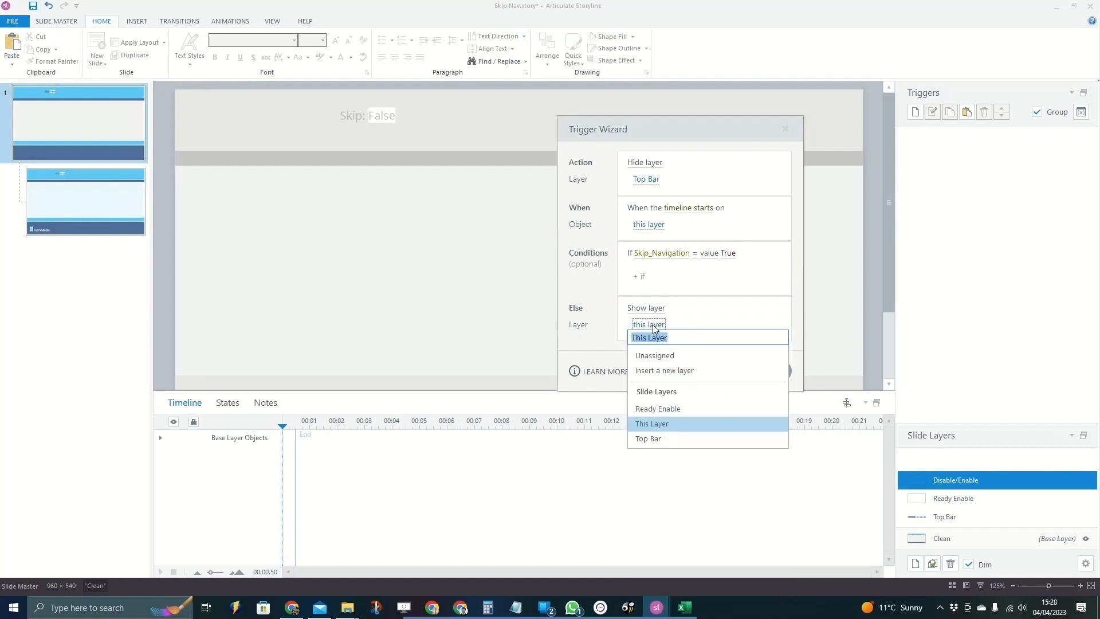
left_click(668, 439)
left_click_drag(675, 145, 668, 194)
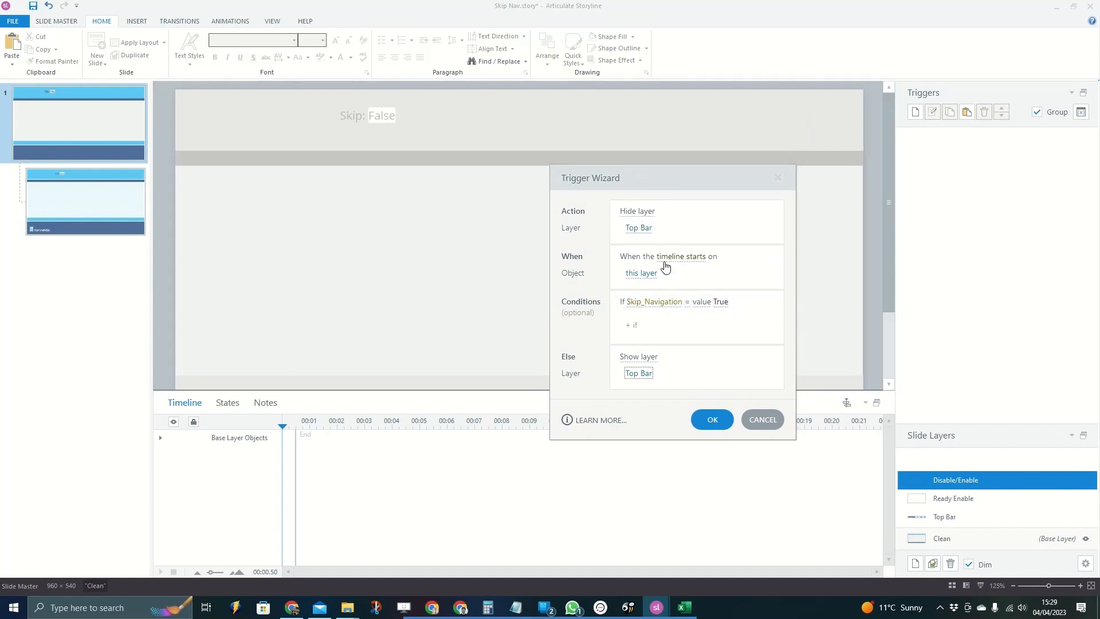
left_click(710, 425)
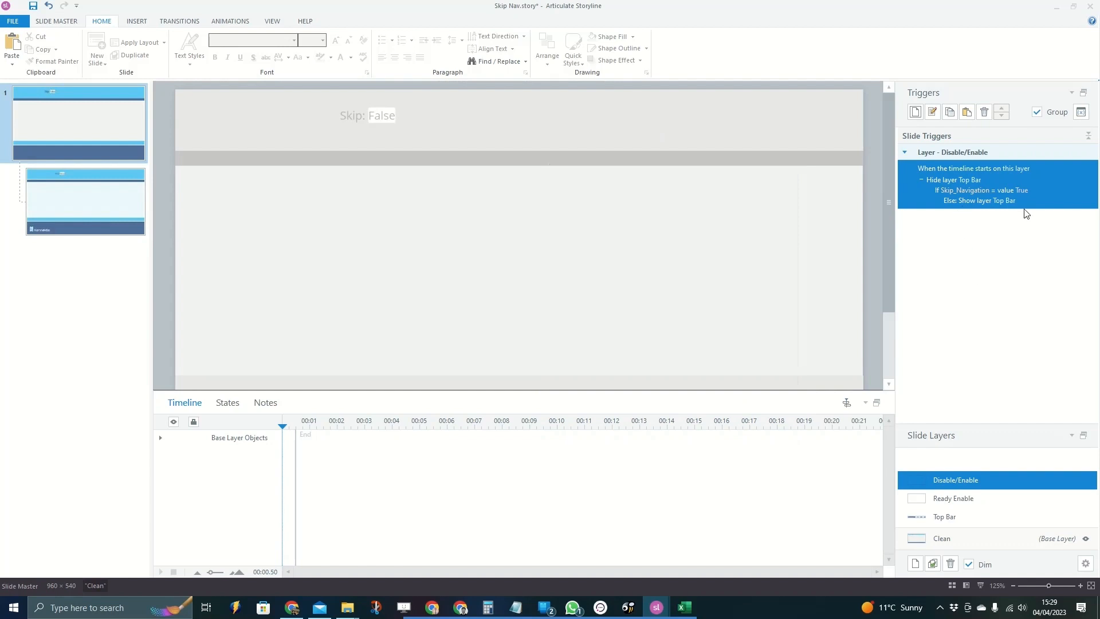
Check the Disable/Enable layer's visibility properties and review the base layer's Skip_Navigation variable trigger
left_click(1085, 563)
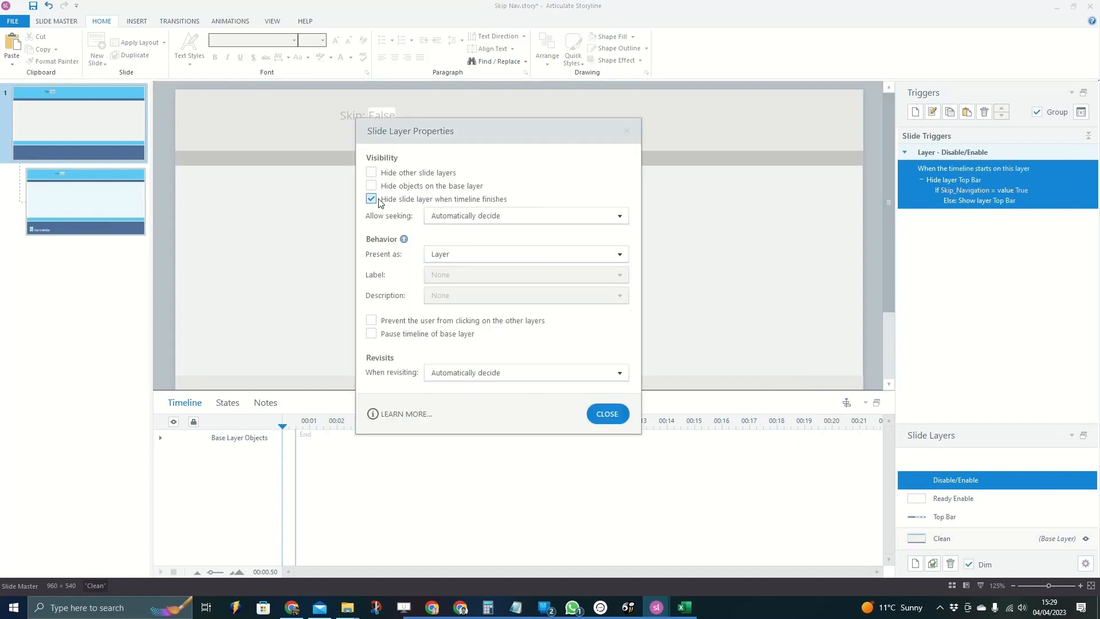
left_click(601, 412)
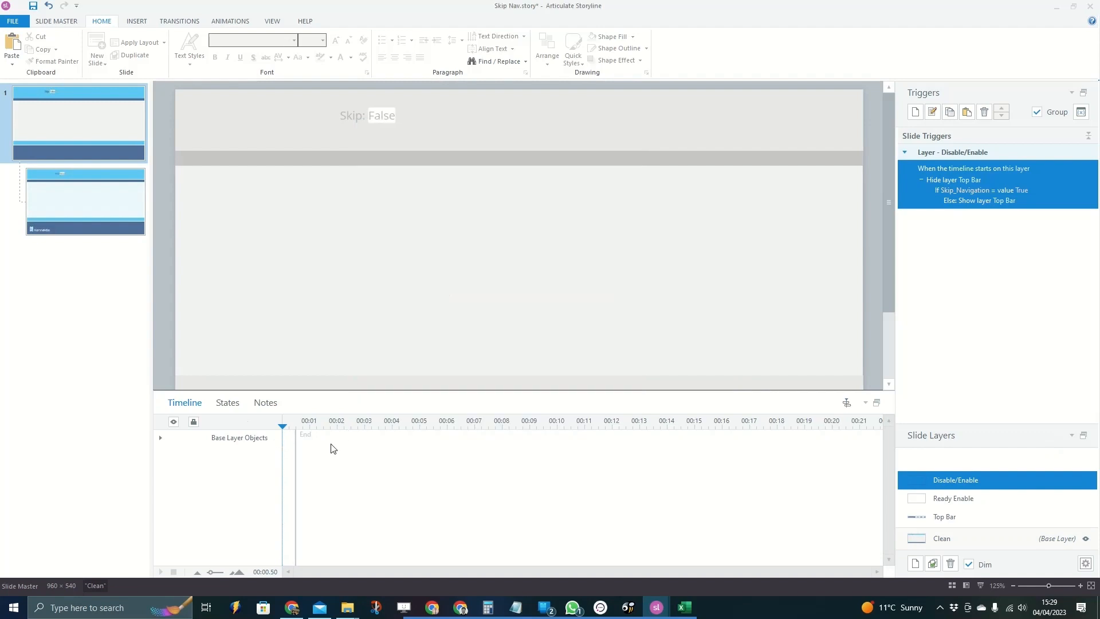
left_click(945, 538)
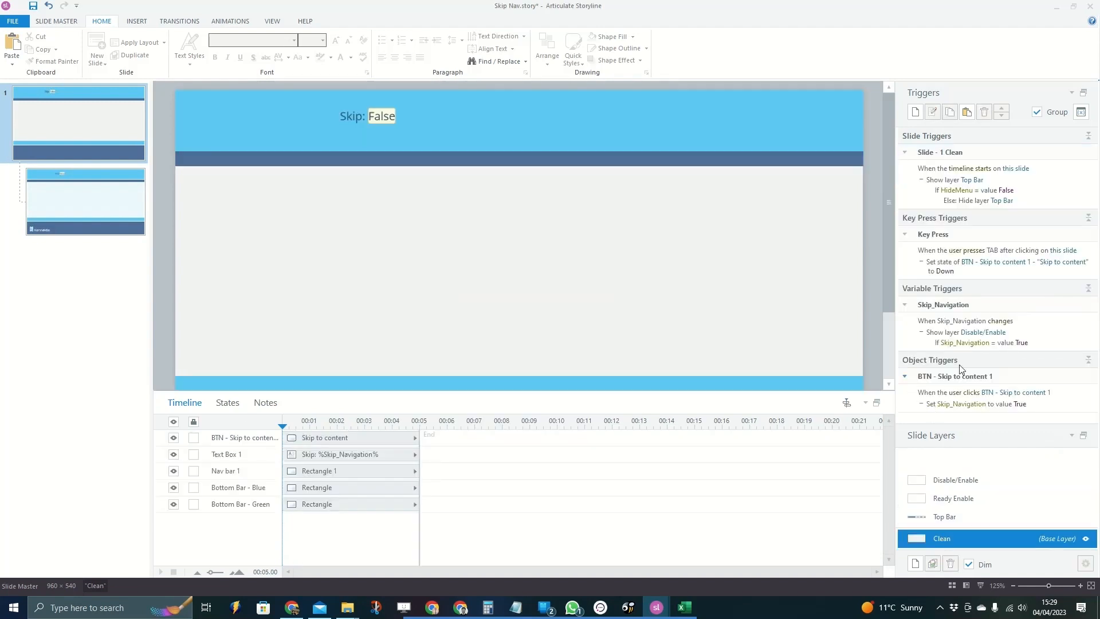
left_click(1047, 323)
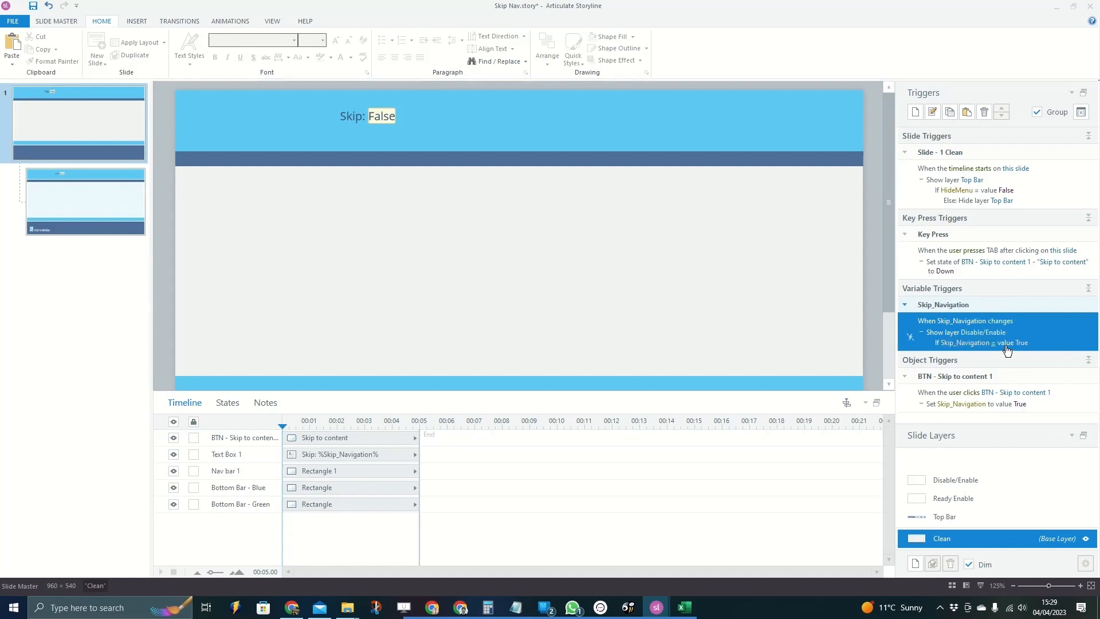
Start a new trigger on the Ready Enable layer that fires when this layer's timeline ends
left_click(962, 500)
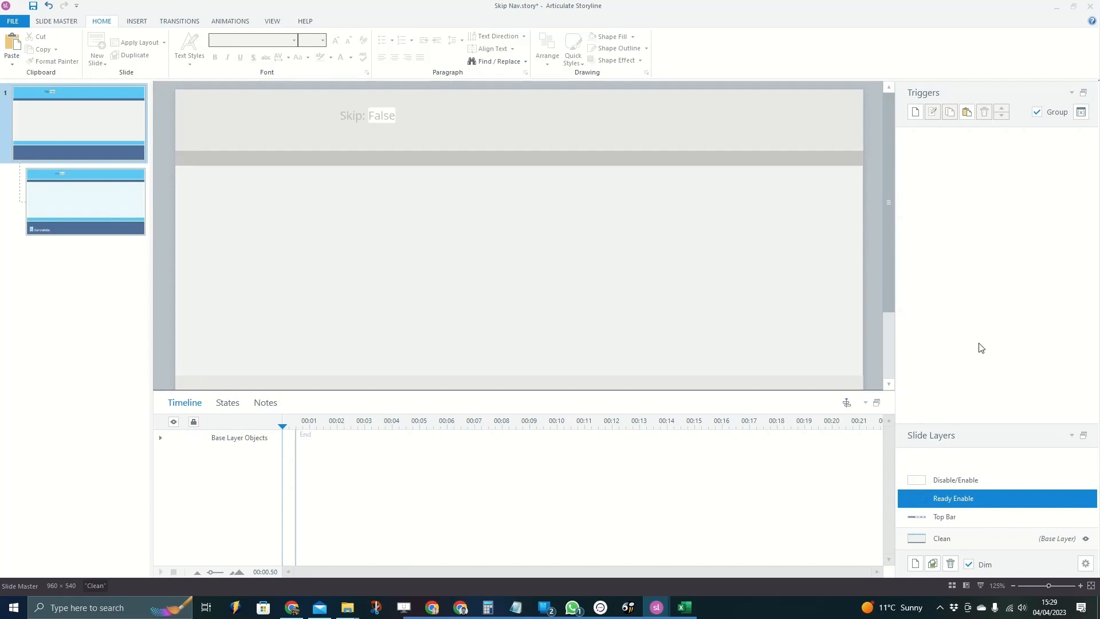
left_click(916, 112)
left_click(634, 211)
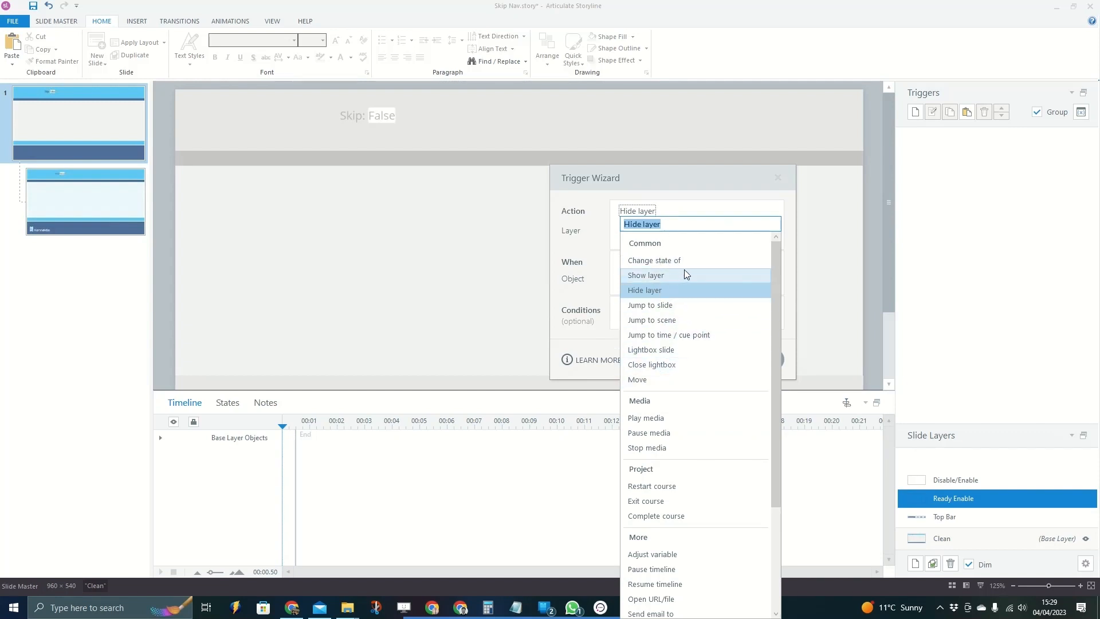
scroll(696, 455, "down", 3)
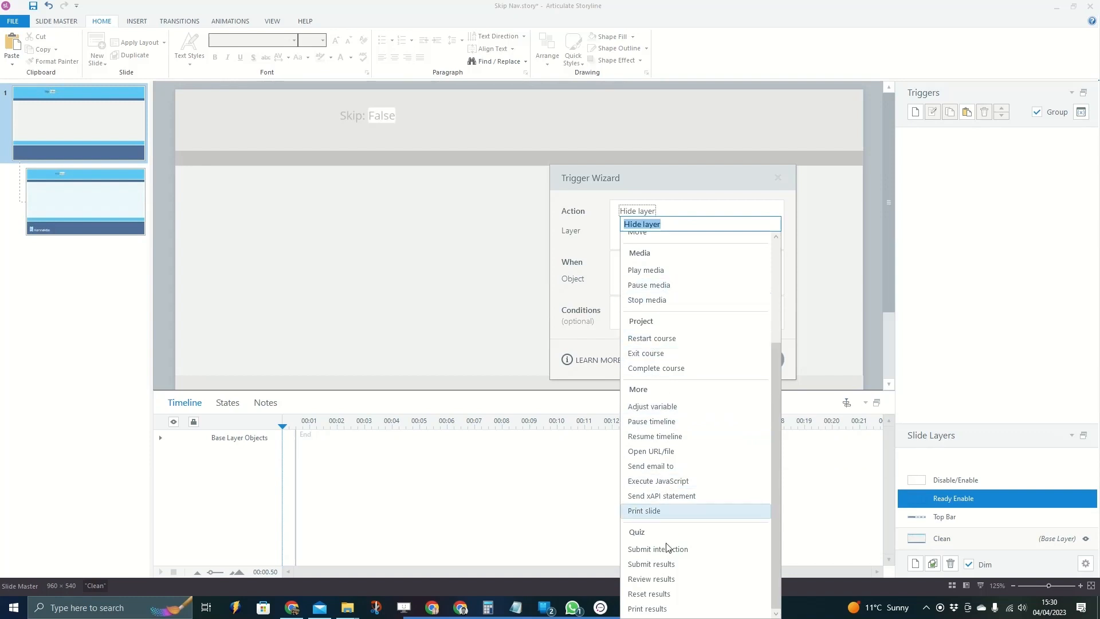
scroll(680, 456, "up", 5)
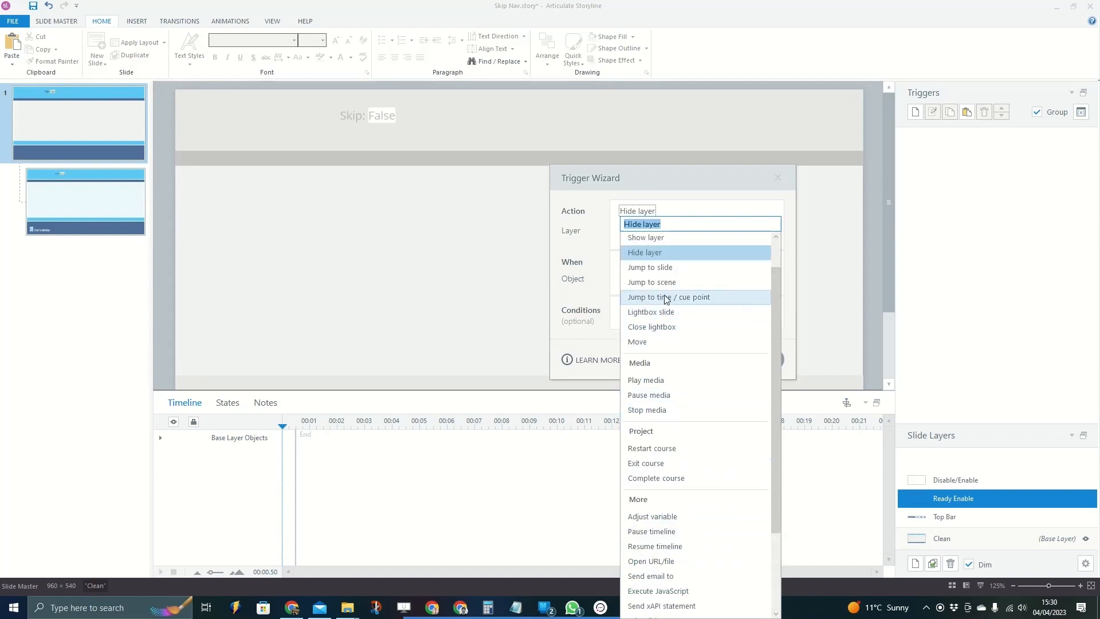
left_click(689, 204)
left_click(668, 262)
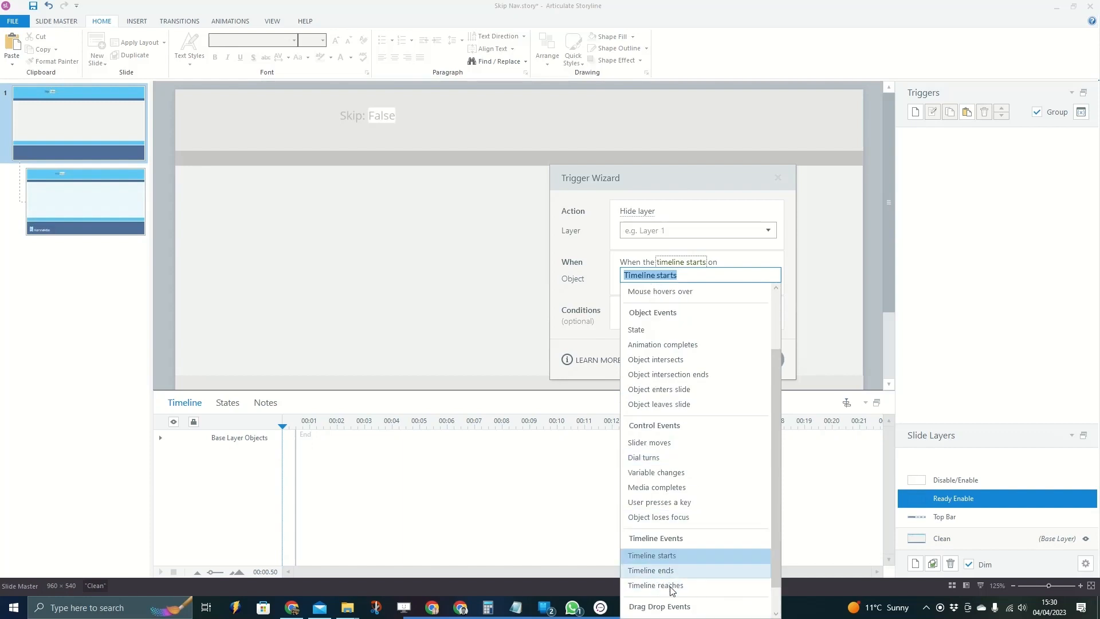
left_click(665, 585)
left_click(695, 262)
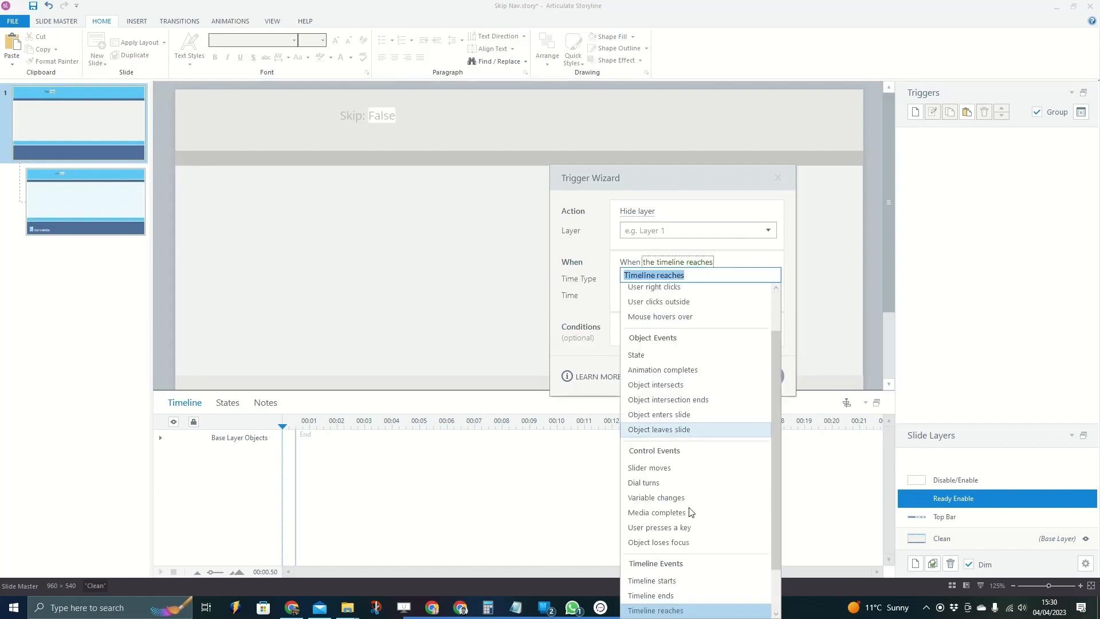
left_click(673, 597)
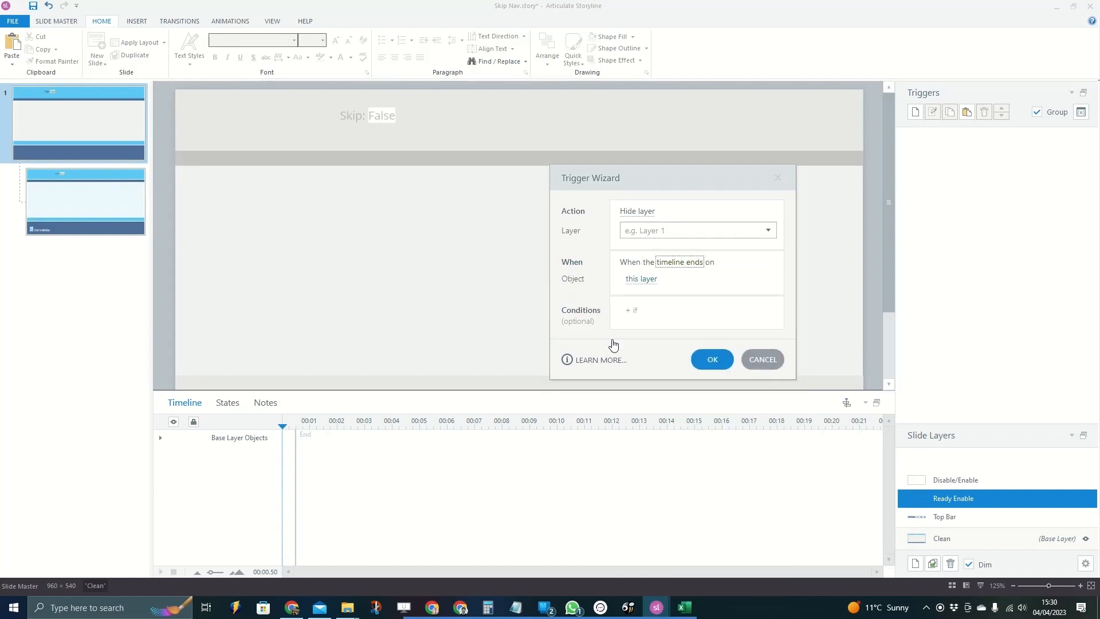
Have the Ready Enable layer's trigger show the Disable/Enable layer, and save the trigger
left_click(645, 279)
left_click(640, 212)
left_click(640, 212)
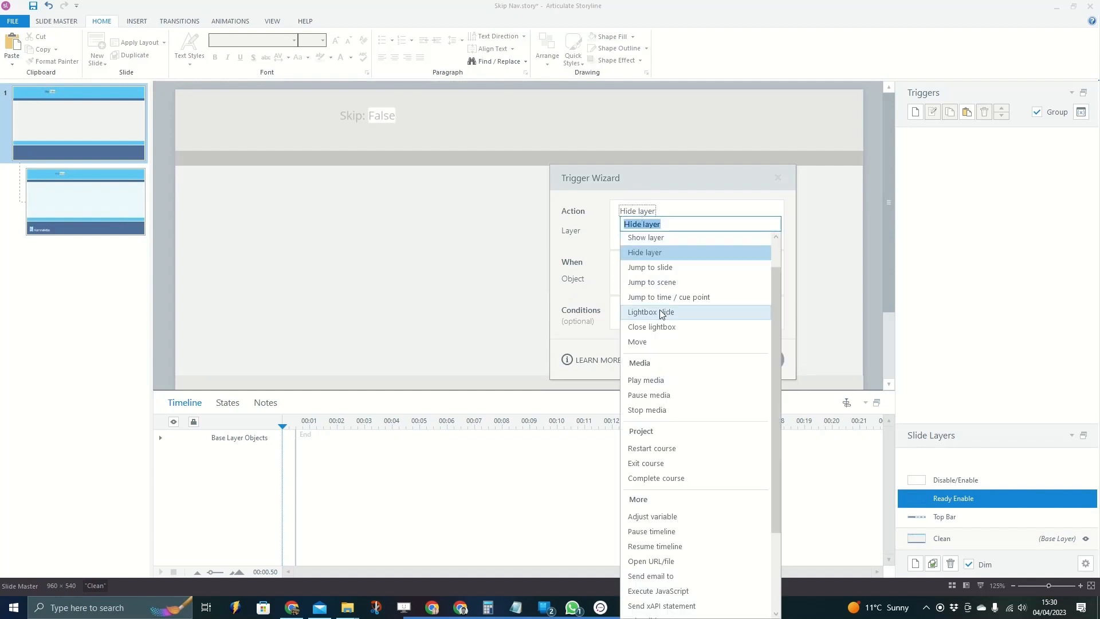
left_click(644, 238)
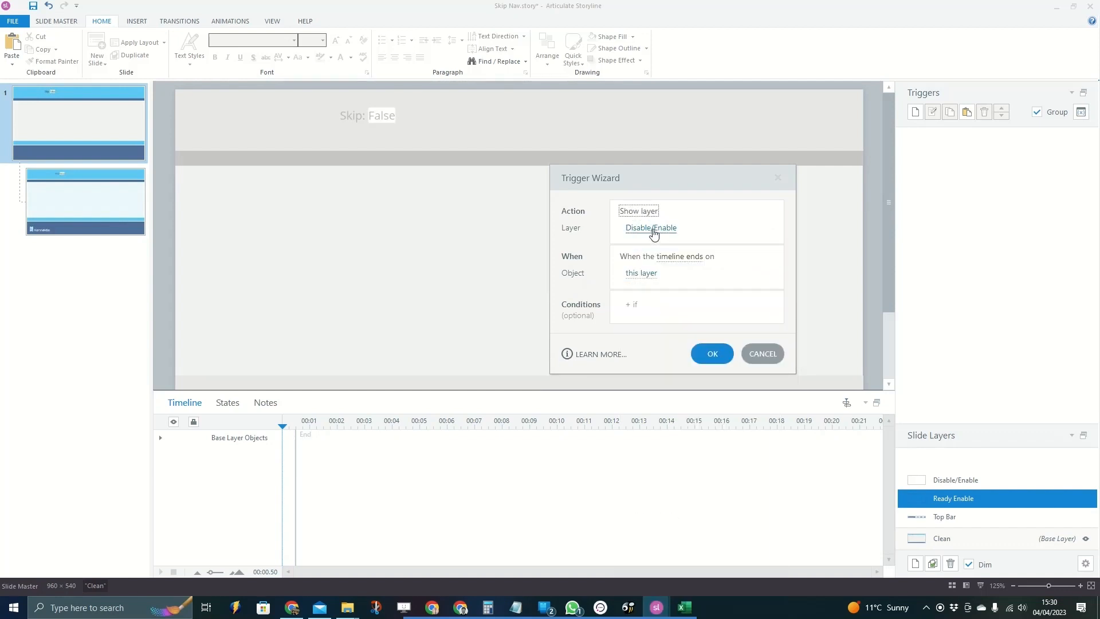
left_click(667, 229)
left_click(725, 223)
left_click(721, 354)
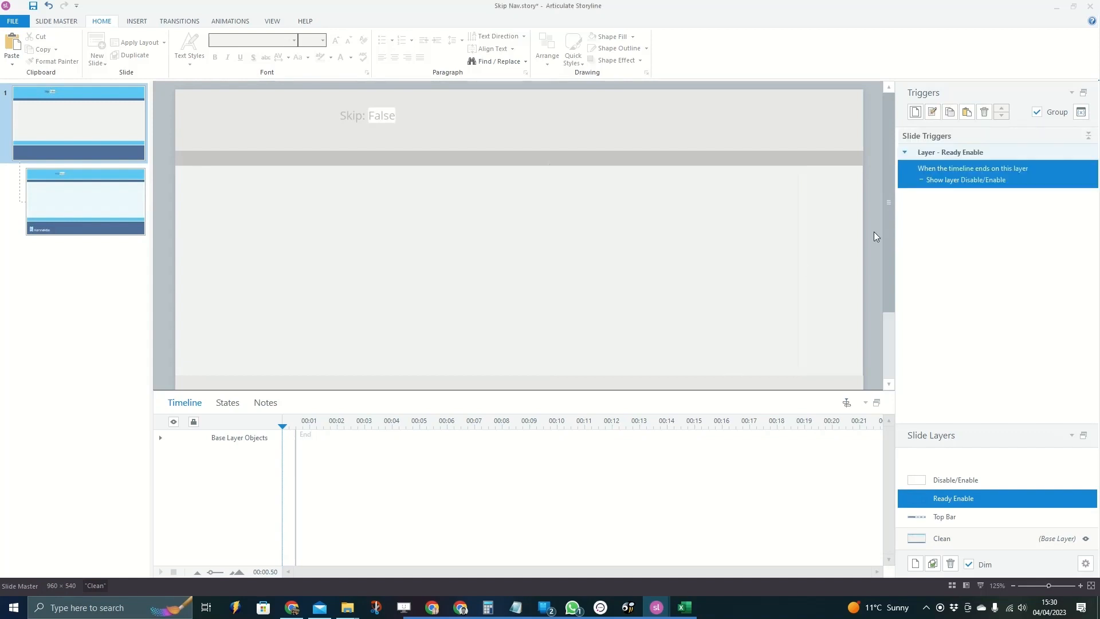
left_click(914, 111)
left_click(645, 222)
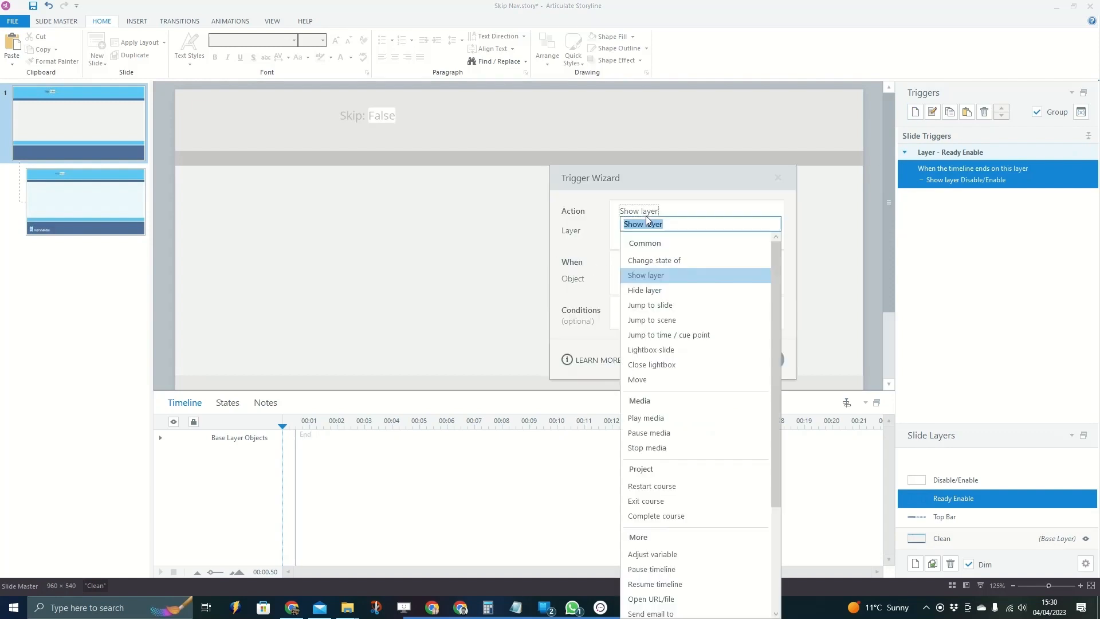
left_click(687, 214)
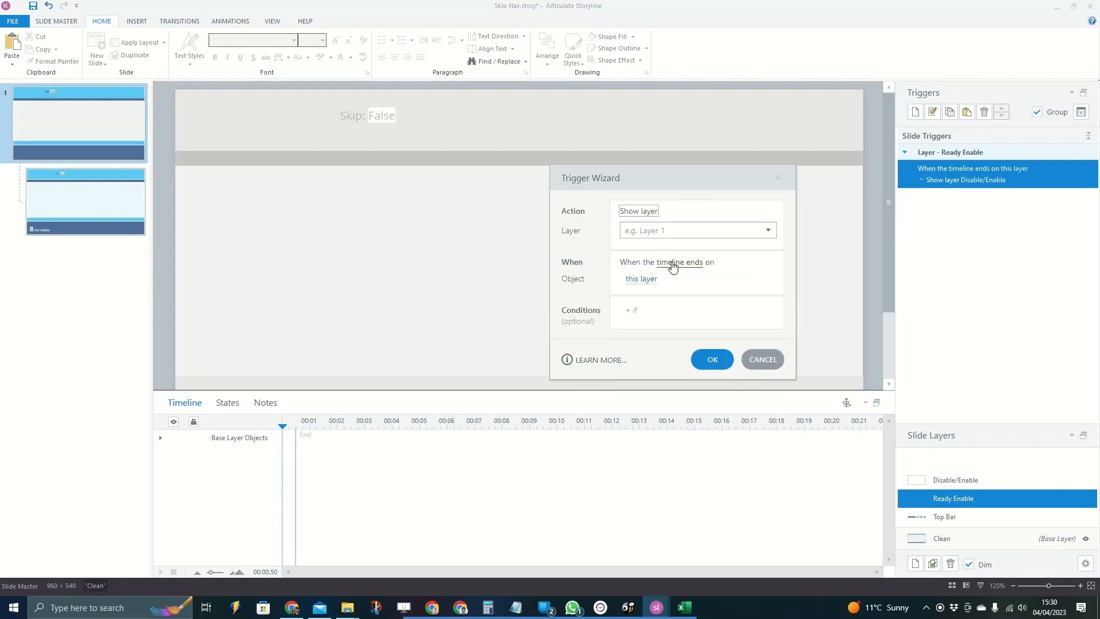
left_click(671, 263)
scroll(668, 527, "down", 1)
left_click(668, 527)
left_click(639, 211)
scroll(670, 395, "down", 4)
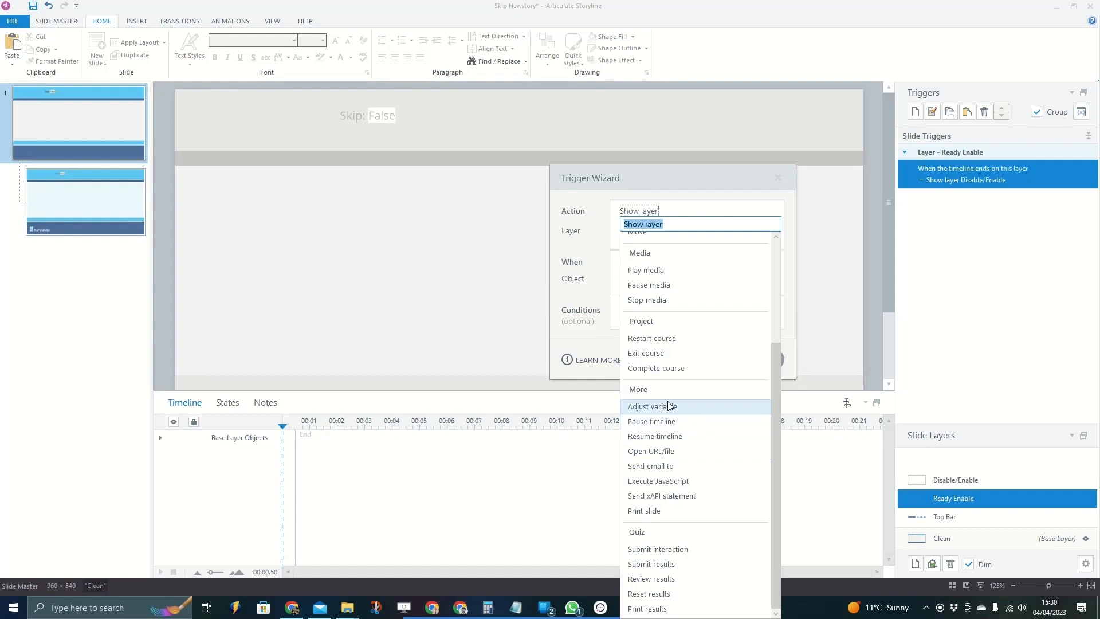
left_click(736, 209)
left_click(762, 360)
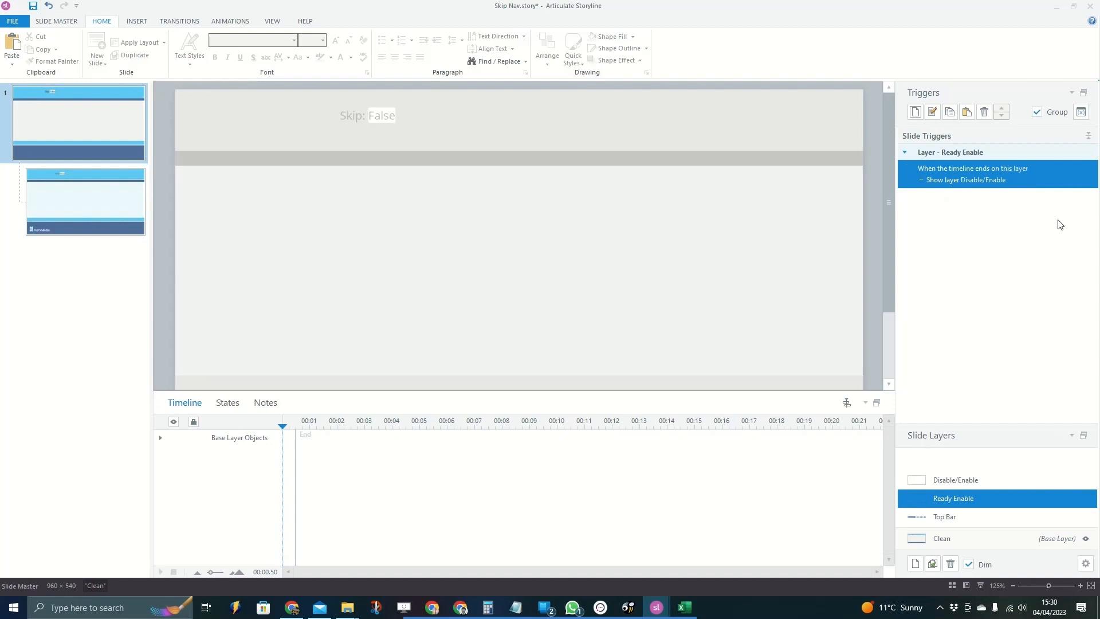
Review the triggers and timelines of the Disable/Enable, Ready Enable and Top Bar layers, plus the base layer's Skip text box
left_click(980, 482)
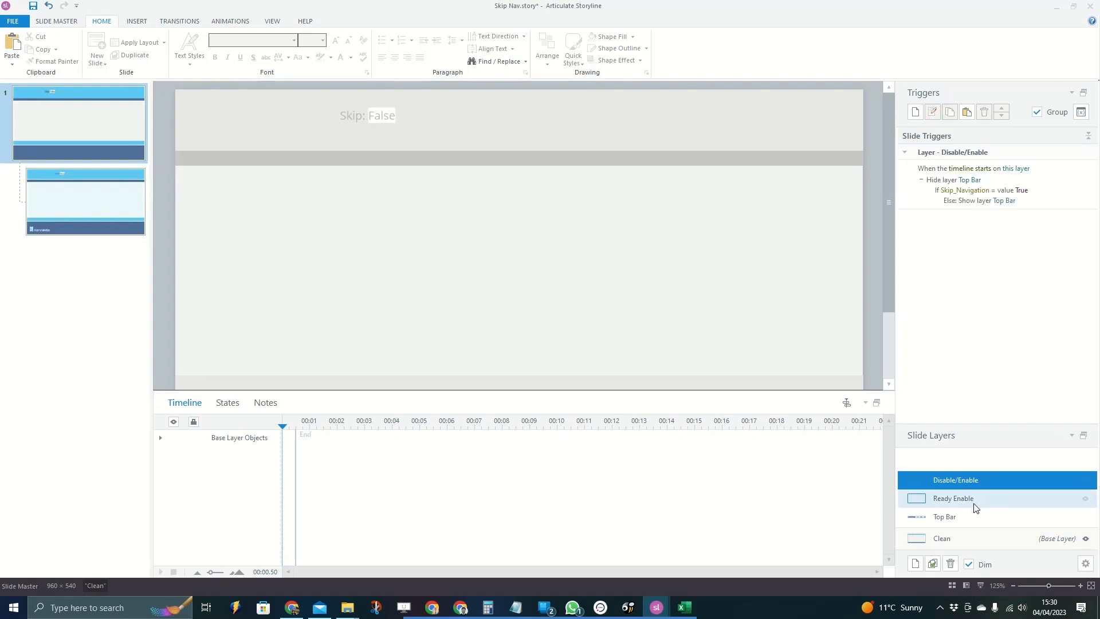
left_click(969, 500)
left_click(964, 482)
left_click(955, 496)
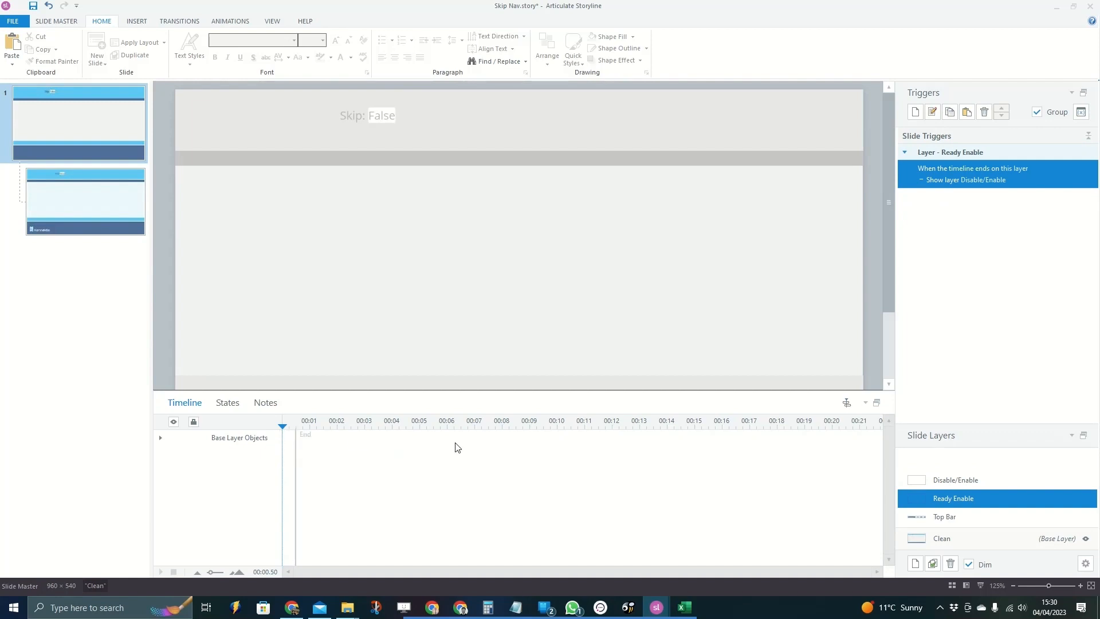
left_click(998, 483)
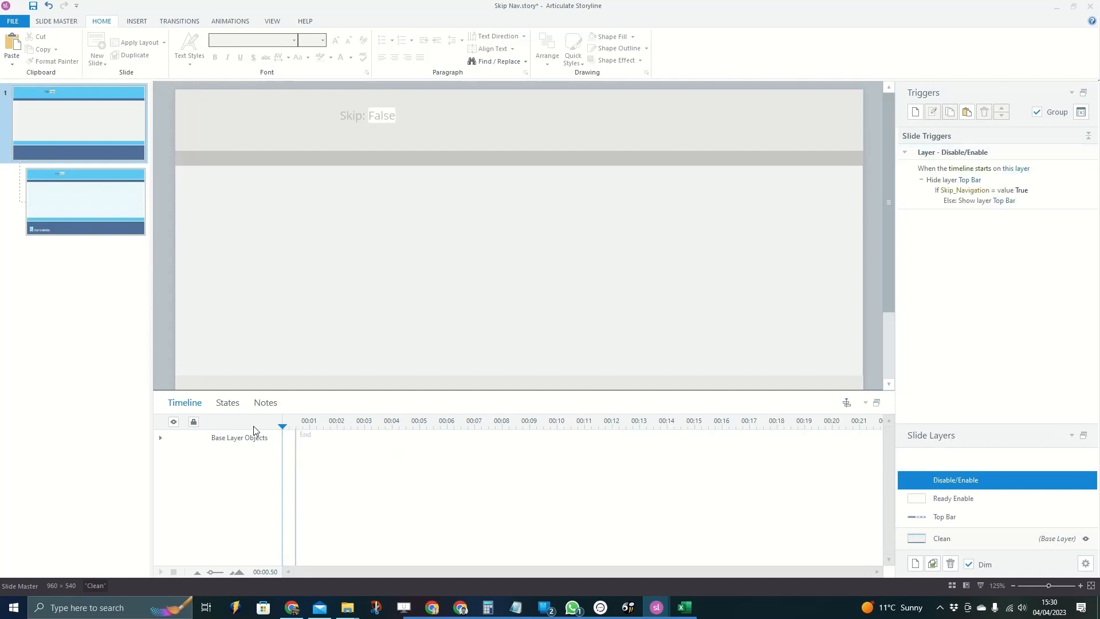
left_click(968, 497)
left_click(965, 515)
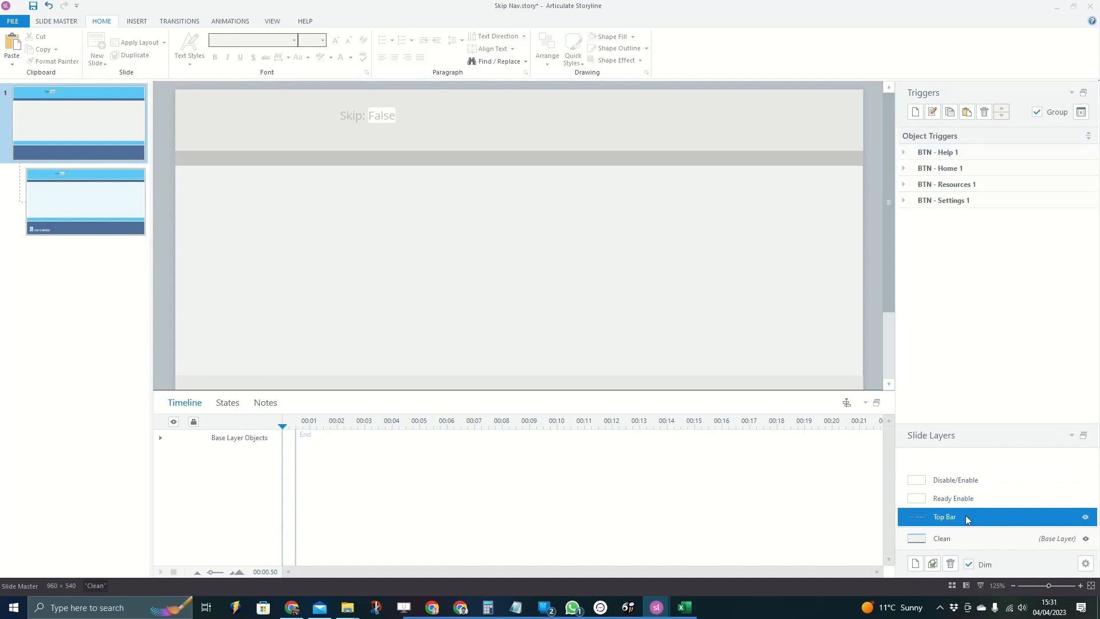
left_click(974, 538)
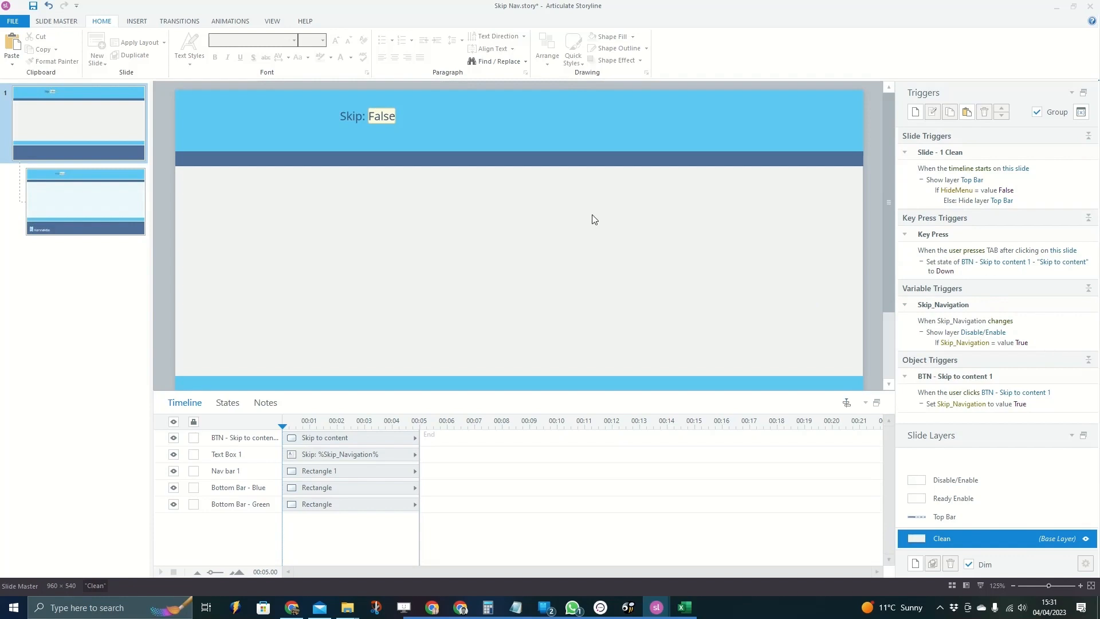
left_click(346, 110)
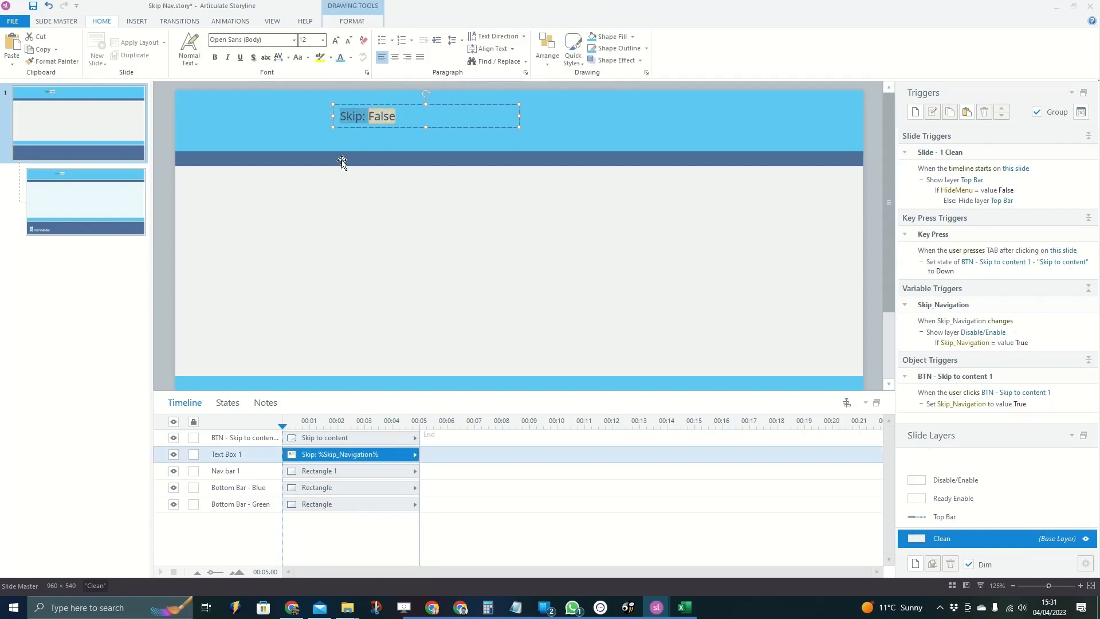
left_click(345, 229)
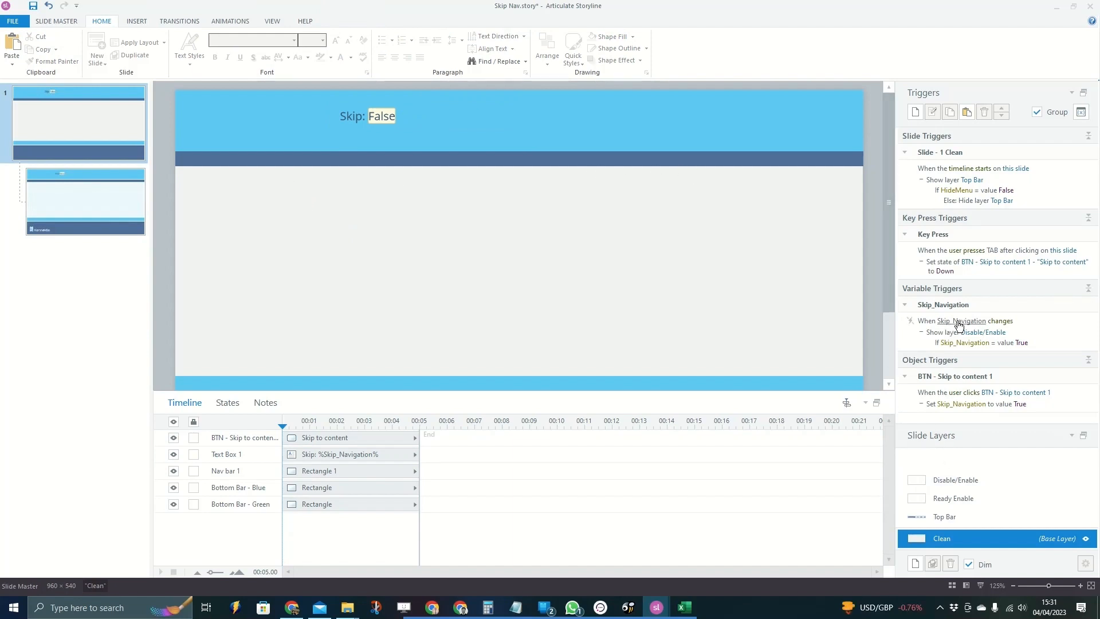
Start a new base layer trigger that fires when the user presses TAB after clicking on BTN - Skip to content 1
left_click(915, 114)
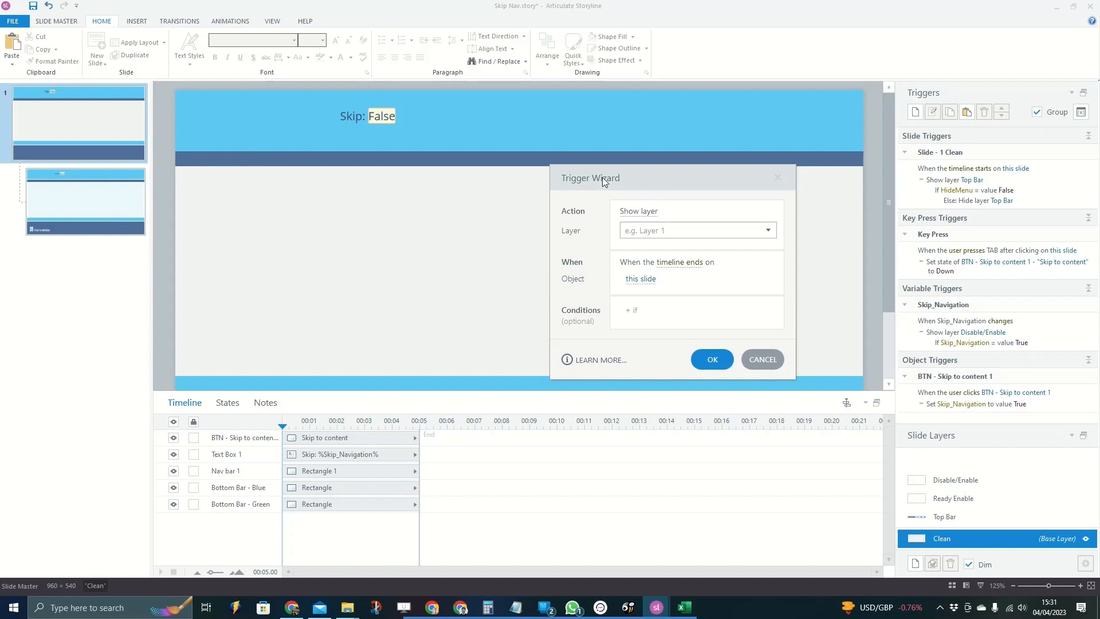
left_click(643, 212)
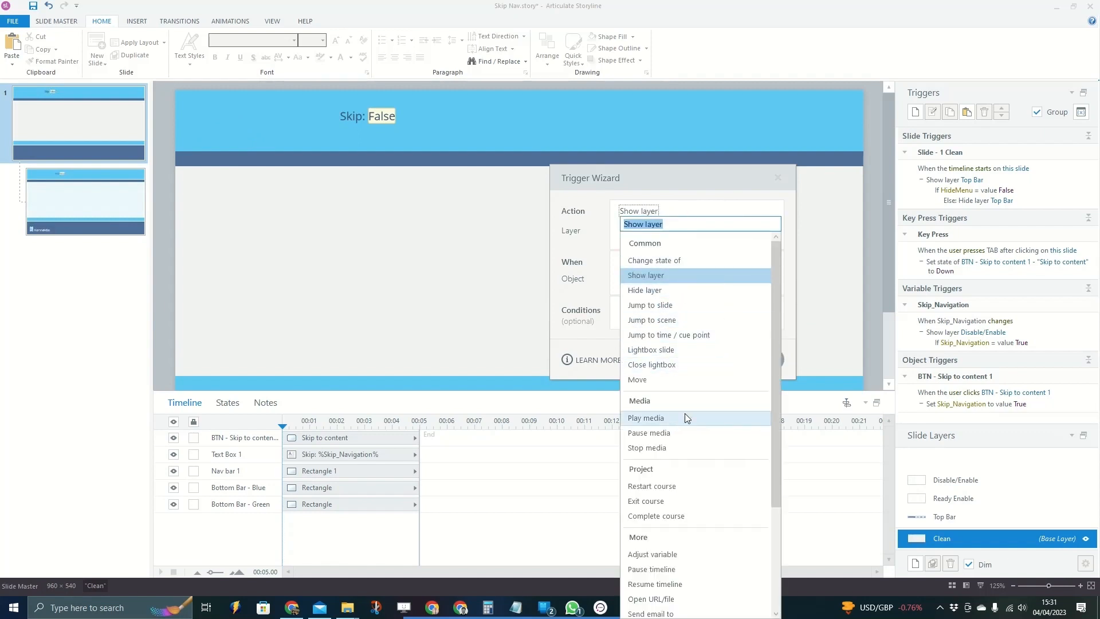
scroll(685, 414, "down", 3)
scroll(680, 351, "up", 2)
left_click(616, 252)
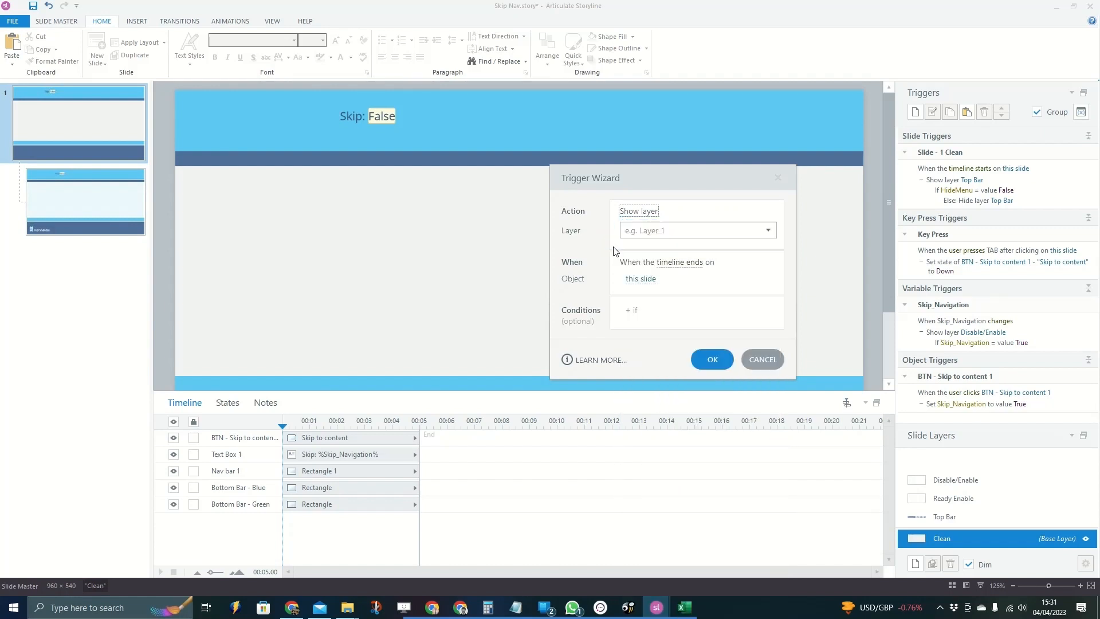
left_click(680, 264)
scroll(690, 456, "down", 2)
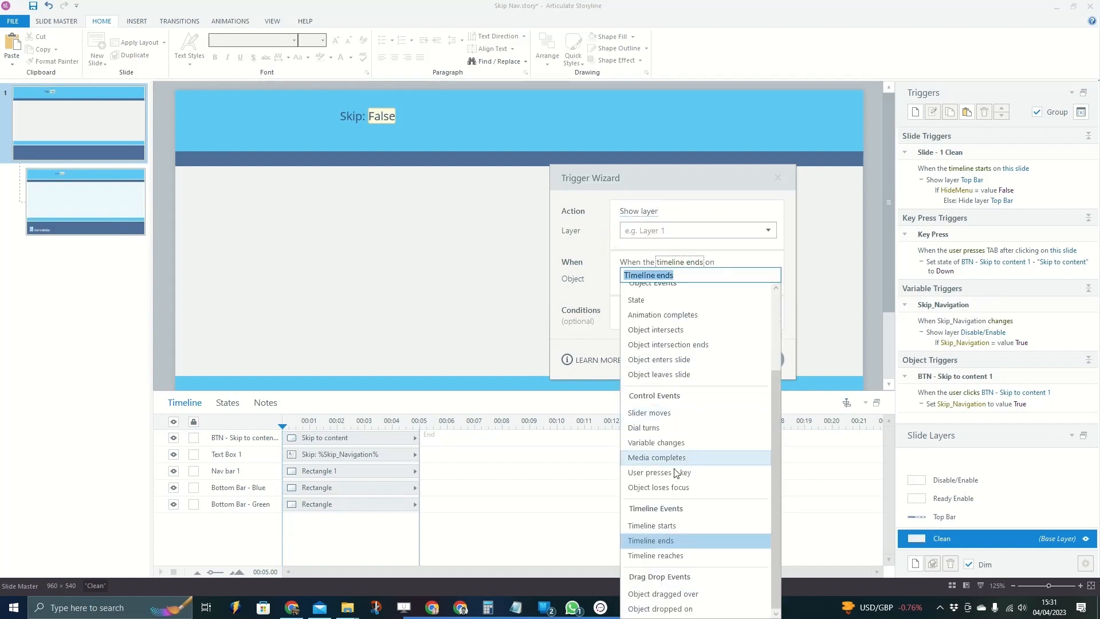
left_click(661, 465)
key("Tab")
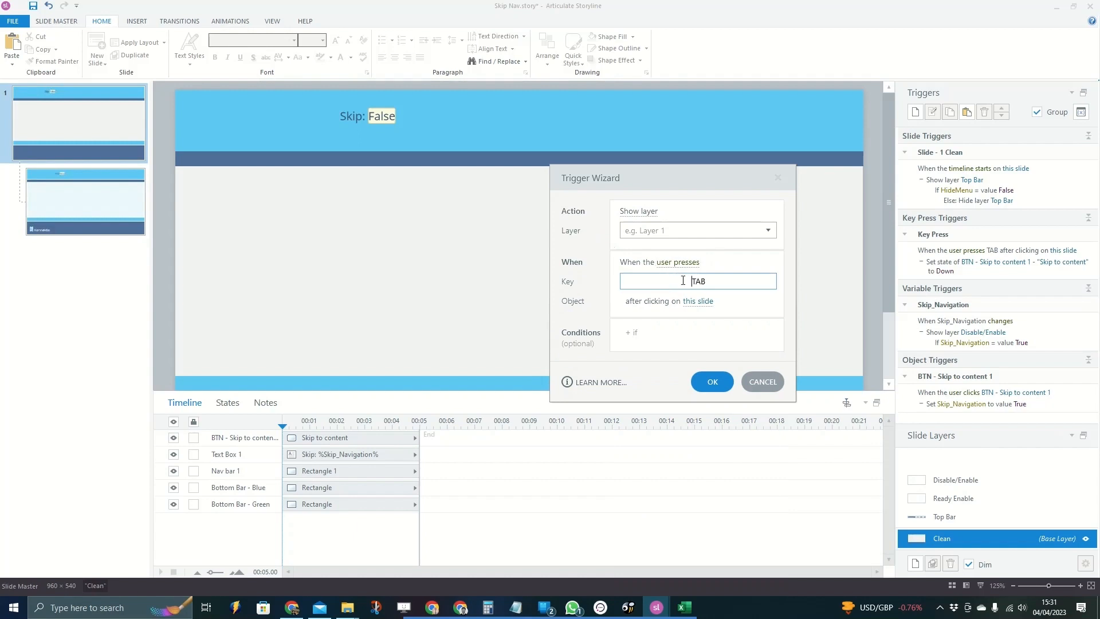
left_click(700, 296)
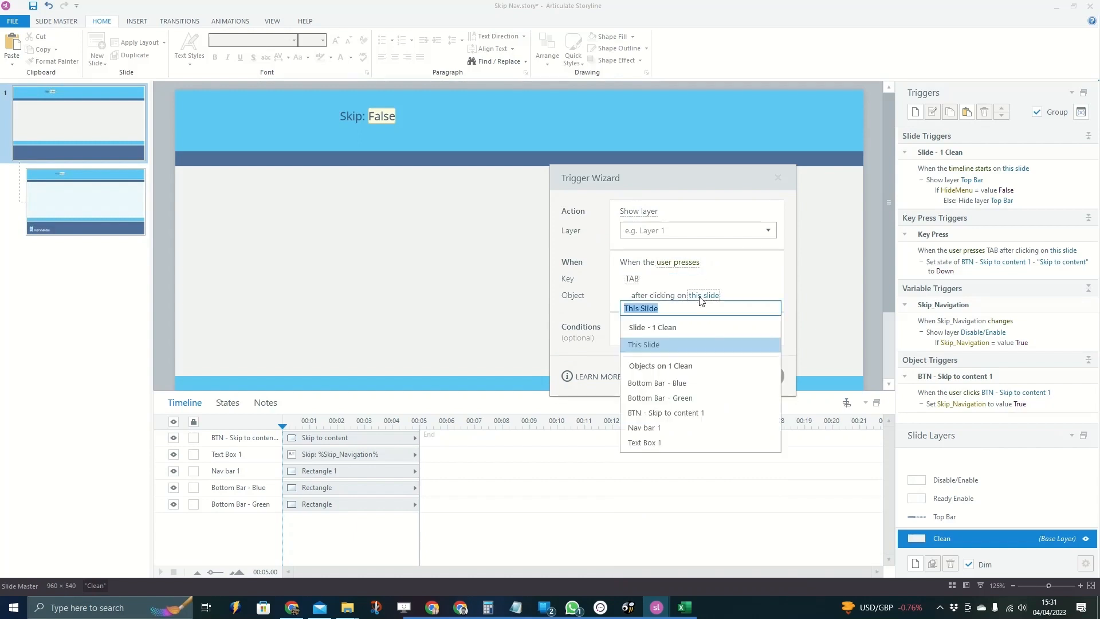
left_click(696, 413)
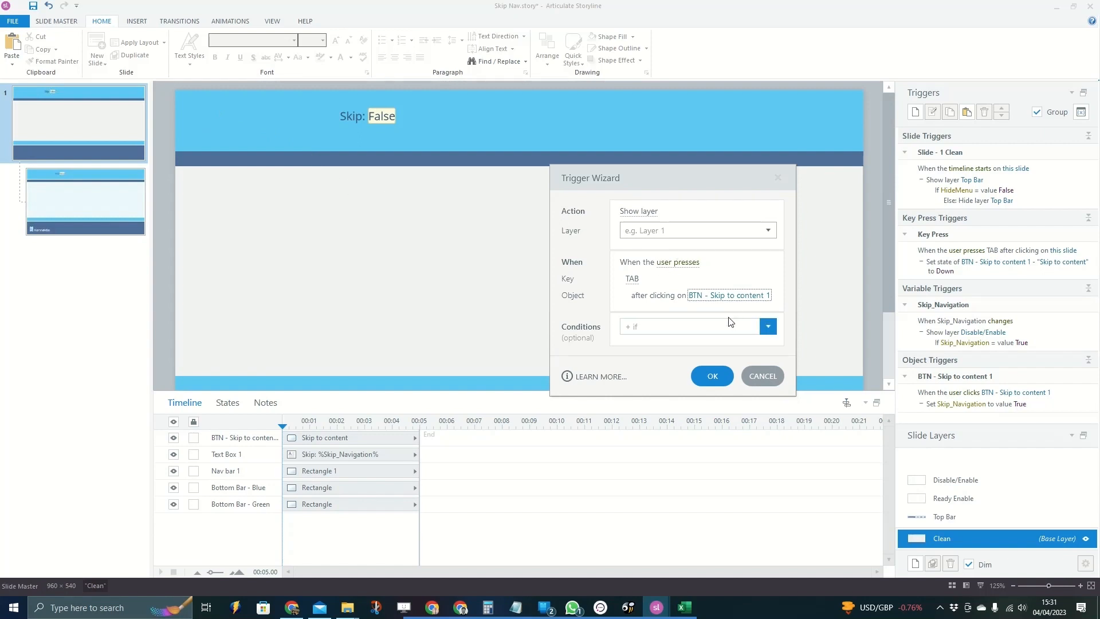
Have the new TAB trigger on BTN - Skip to content 1 set the Skip_Navigation variable to False, and save it
left_click(639, 212)
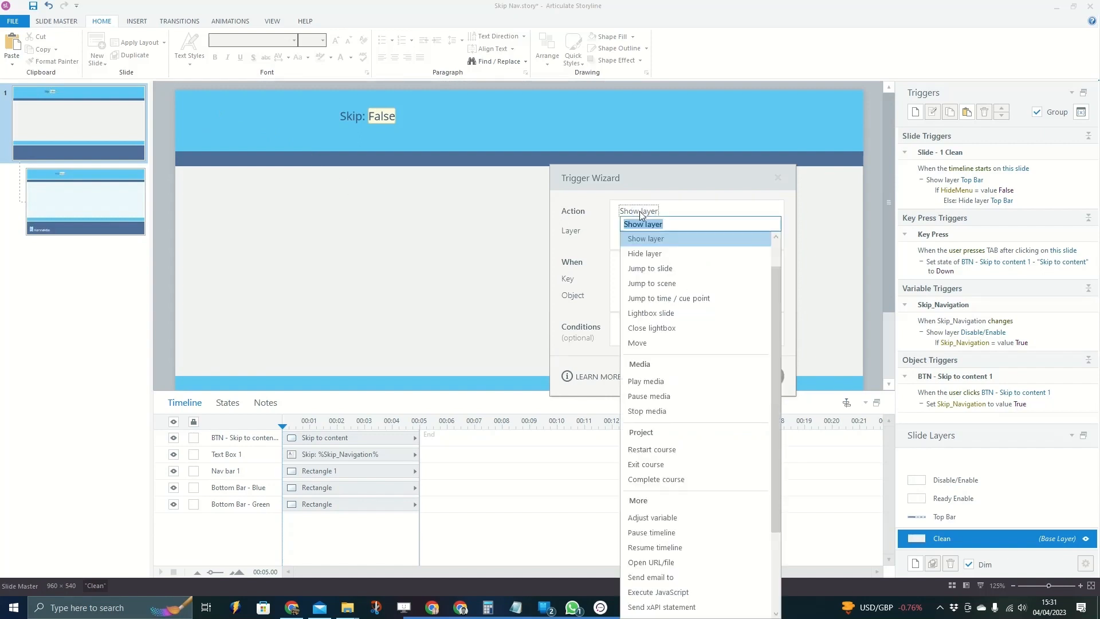
scroll(676, 259, "up", 1)
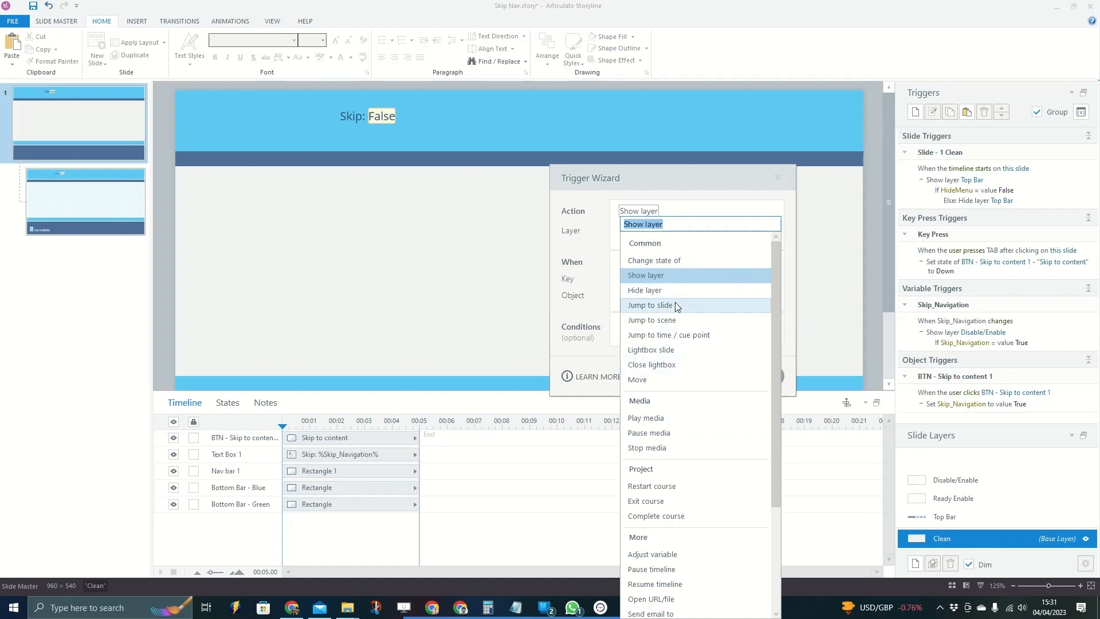
scroll(675, 301, "down", 3)
left_click(664, 406)
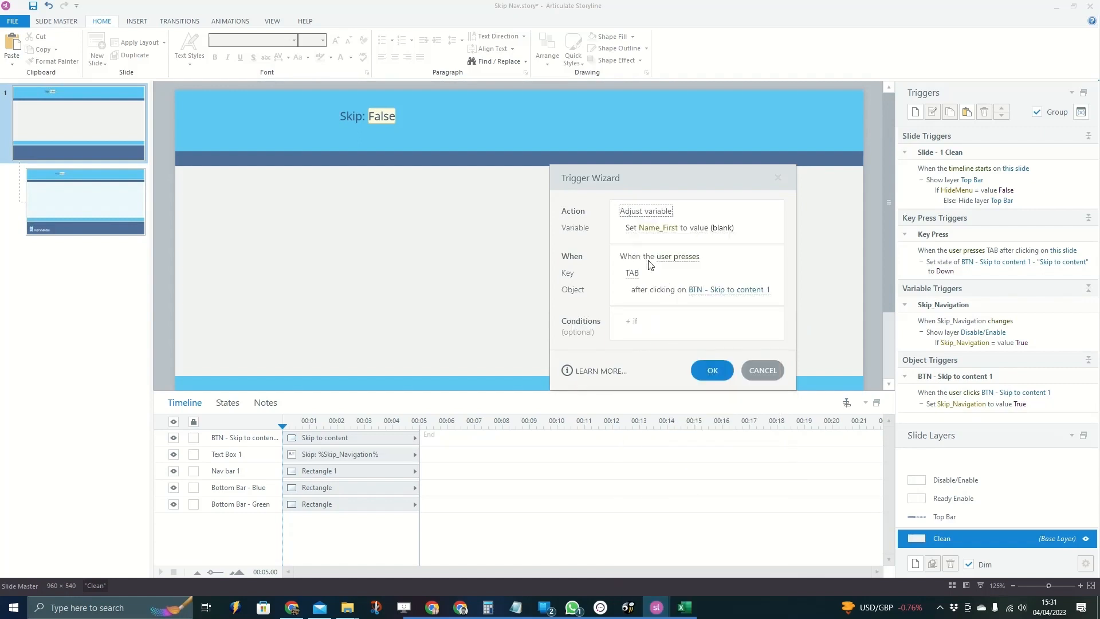
left_click(645, 229)
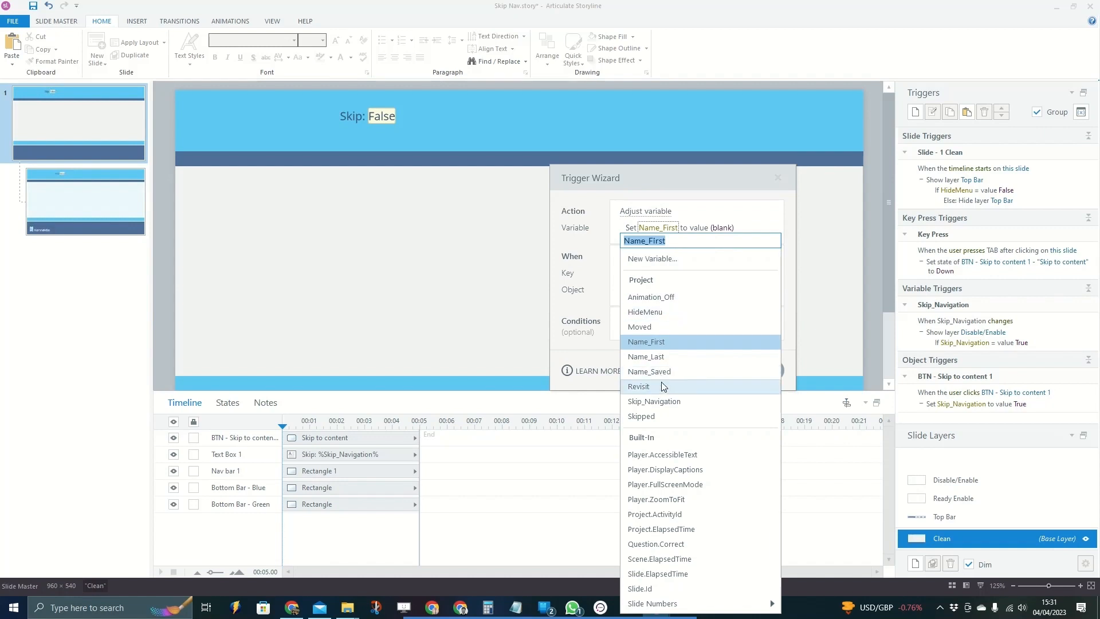
left_click(728, 398)
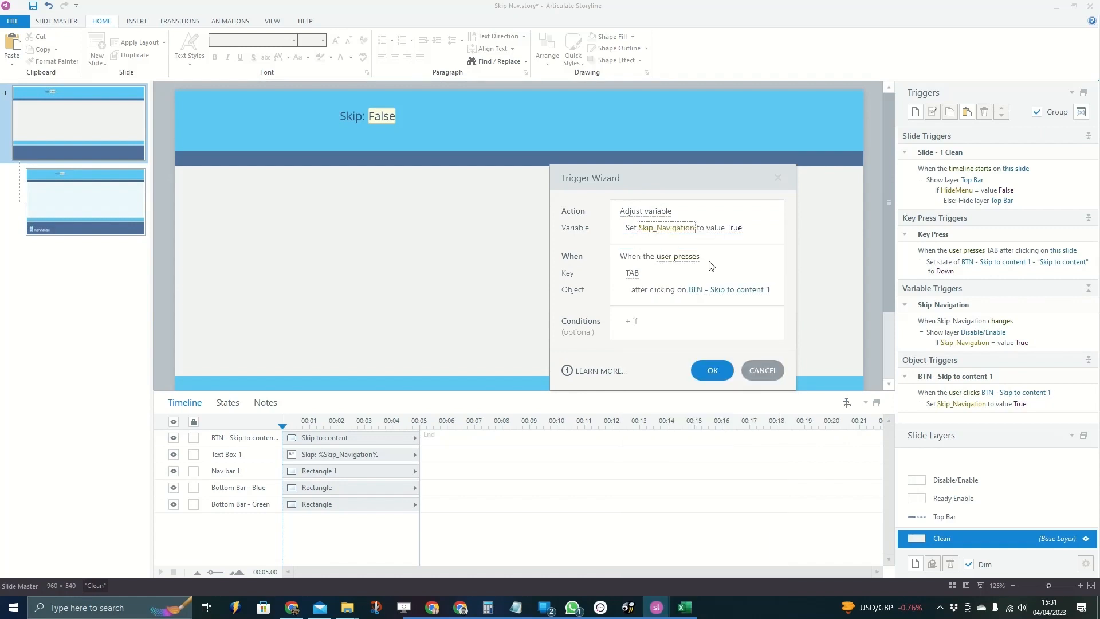
left_click(735, 228)
left_click(665, 268)
left_click(713, 371)
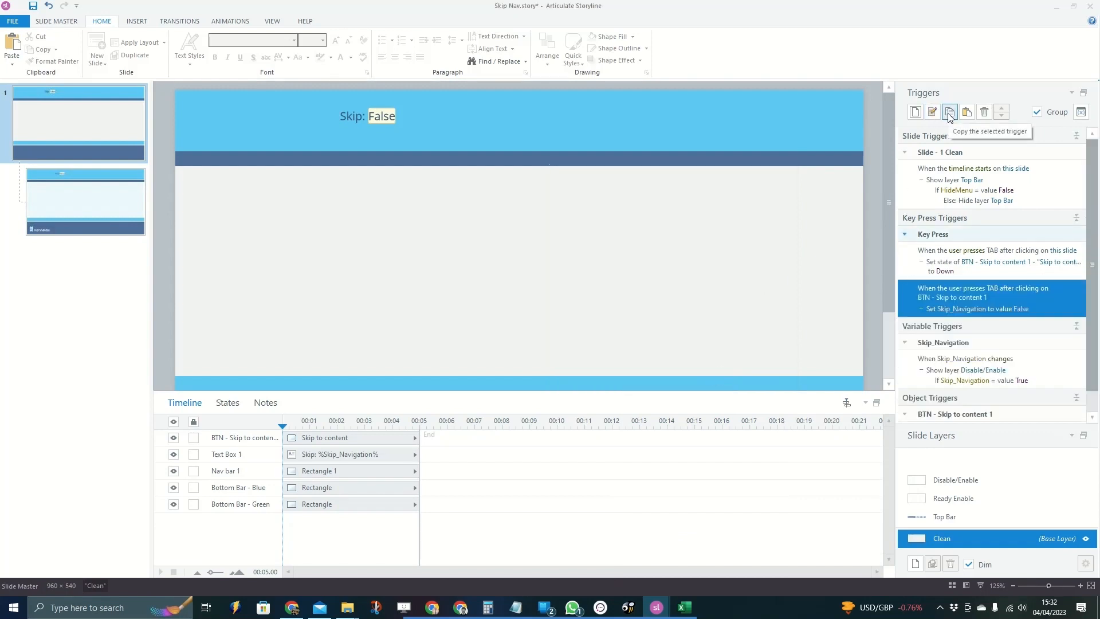
Add a base layer trigger that sets Skipped to True when the user presses TAB after clicking on BTN - Skip to content 1
left_click(916, 113)
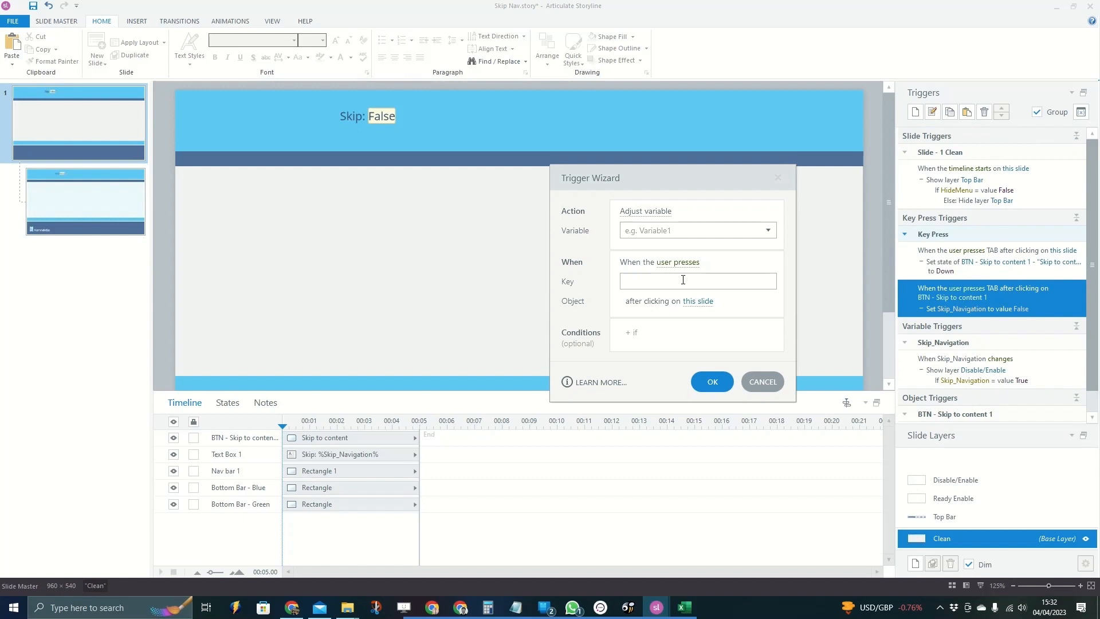
left_click(683, 279)
key("Tab")
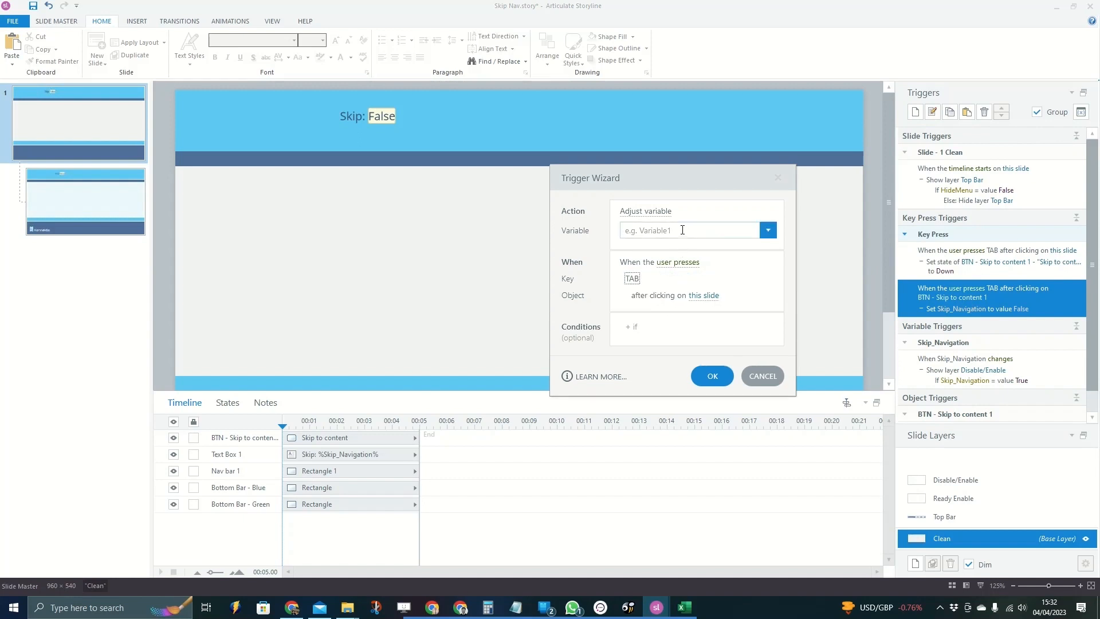
left_click(648, 212)
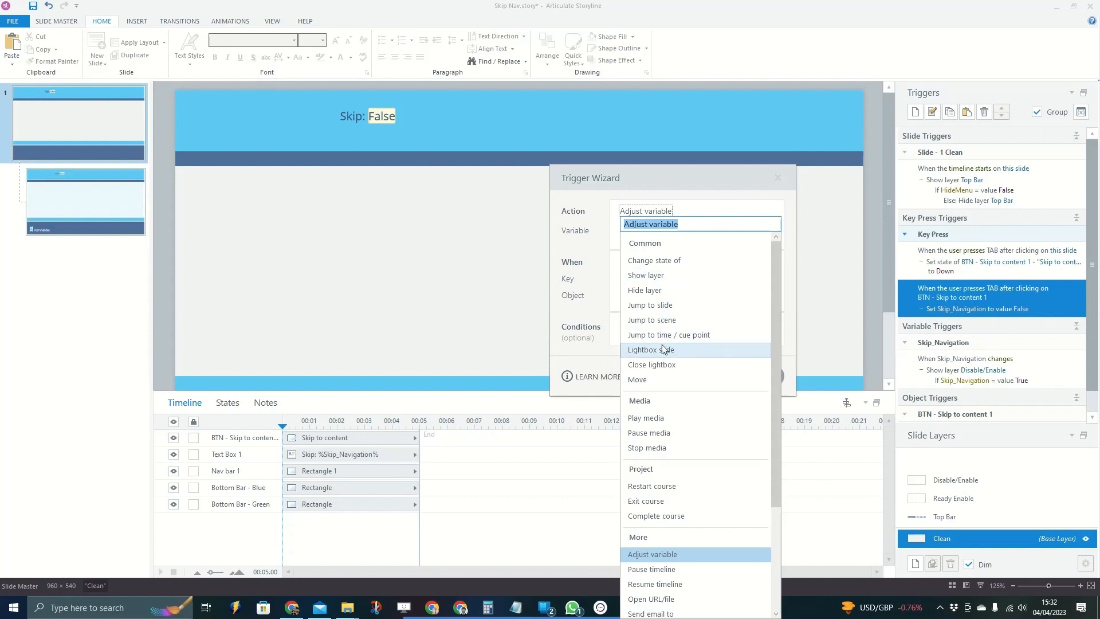
scroll(683, 429, "down", 1)
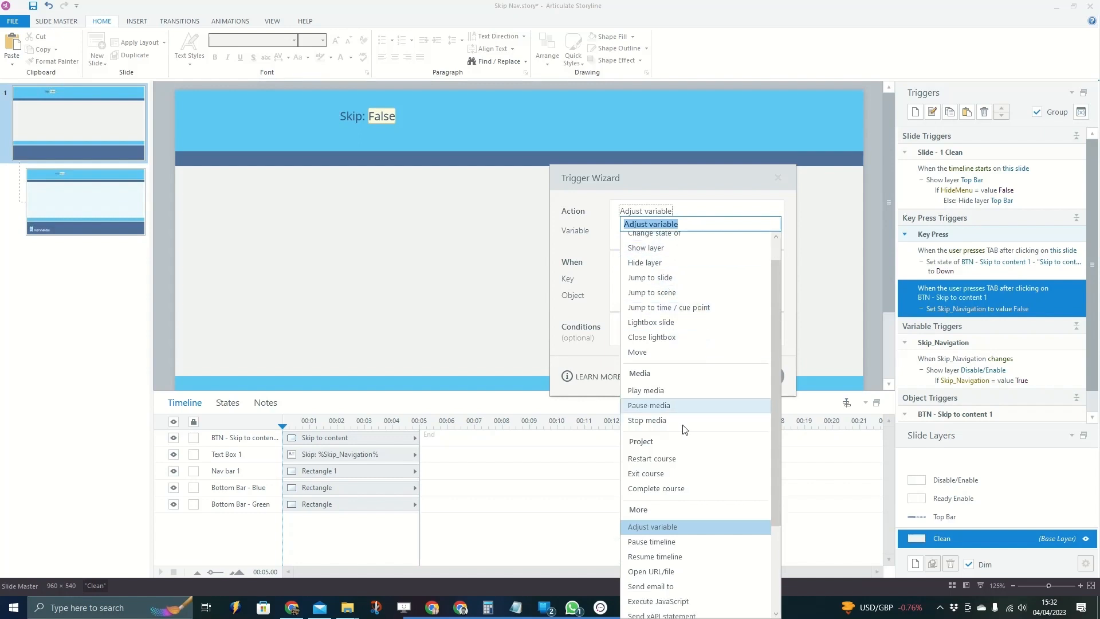
scroll(683, 430, "down", 3)
left_click(661, 450)
left_click(654, 231)
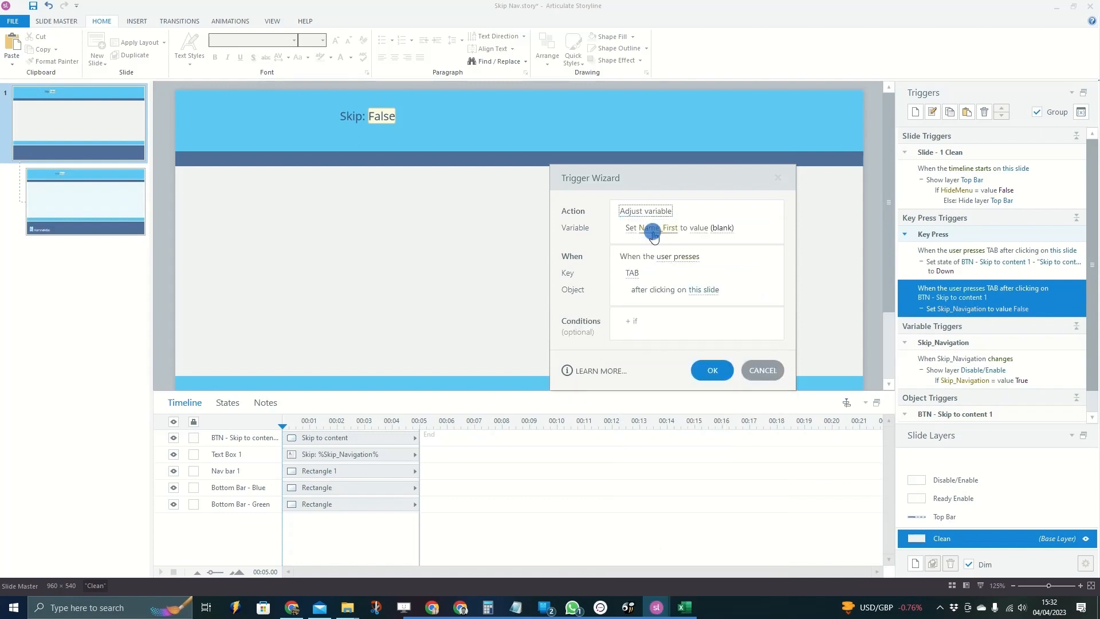
left_click(645, 416)
left_click(704, 290)
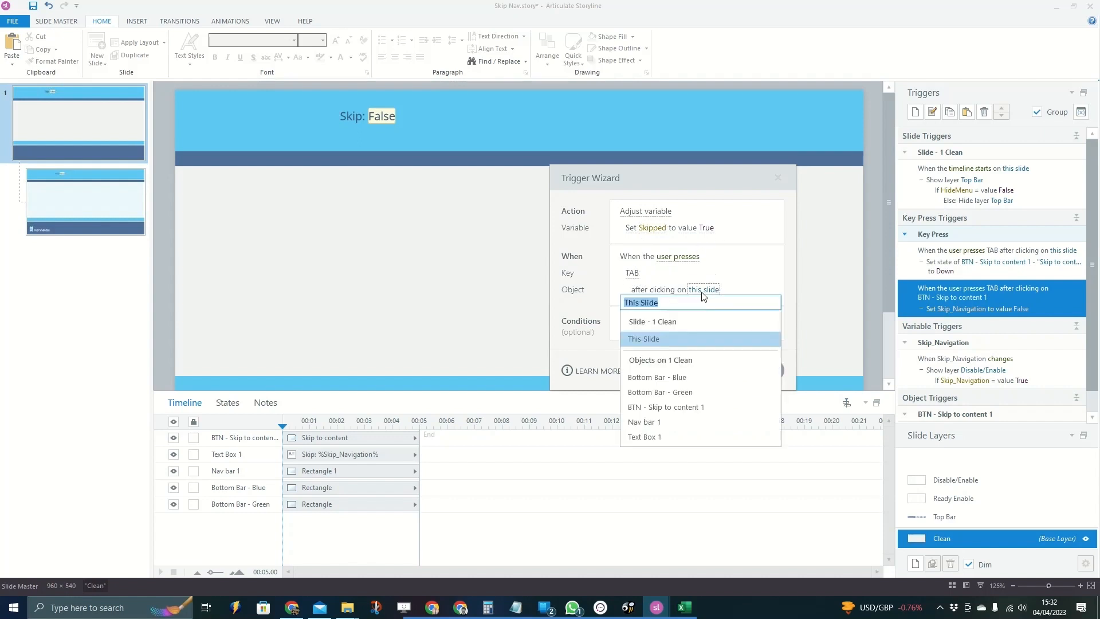
left_click(688, 406)
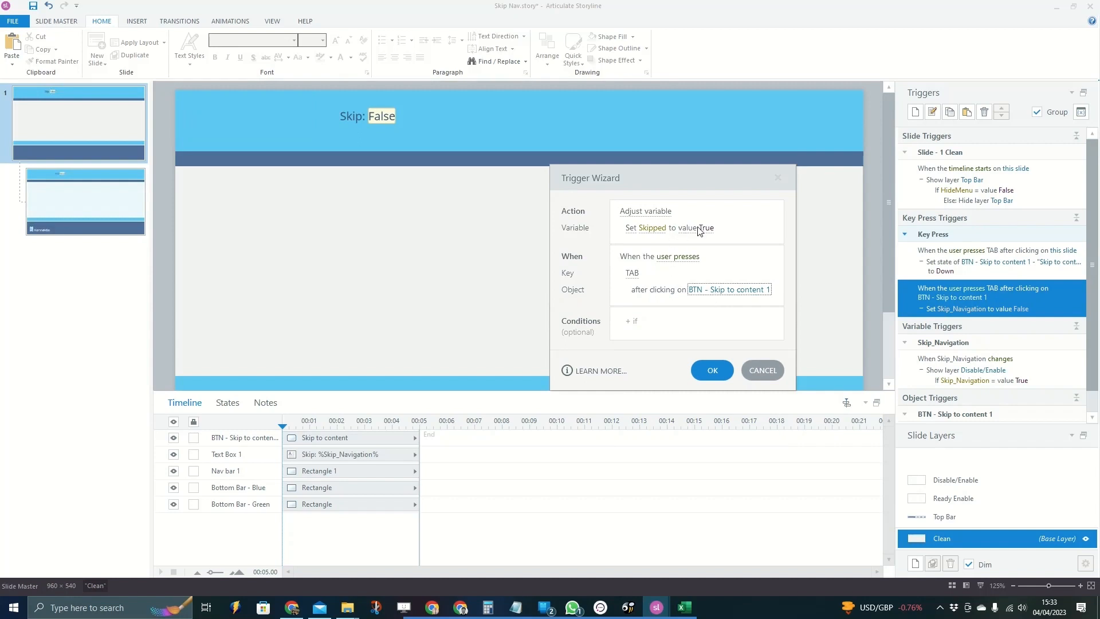
left_click(713, 367)
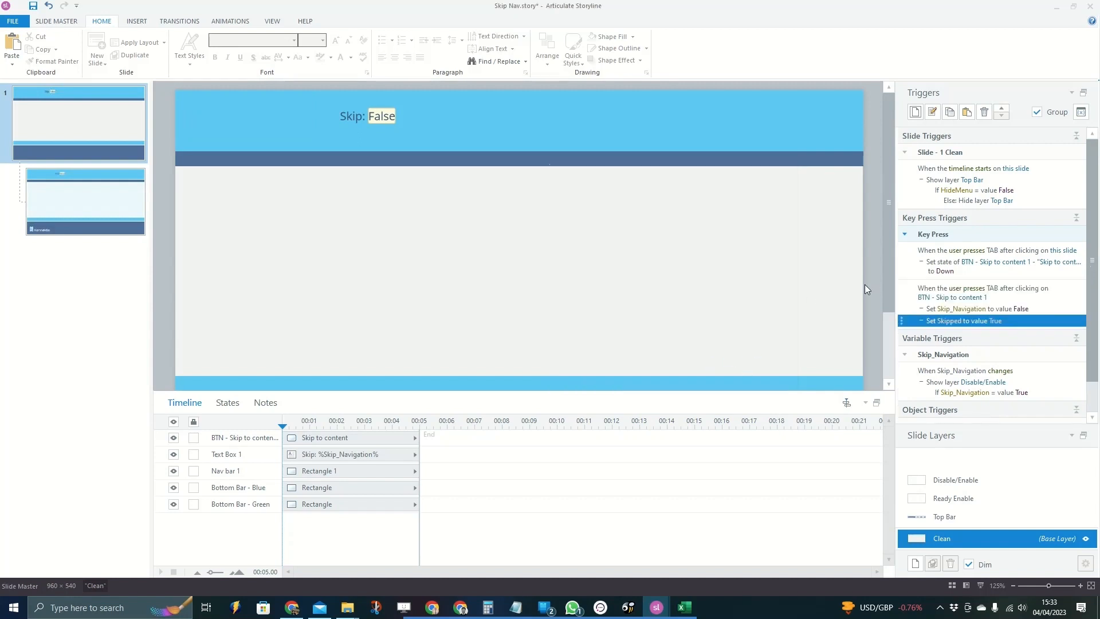
Add the condition Skipped = False to the TAB trigger that sets the Skip to content button to Down
scroll(1039, 309, "down", 1)
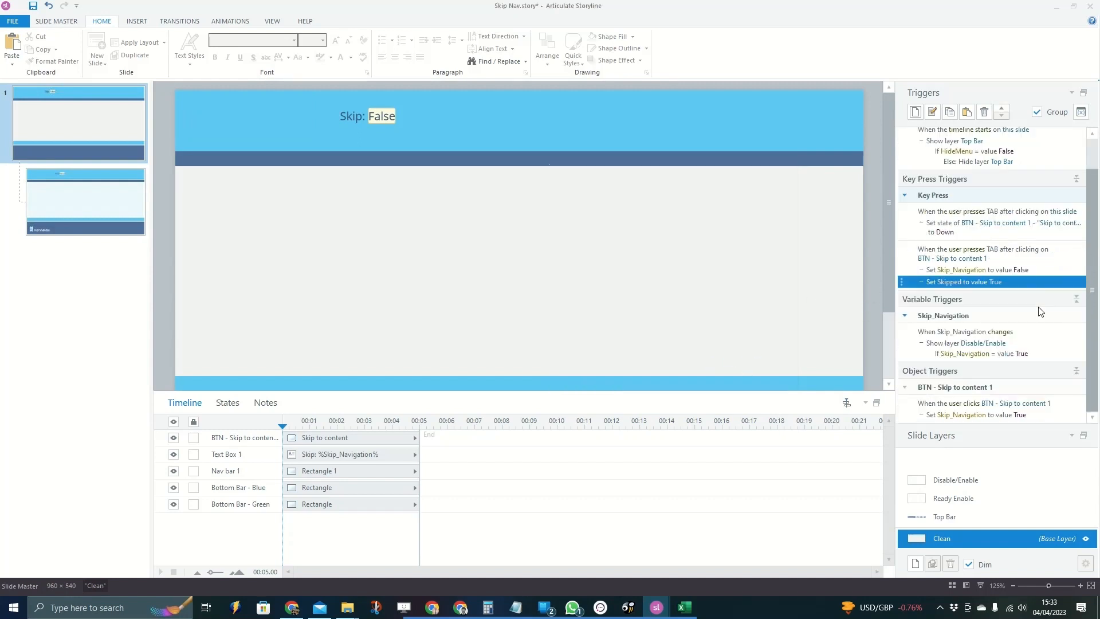
left_click(977, 228)
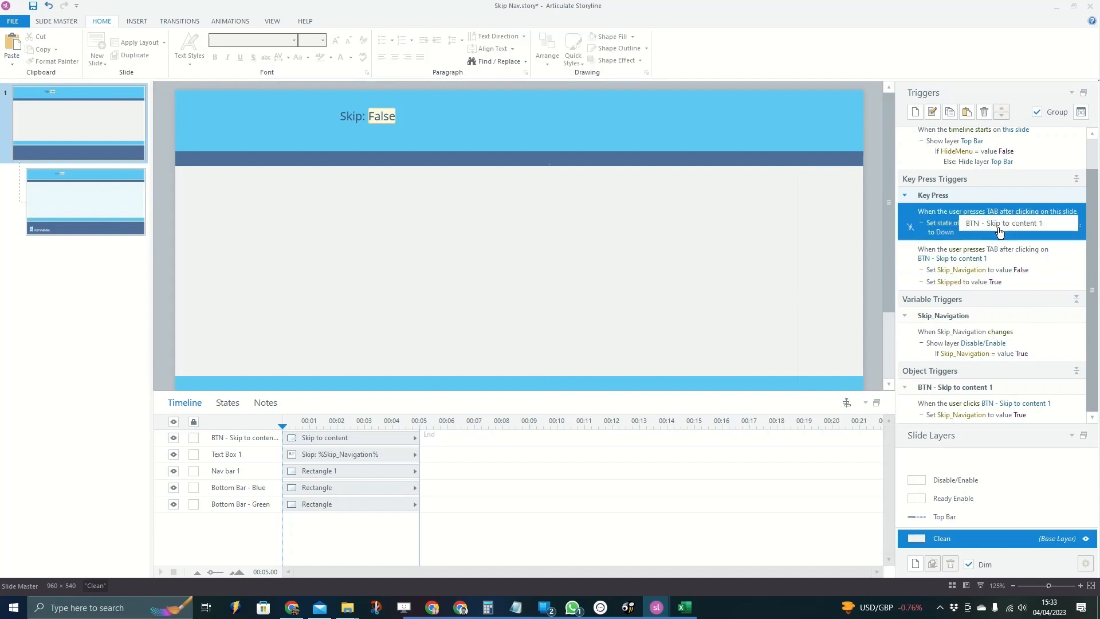
left_click(957, 237)
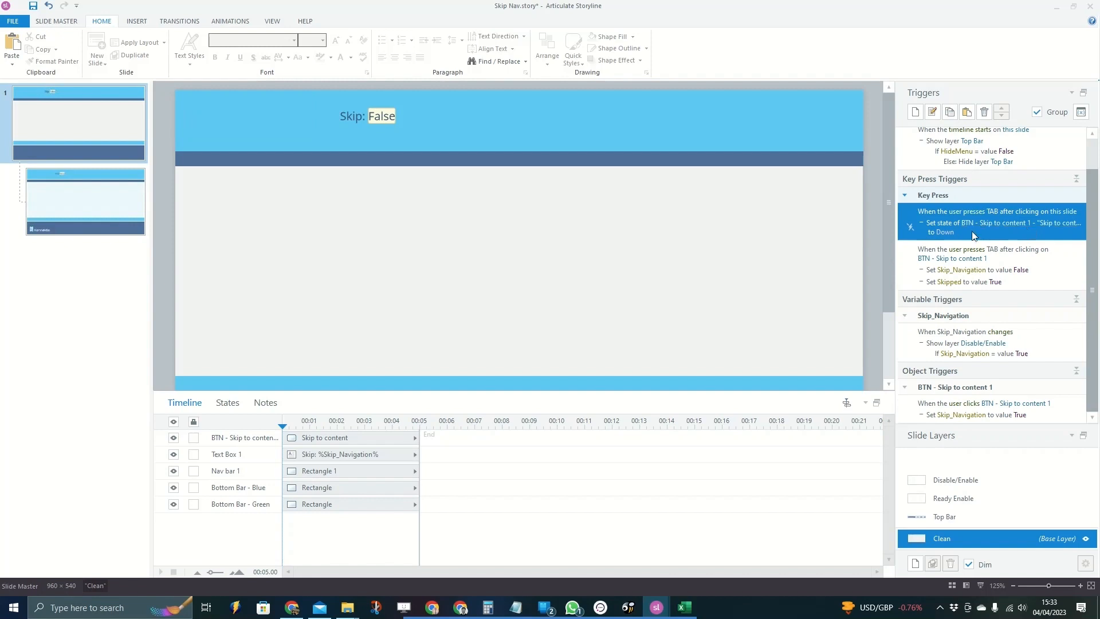
double_click(954, 236)
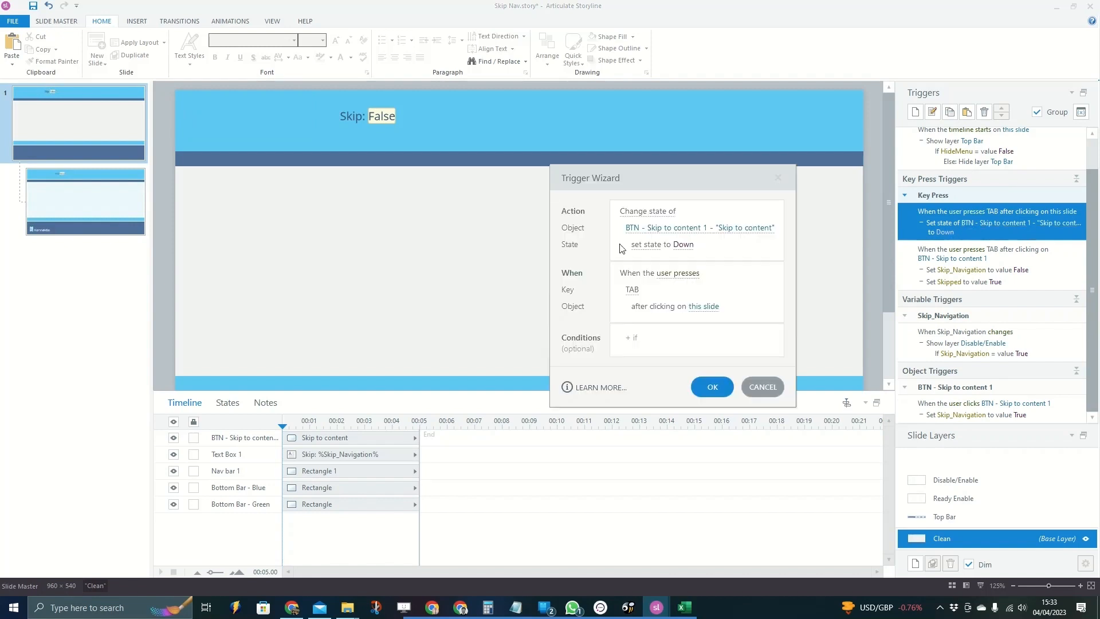
left_click(666, 339)
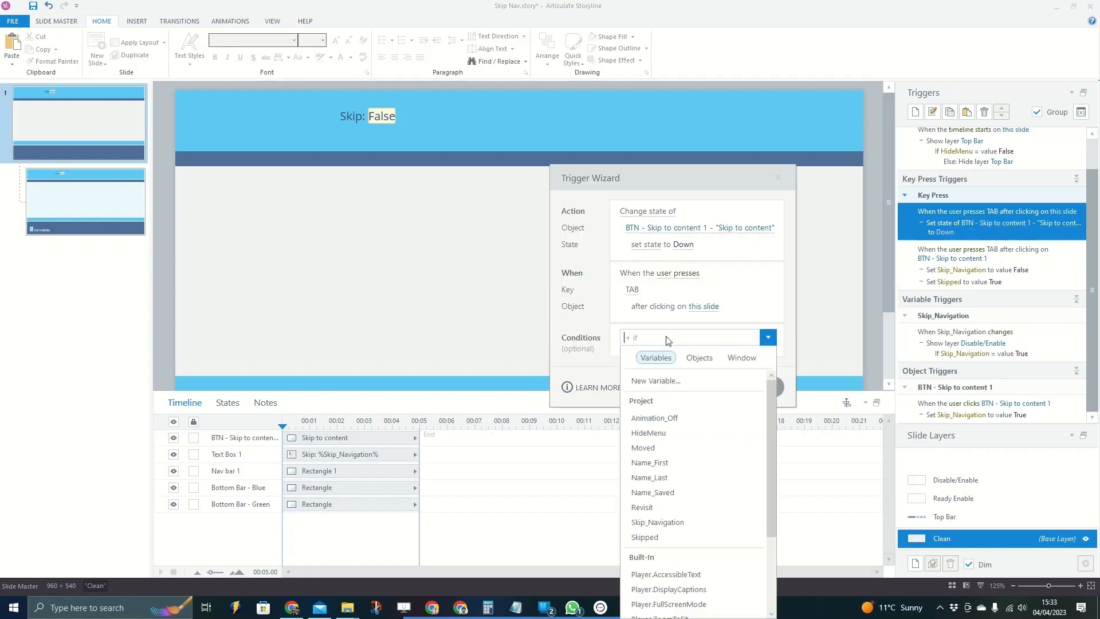
left_click(659, 536)
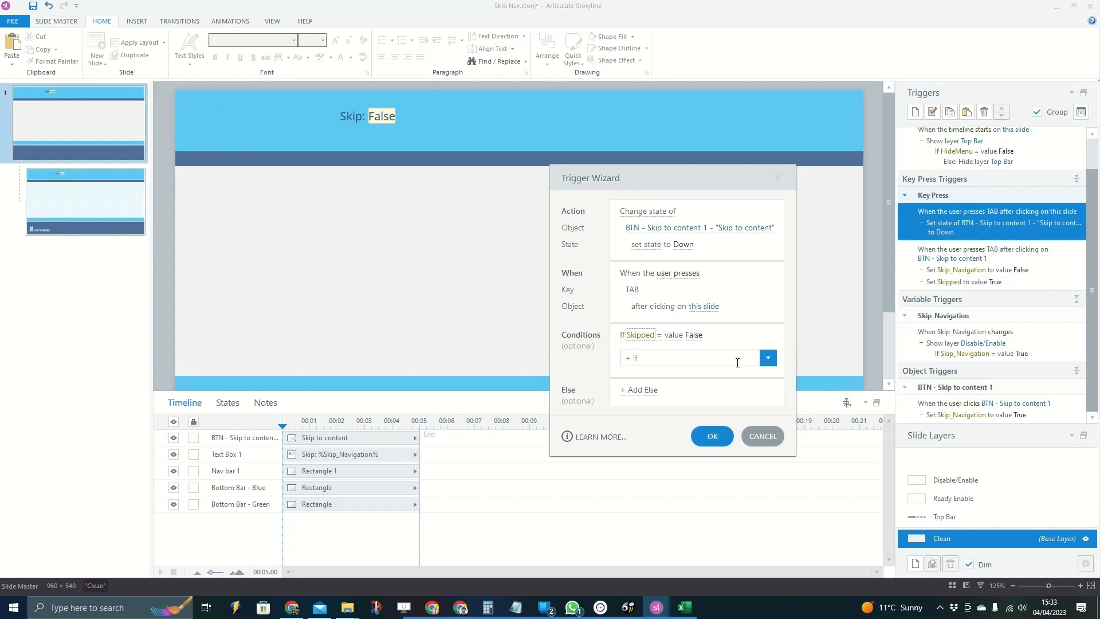
left_click(713, 436)
scroll(987, 303, "down", 1)
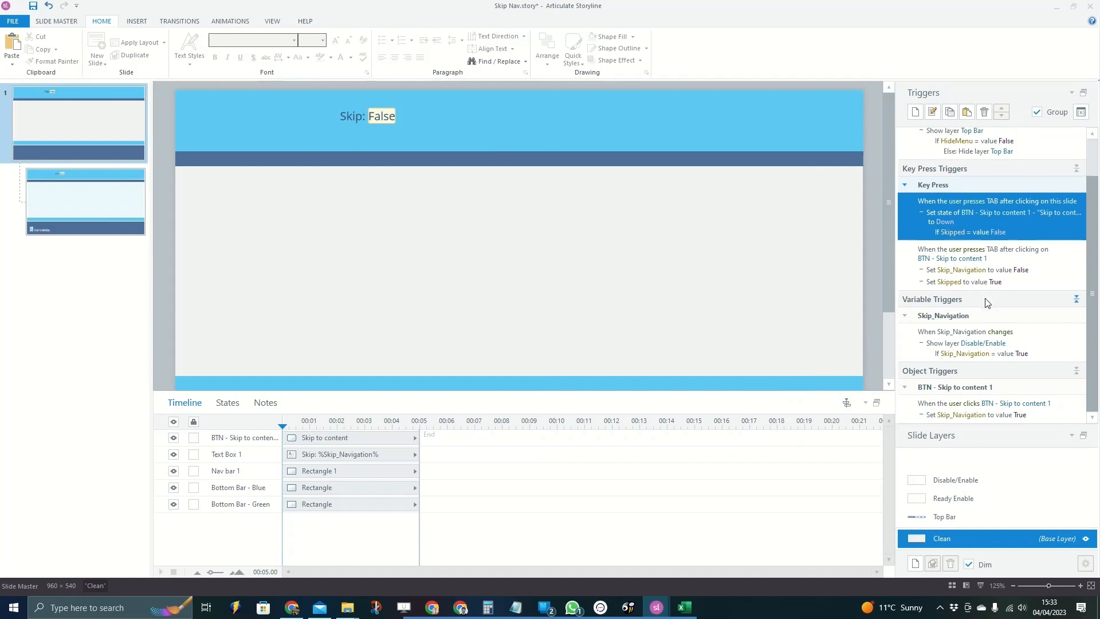
Start a new Ready Enable layer trigger that changes the state of BTN - Skip to content 1 to Normal
left_click(971, 486)
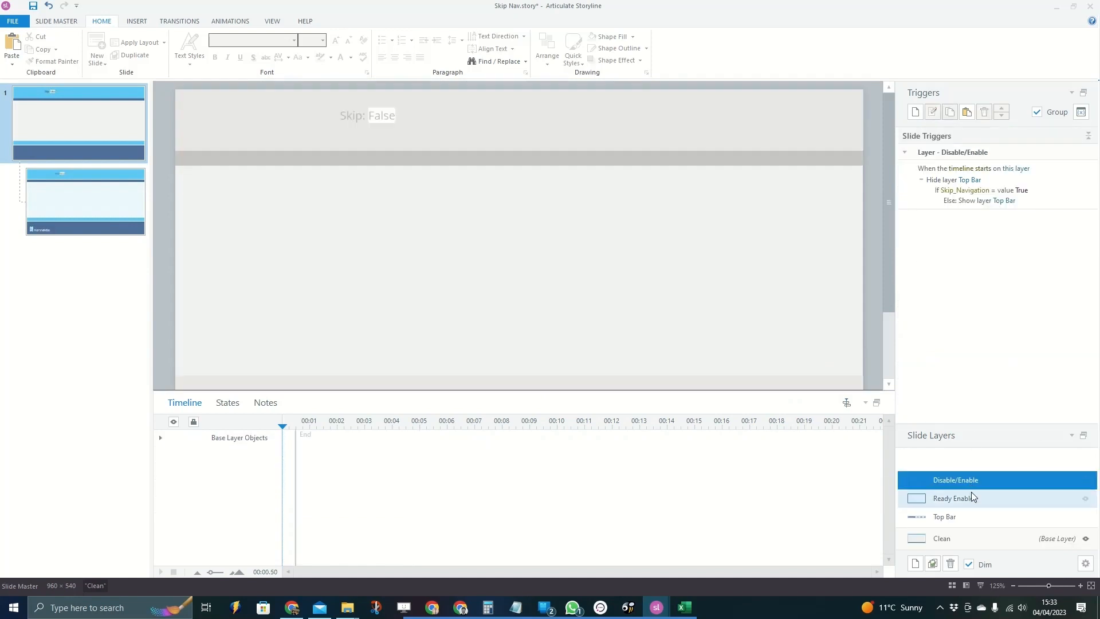
left_click(972, 495)
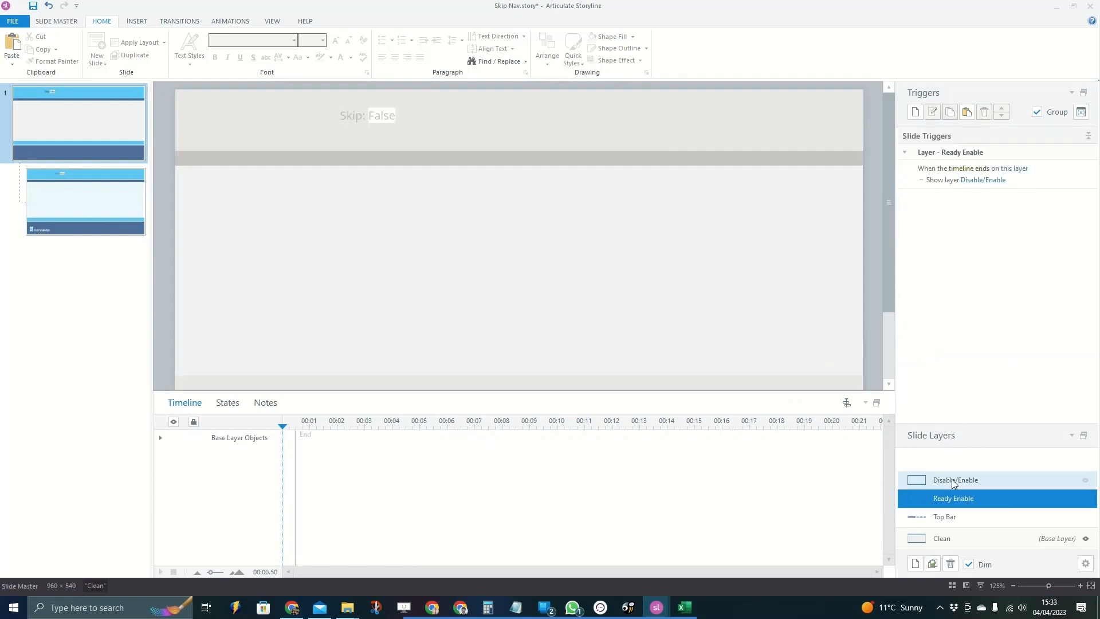
left_click(914, 112)
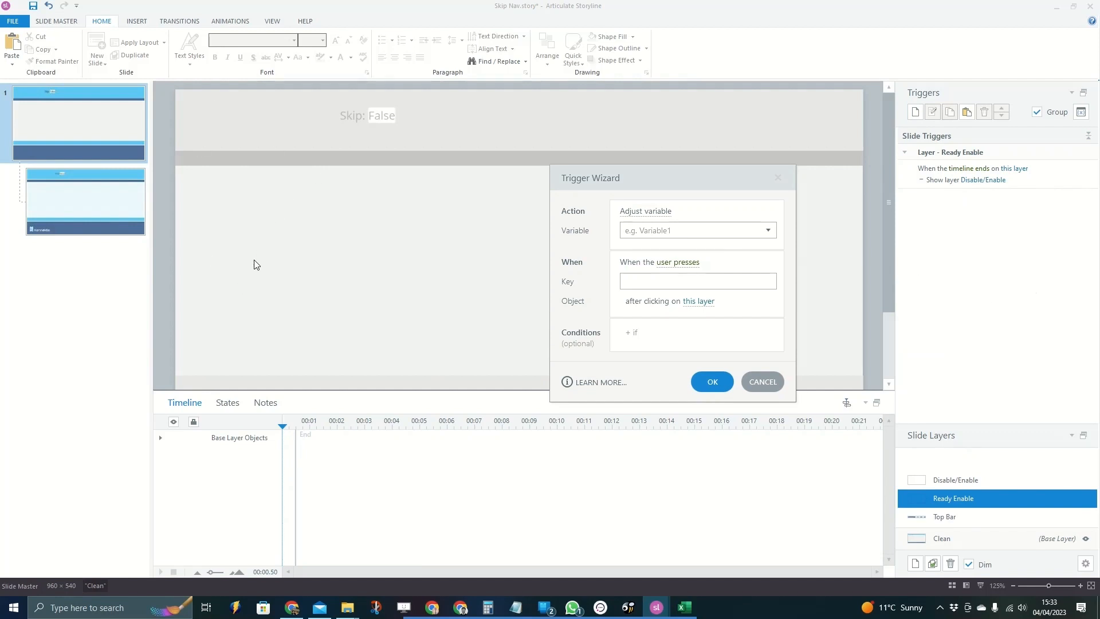
left_click(650, 212)
left_click(648, 212)
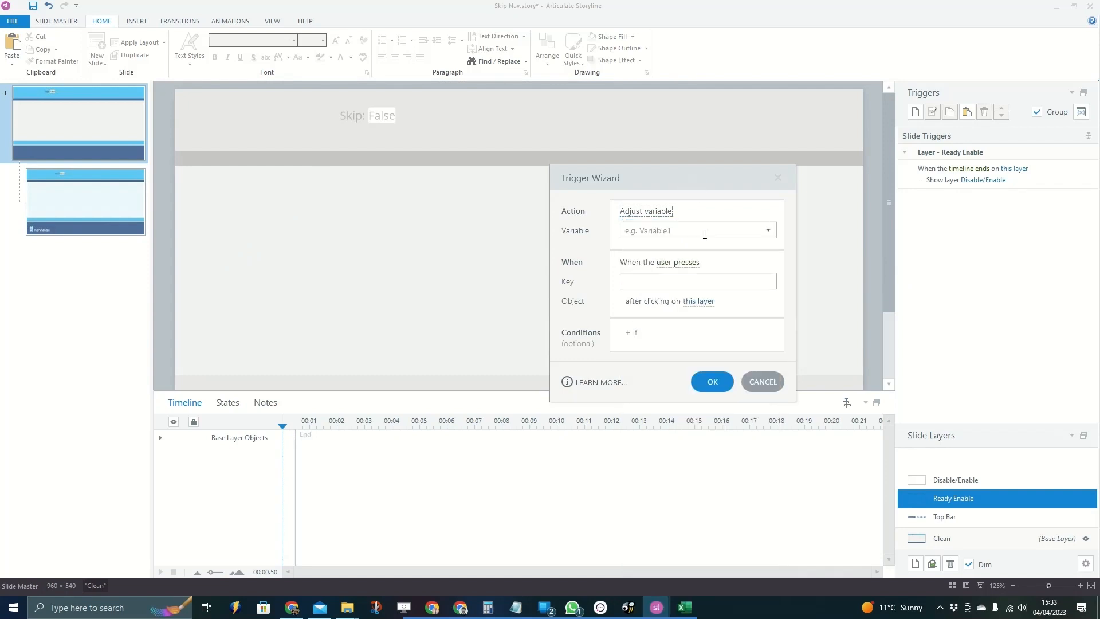
left_click(647, 212)
left_click(654, 256)
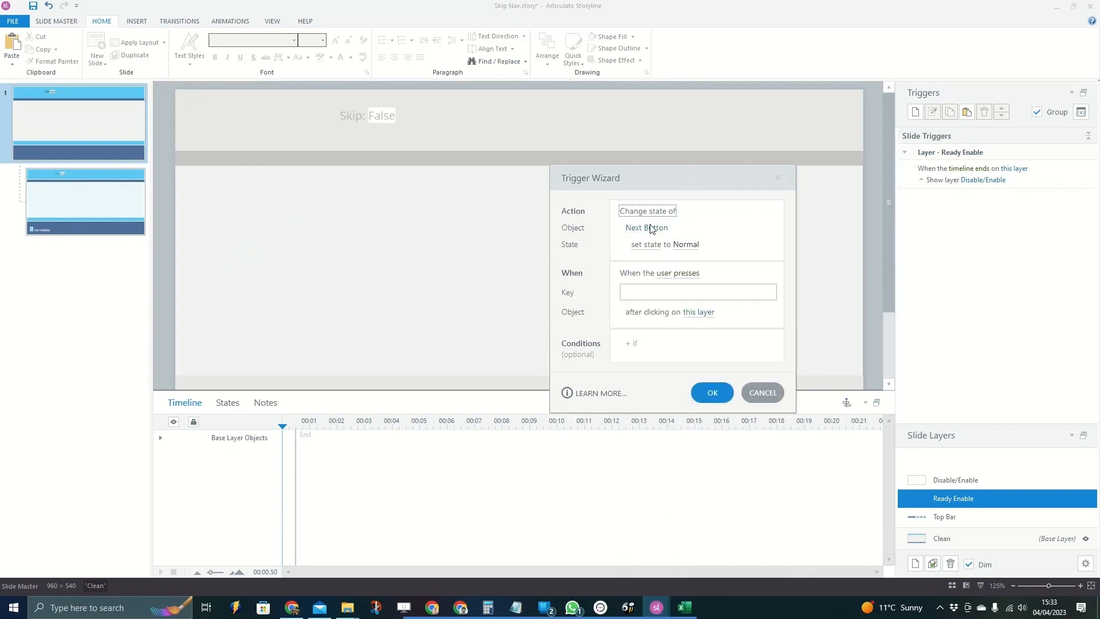
left_click(651, 228)
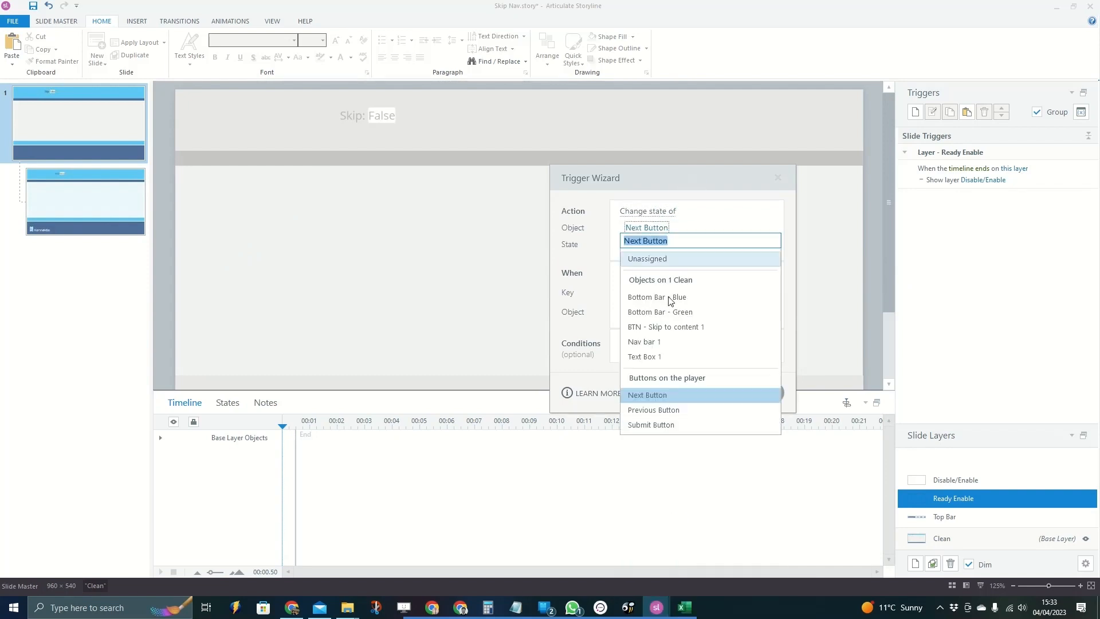
left_click(679, 327)
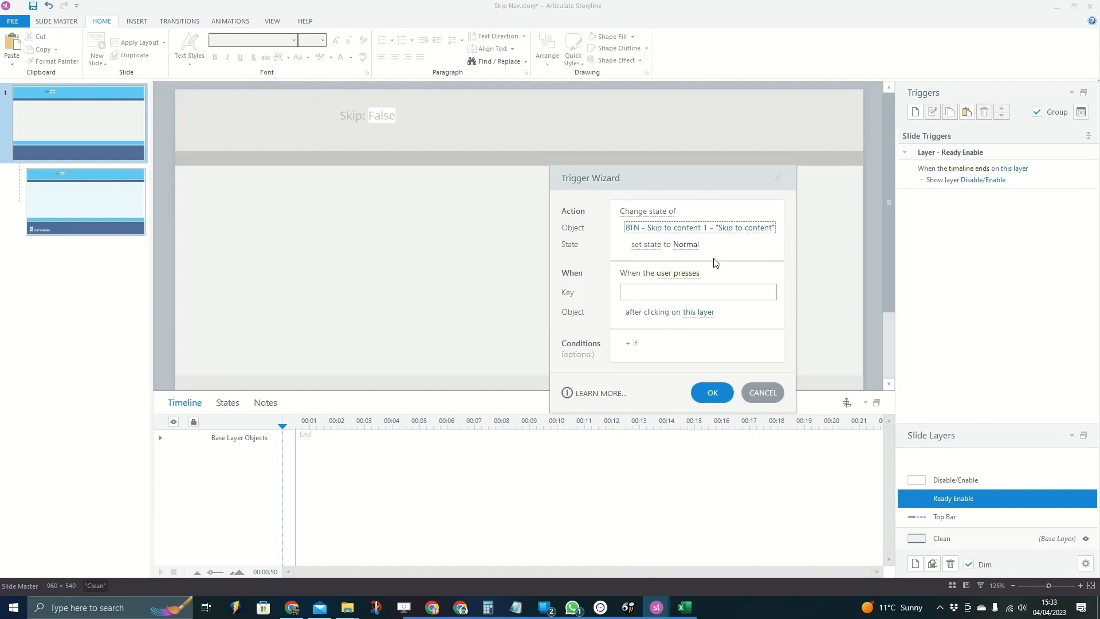
Make the button state trigger fire when the Ready Enable layer's timeline ends, and save it
left_click(686, 279)
scroll(683, 430, "down", 3)
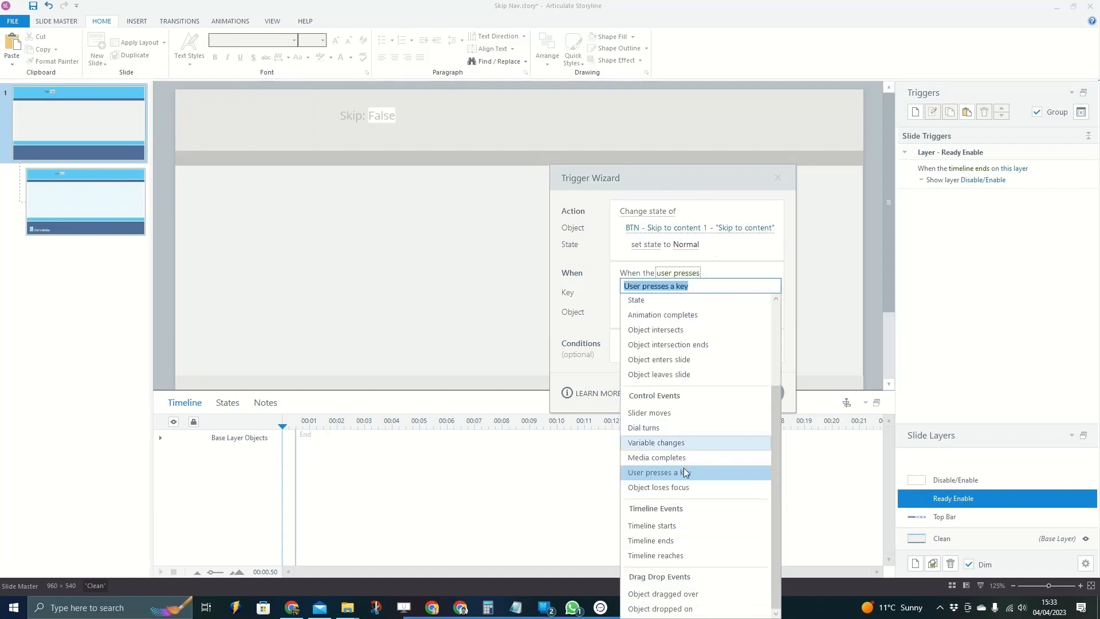
scroll(678, 429, "up", 3)
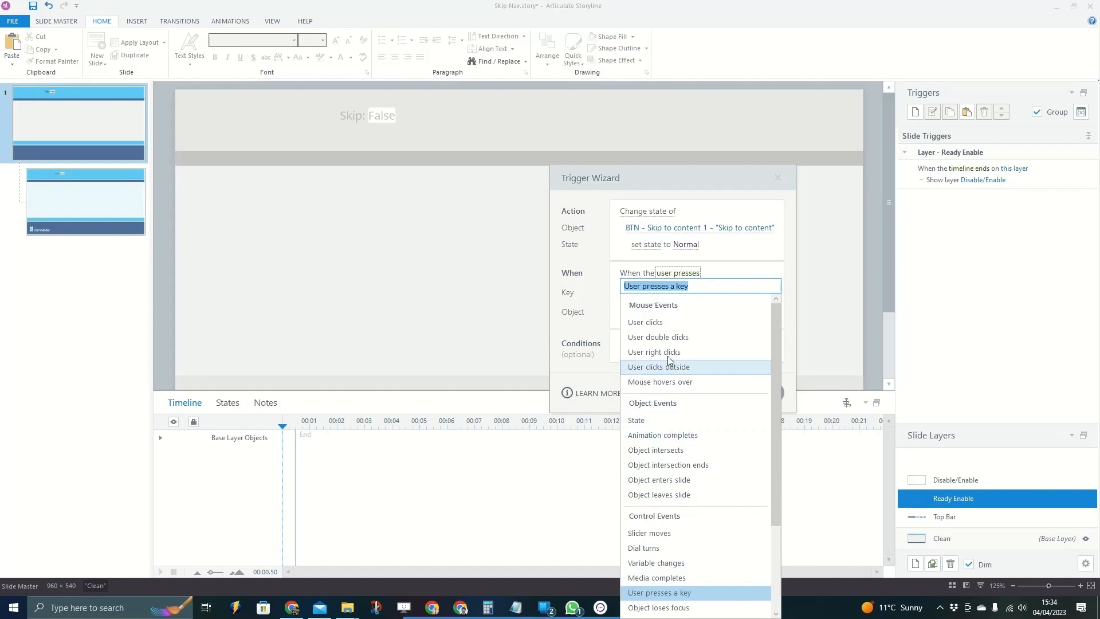
scroll(669, 360, "down", 3)
left_click(677, 542)
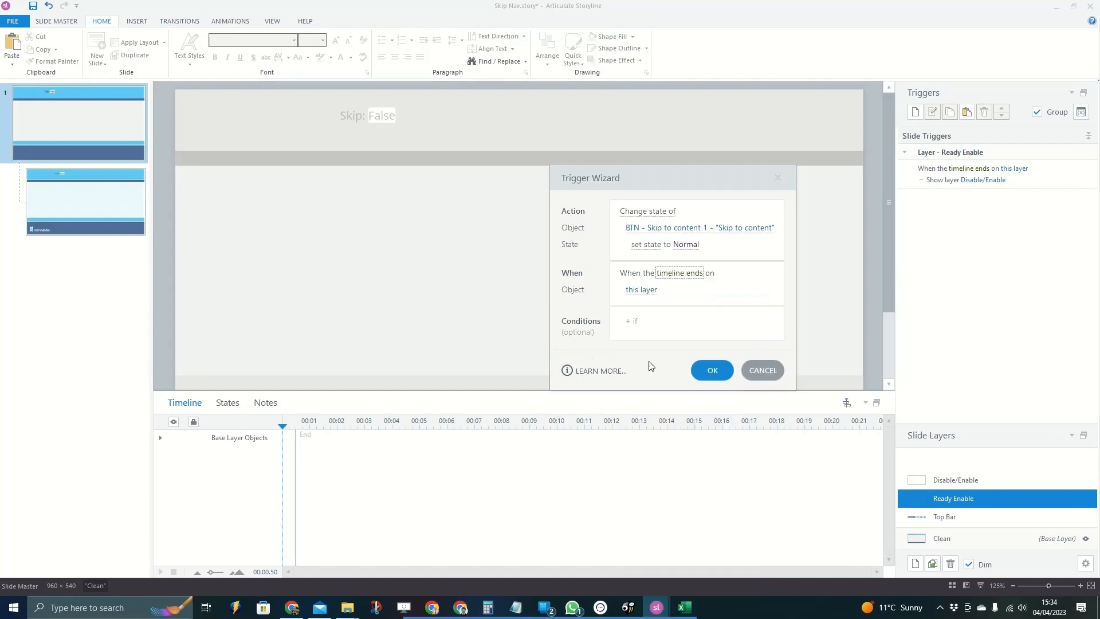
left_click(712, 370)
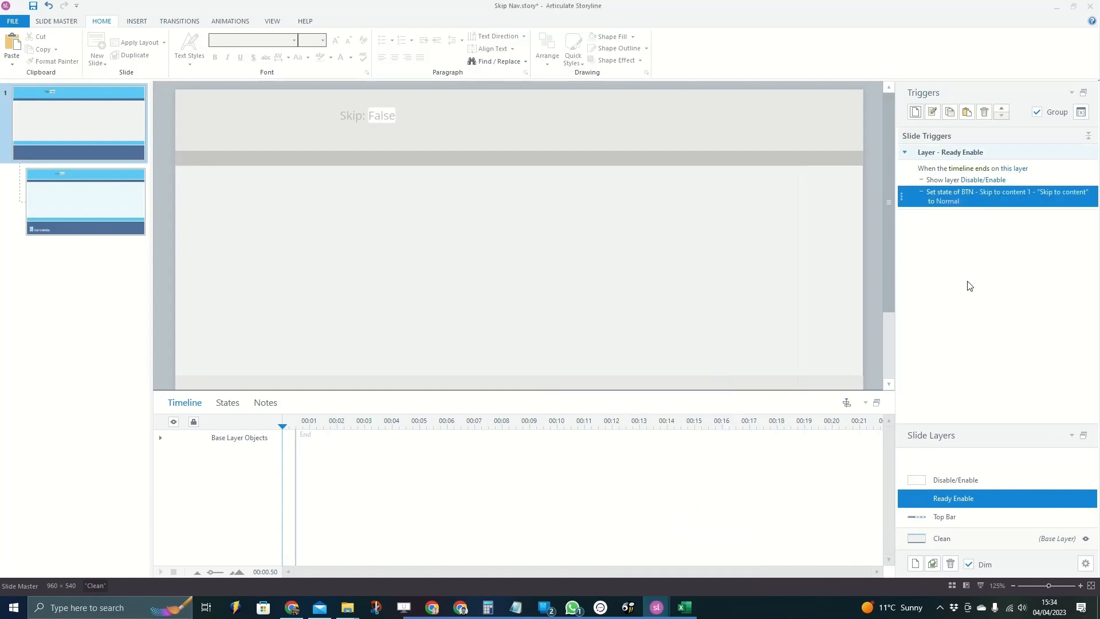
Return to the master's base layer and switch from the slide master to the normal slide view
left_click(997, 541)
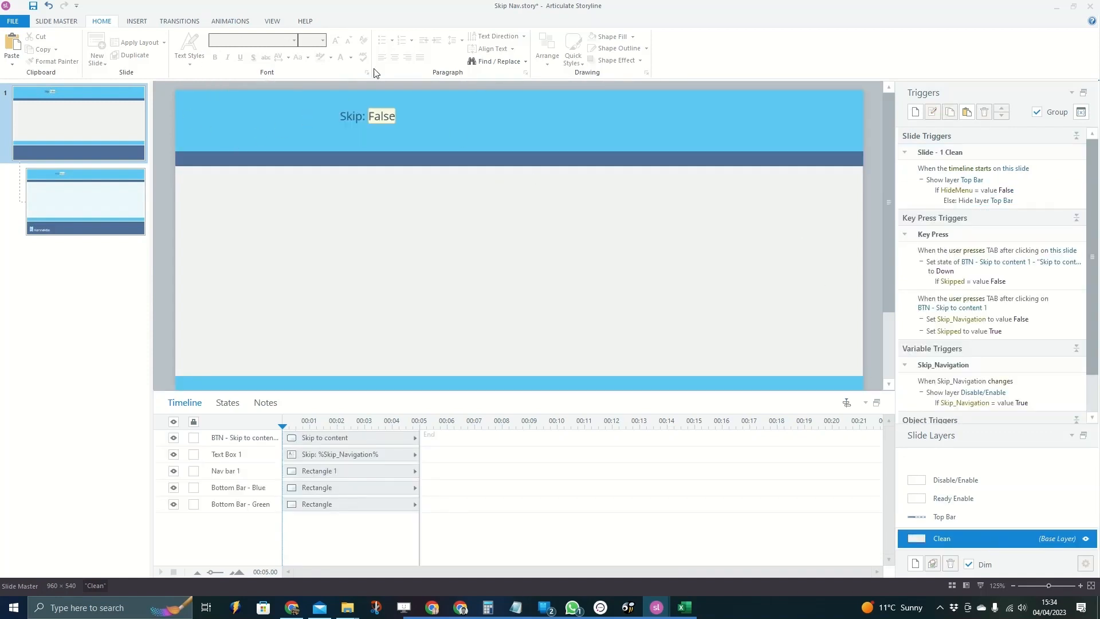
left_click(272, 21)
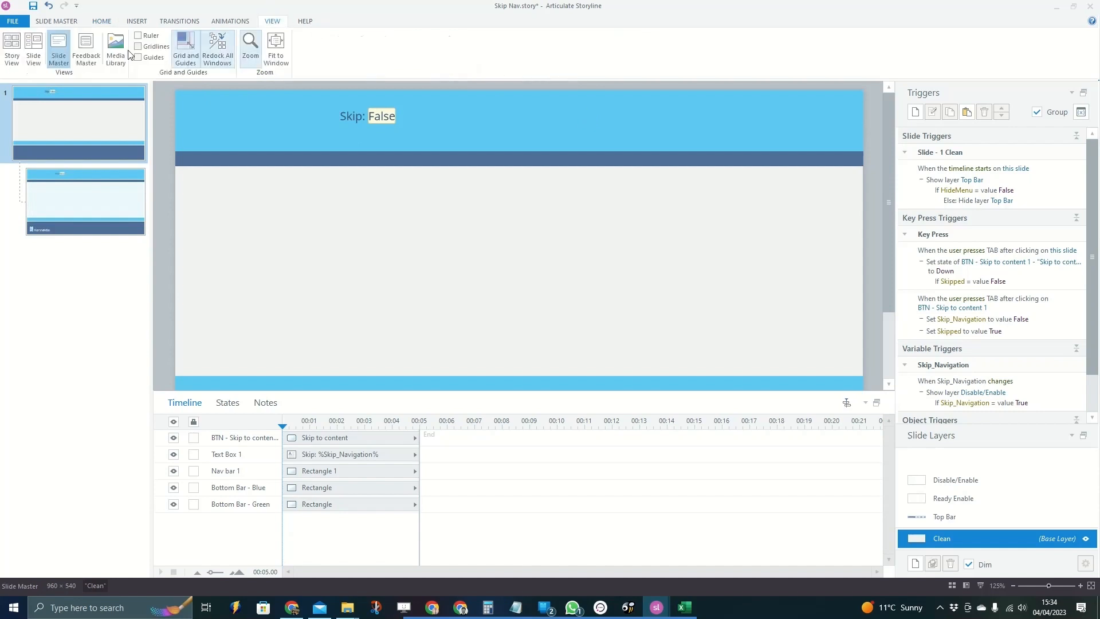
left_click(34, 48)
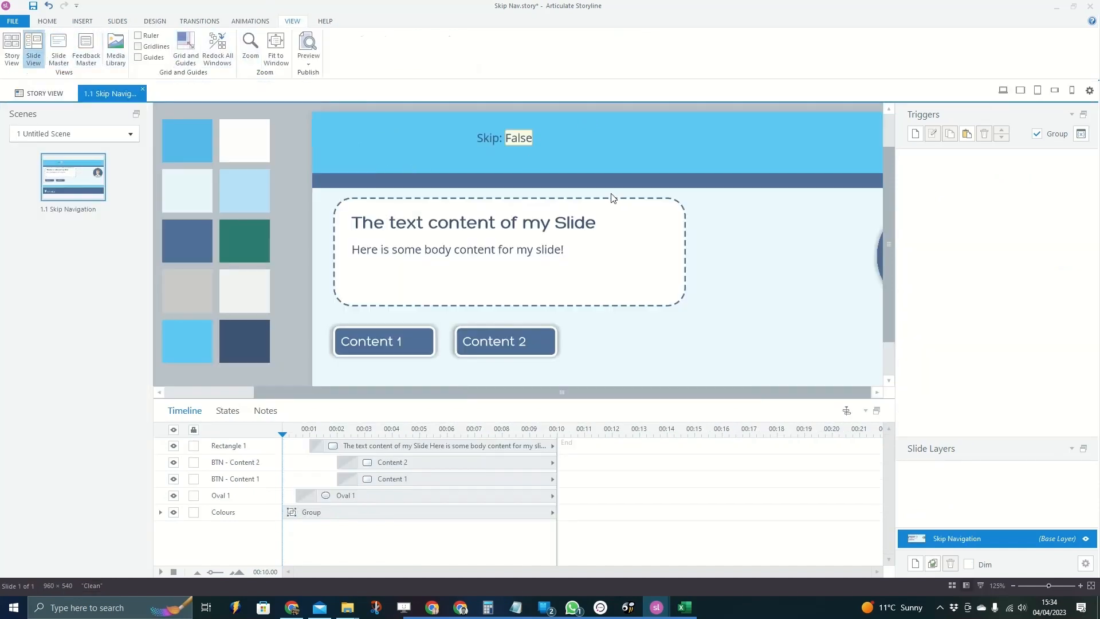
Preview this slide and test moving keyboard focus forward and backward through the top navigation
left_click(312, 63)
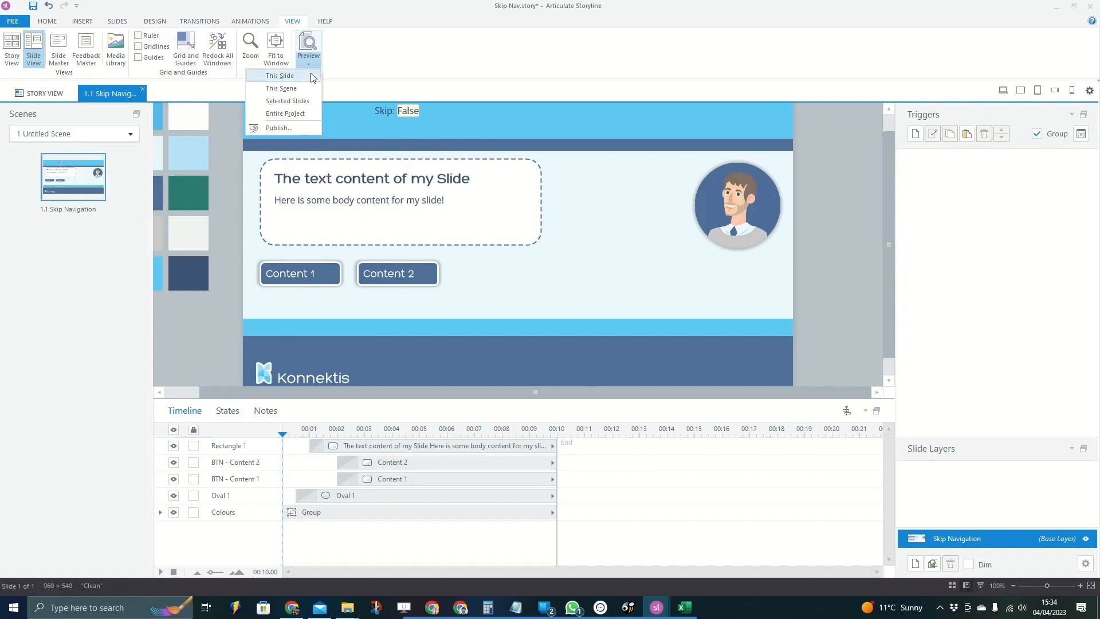
left_click(304, 77)
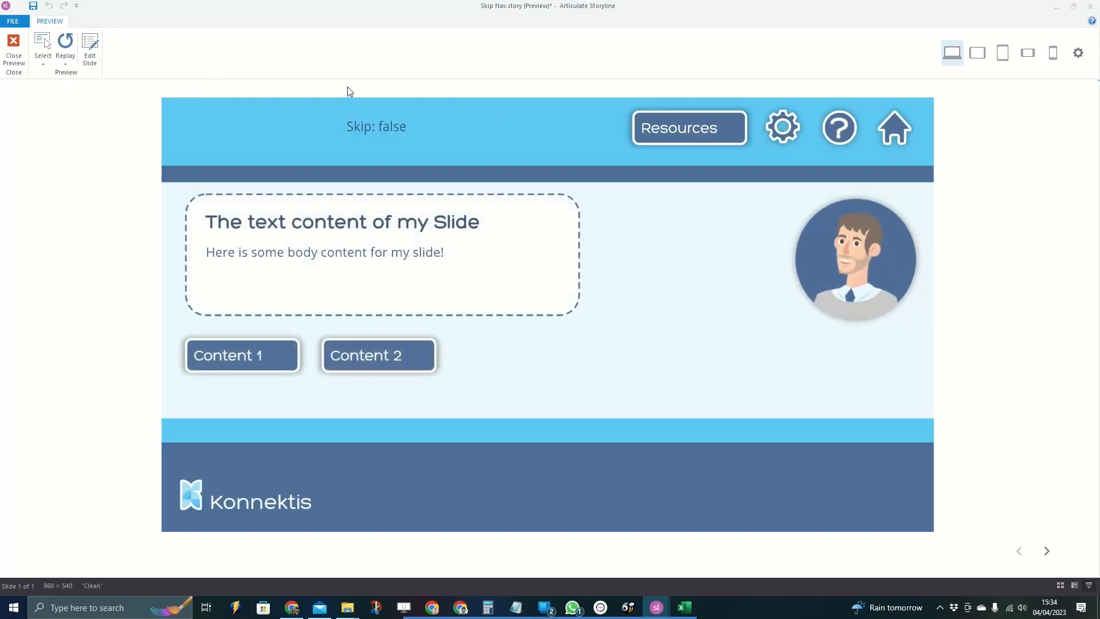
key("Tab")
key("Tab")
key("Tab")
key("shift+Tab")
key("shift+Tab")
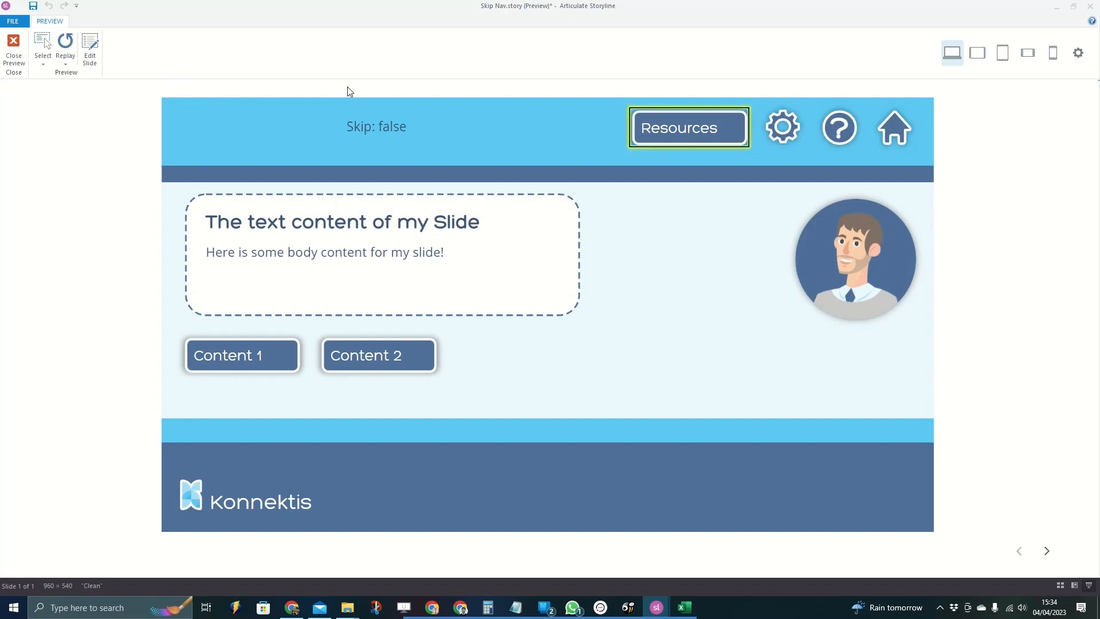
key("shift+Tab")
key("Tab")
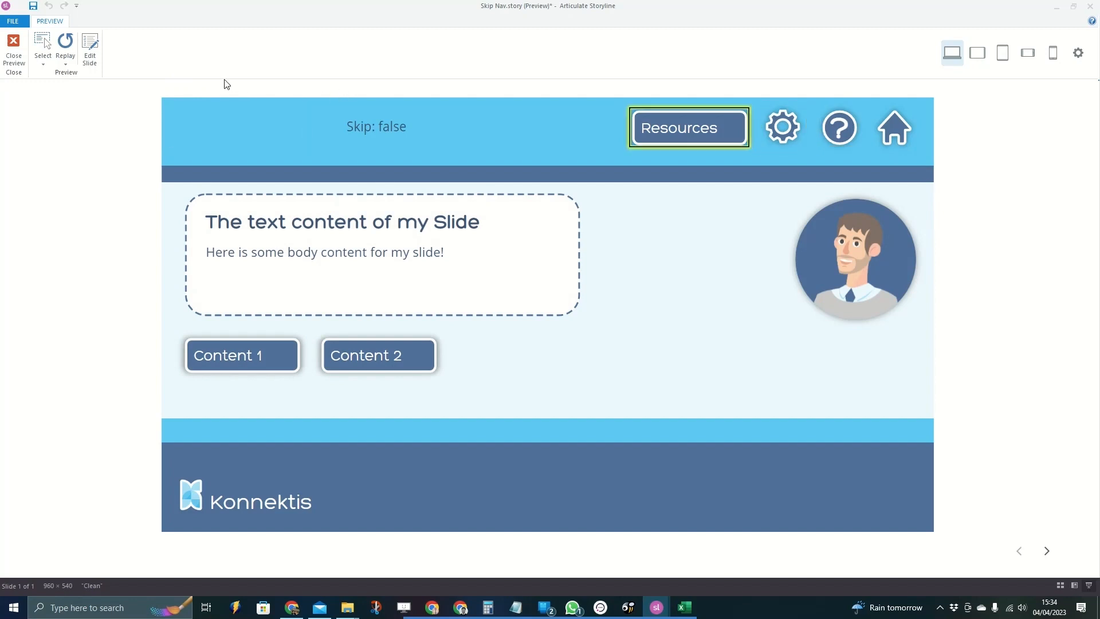
Replay the preview and test keyboard focus forward to Content 1 and back without activating the Skip to content button
left_click(63, 46)
key("Tab")
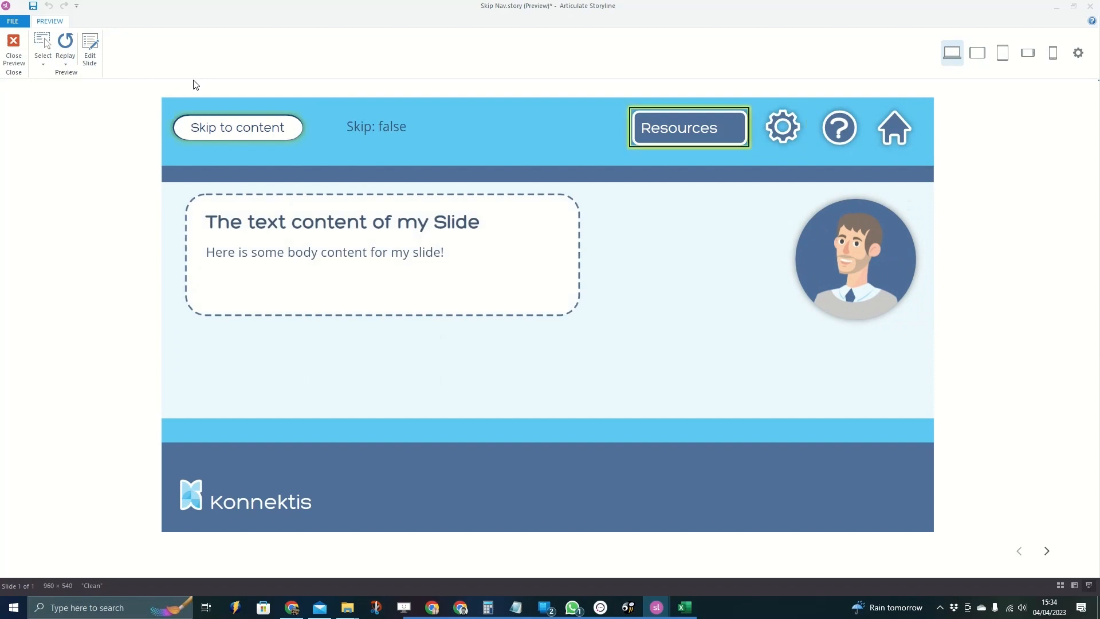
left_click(67, 47)
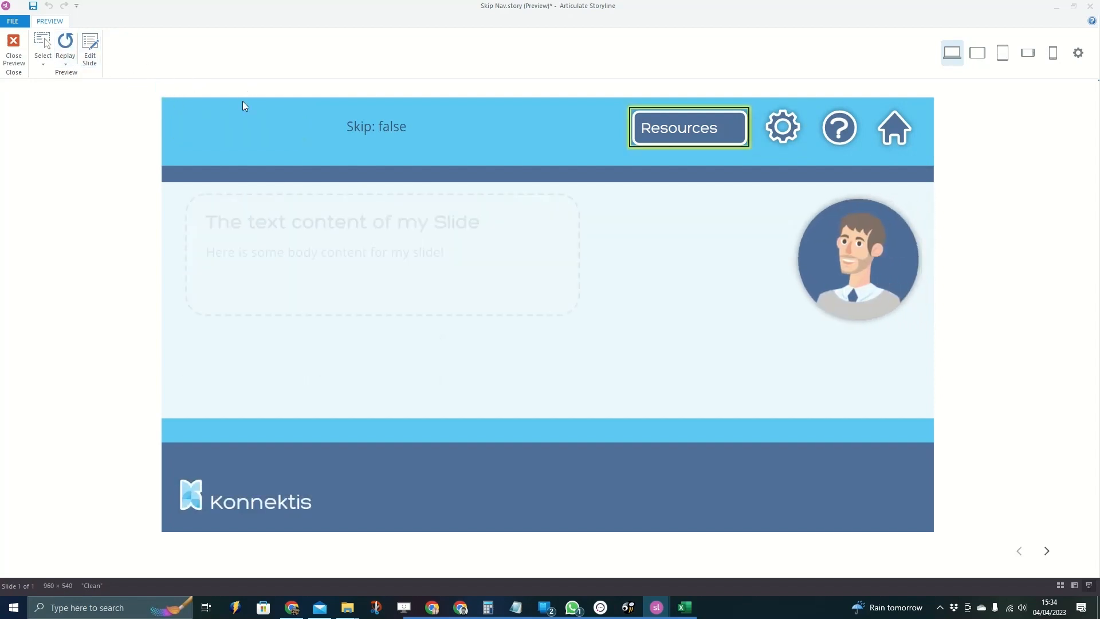
key("Tab")
key("Tab")
key("Tab")
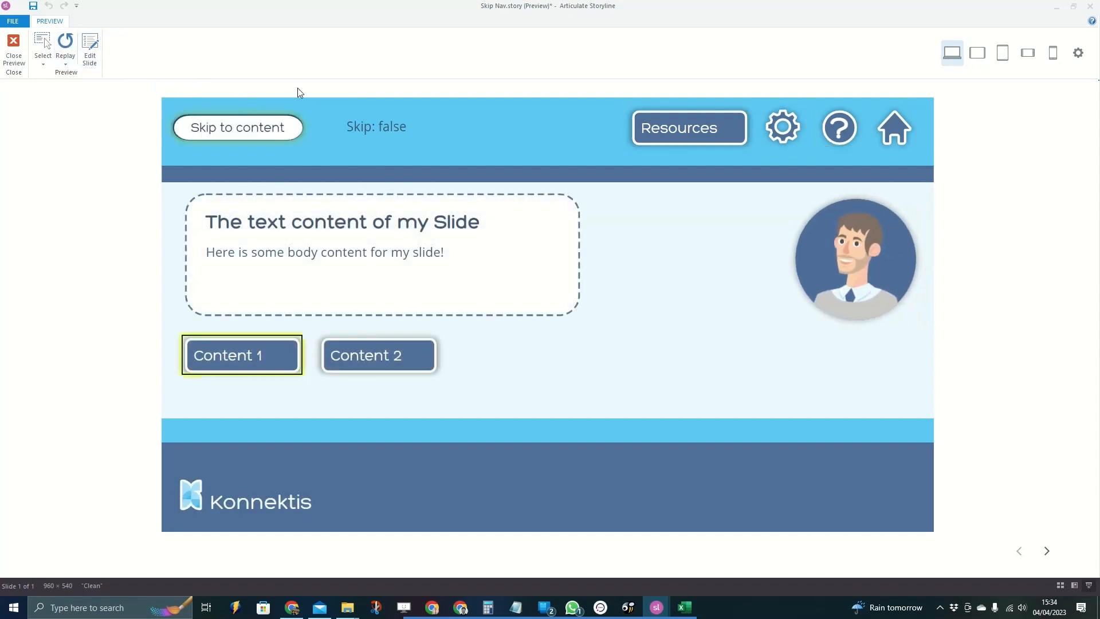
key("shift+Tab")
key("shift+Tab")
key("shift+Tab")
key("shift+Tab")
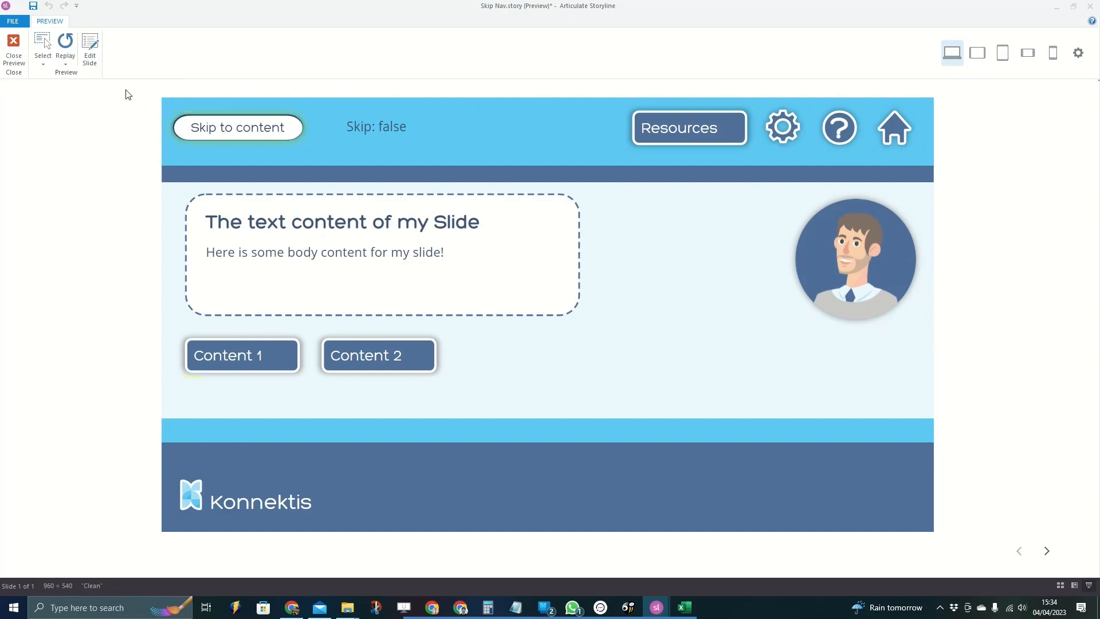
Replay the preview, activate Skip to content, and test keyboard focus between the Content 1 and Content 2 buttons
left_click(66, 46)
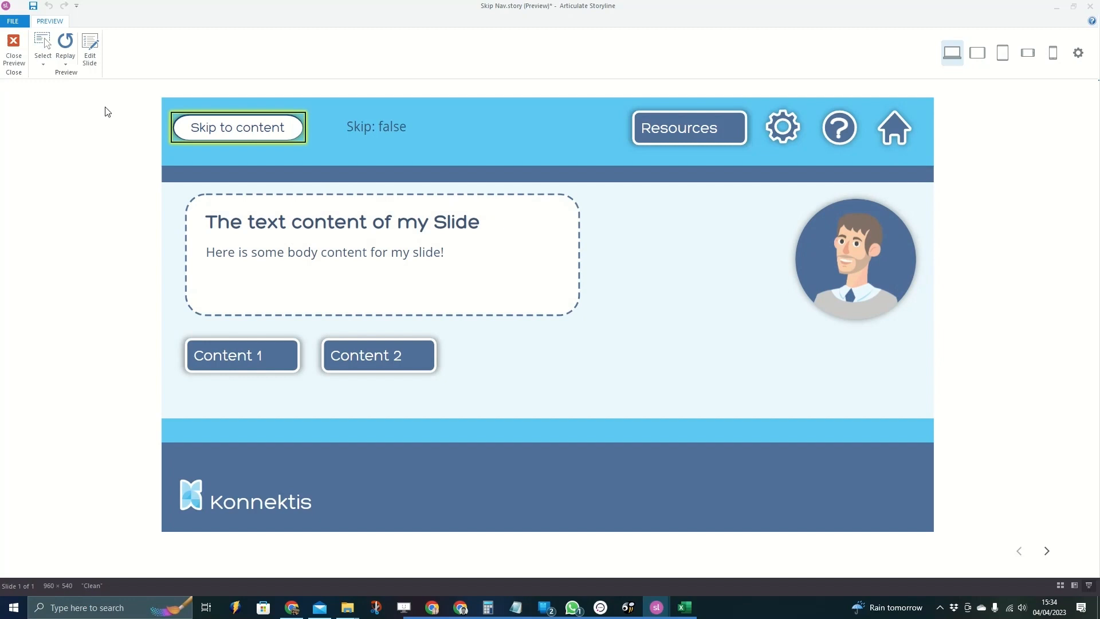
key("Return")
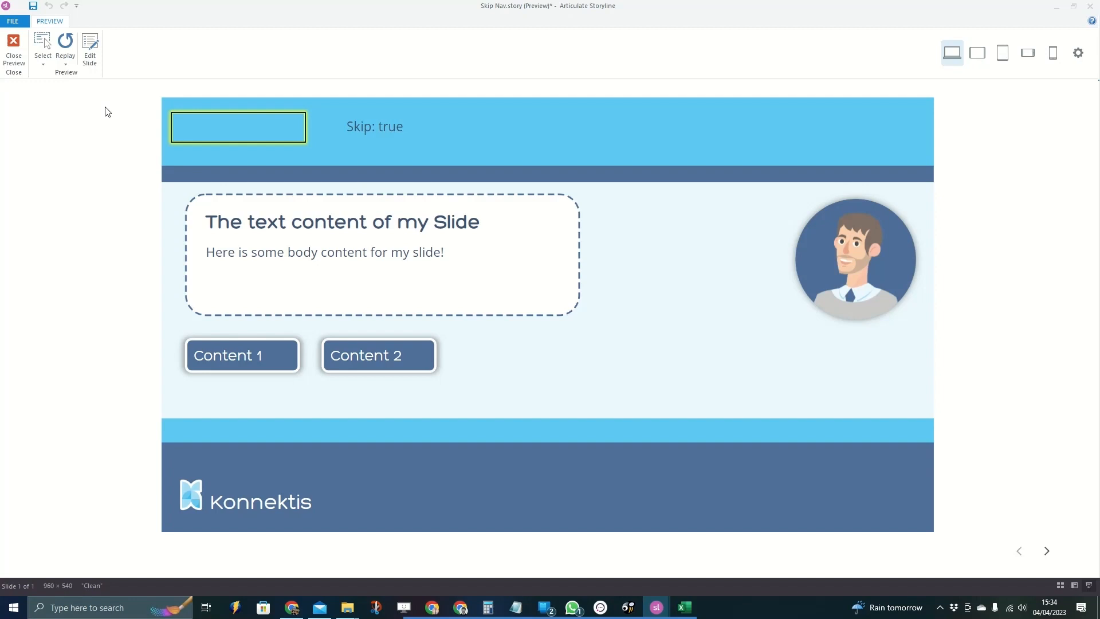
key("Tab")
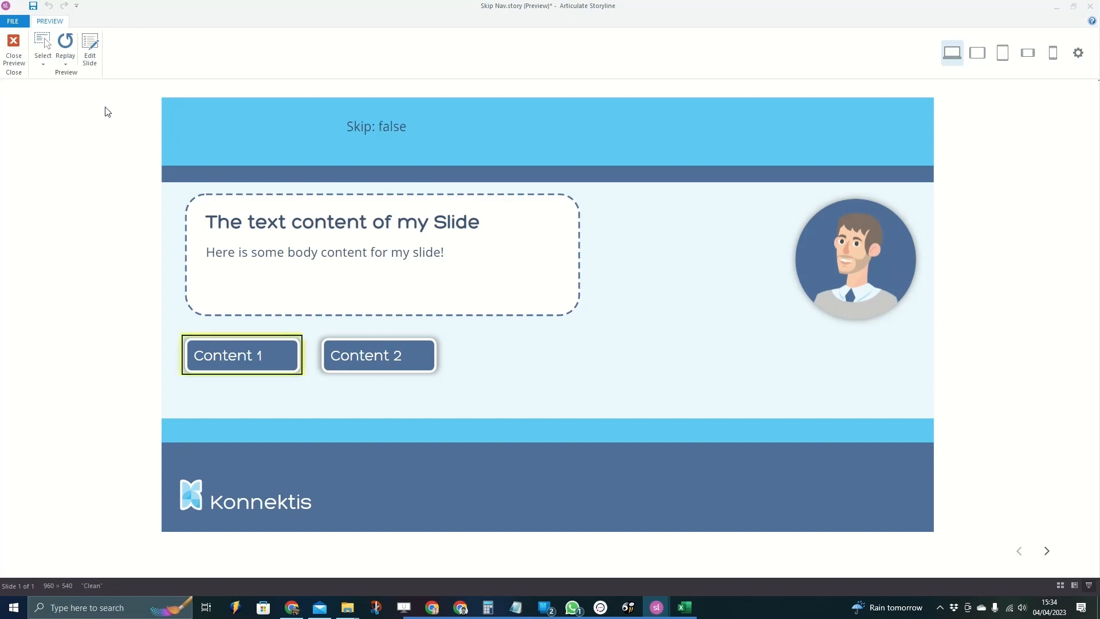
key("Tab")
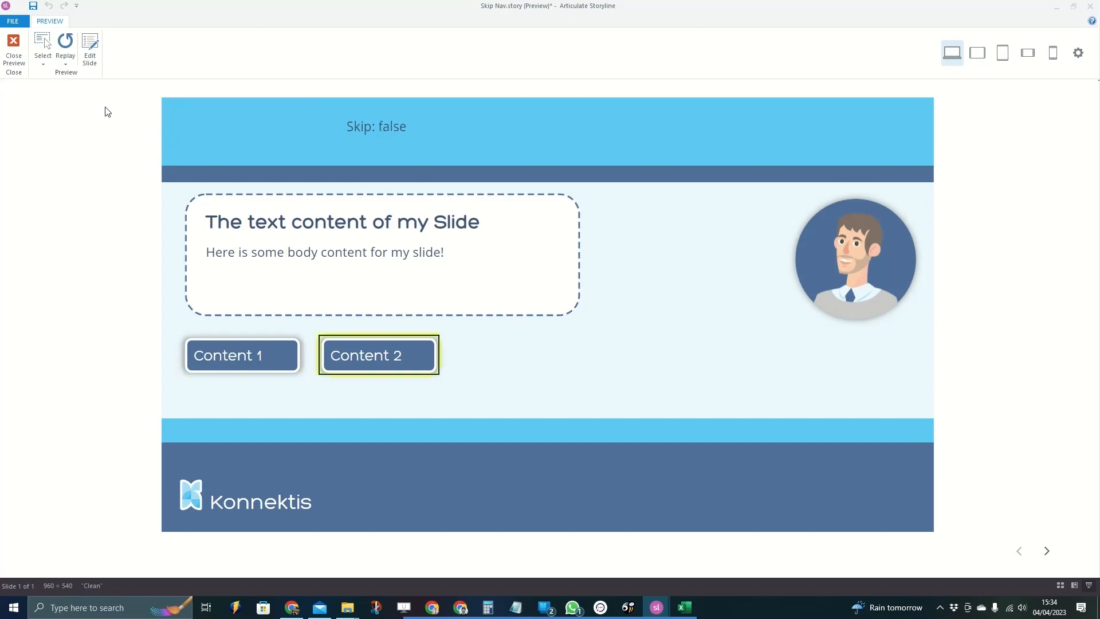
key("shift+Tab")
key("Tab")
key("shift+Tab")
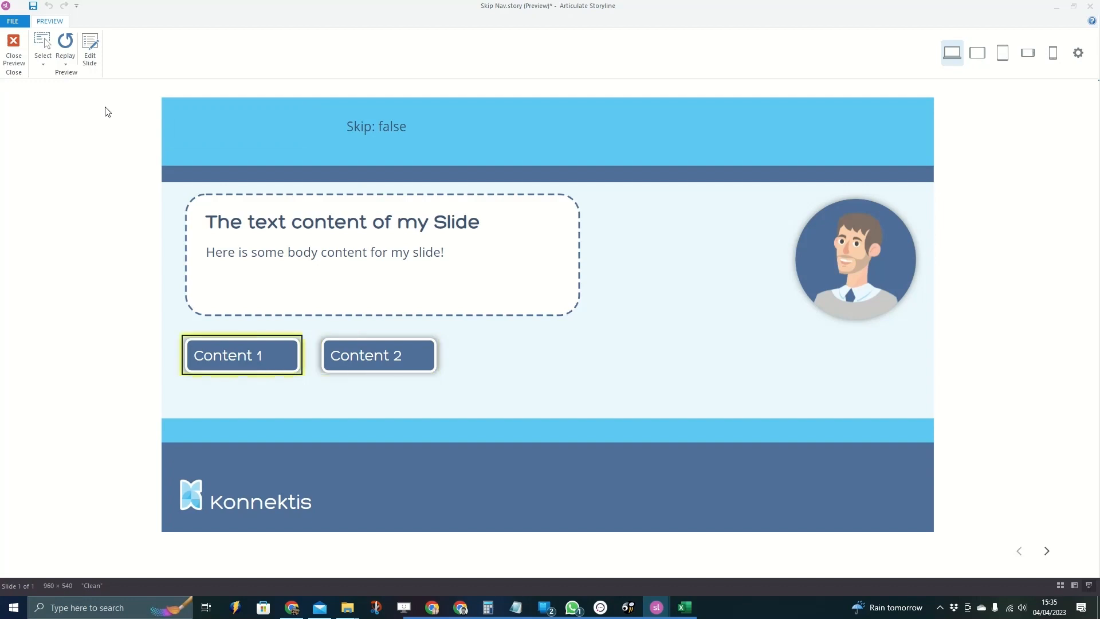
key("Tab")
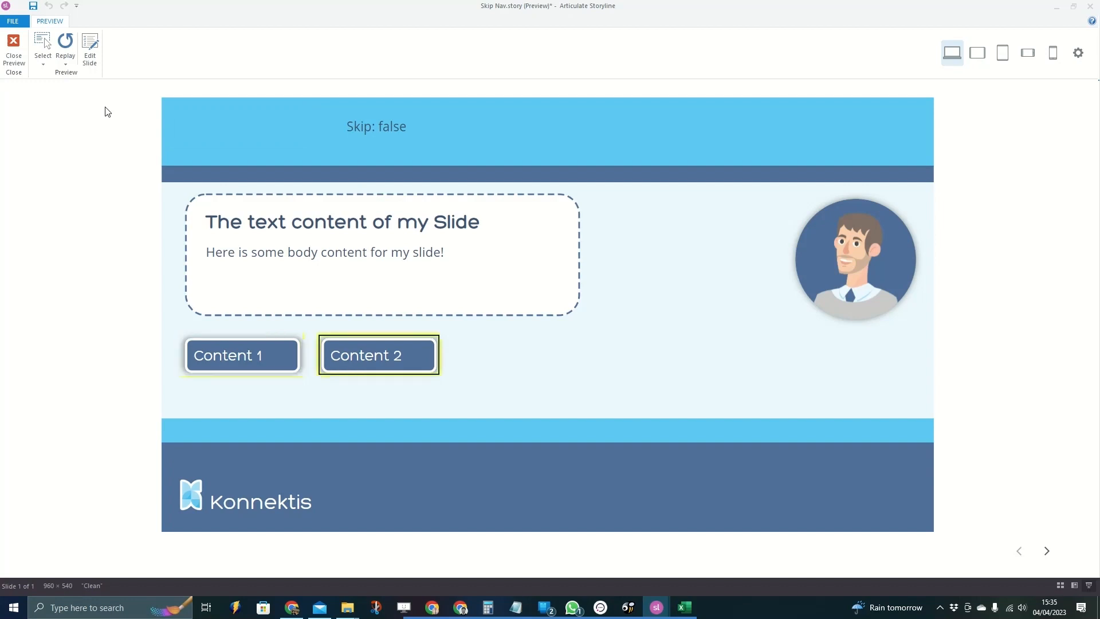
key("Escape")
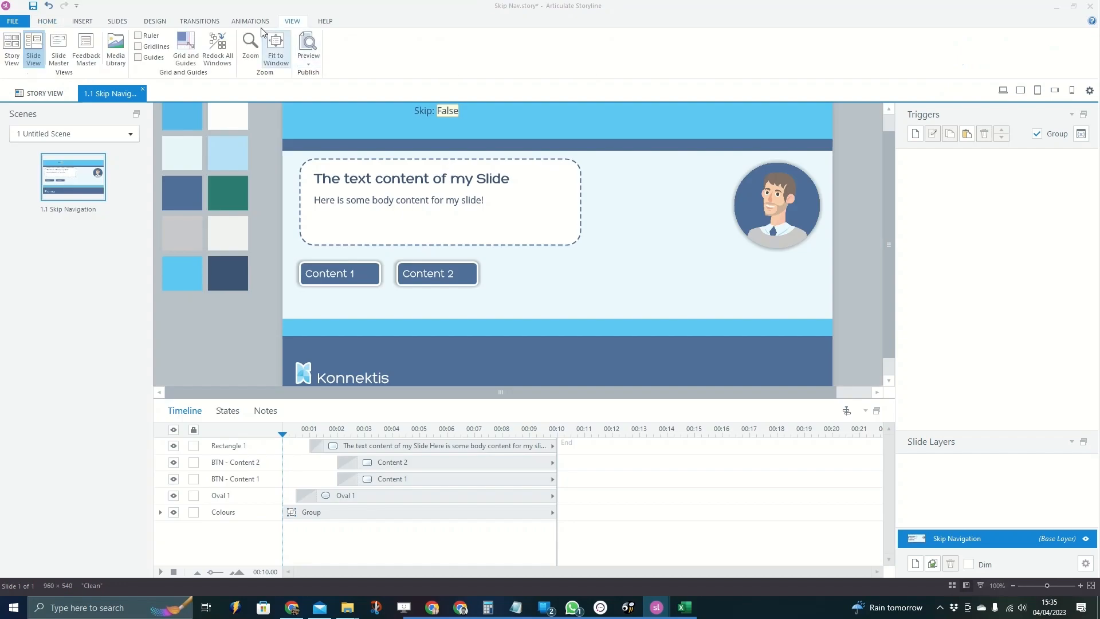
On the Clean slide master's base layer, add an Else action to the Skip_Navigation variable trigger that shows the Ready Enable layer
left_click(59, 46)
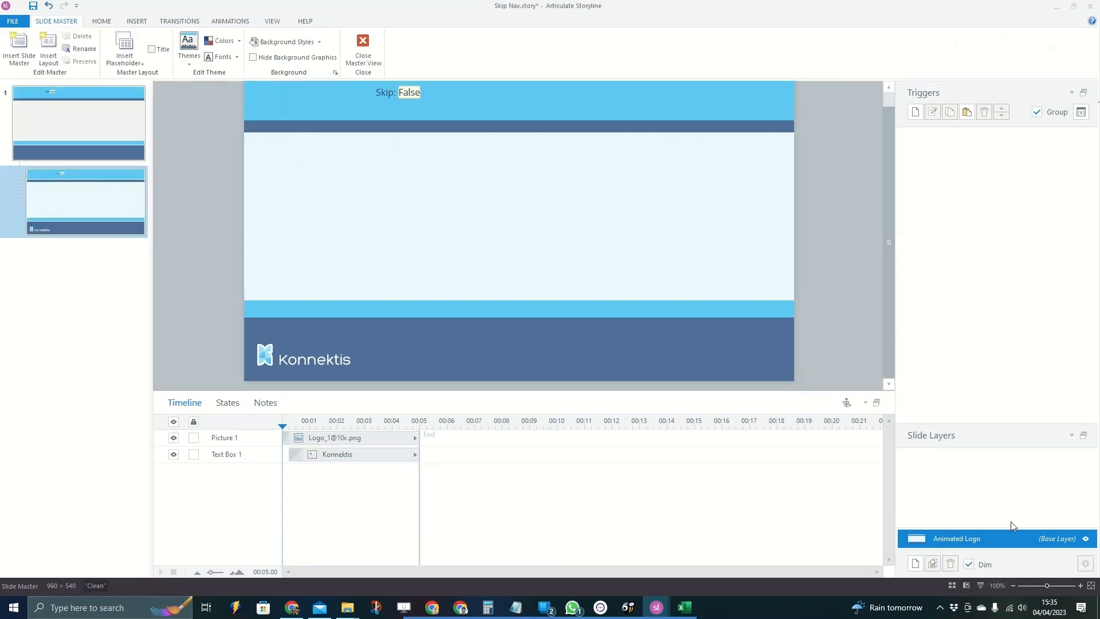
left_click(88, 115)
left_click(985, 502)
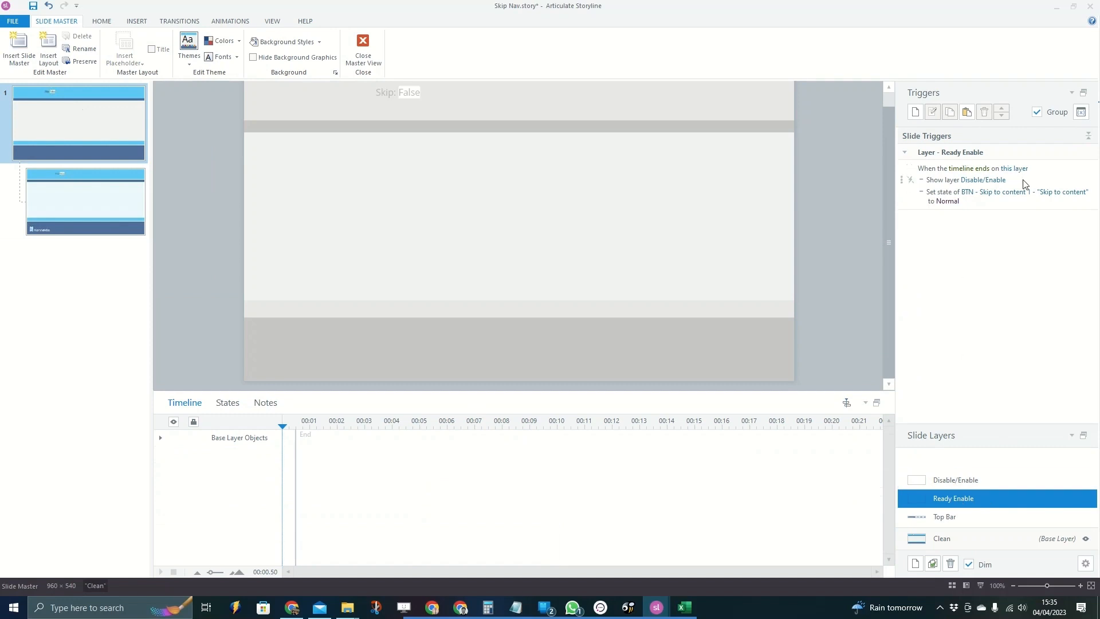
left_click(963, 538)
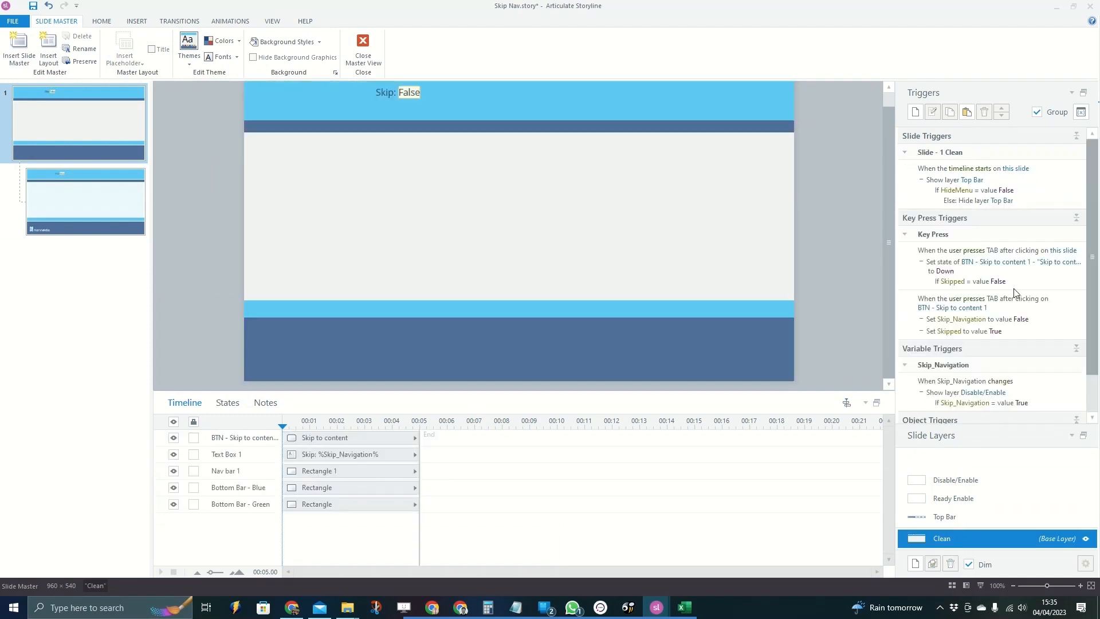
scroll(1042, 314, "down", 1)
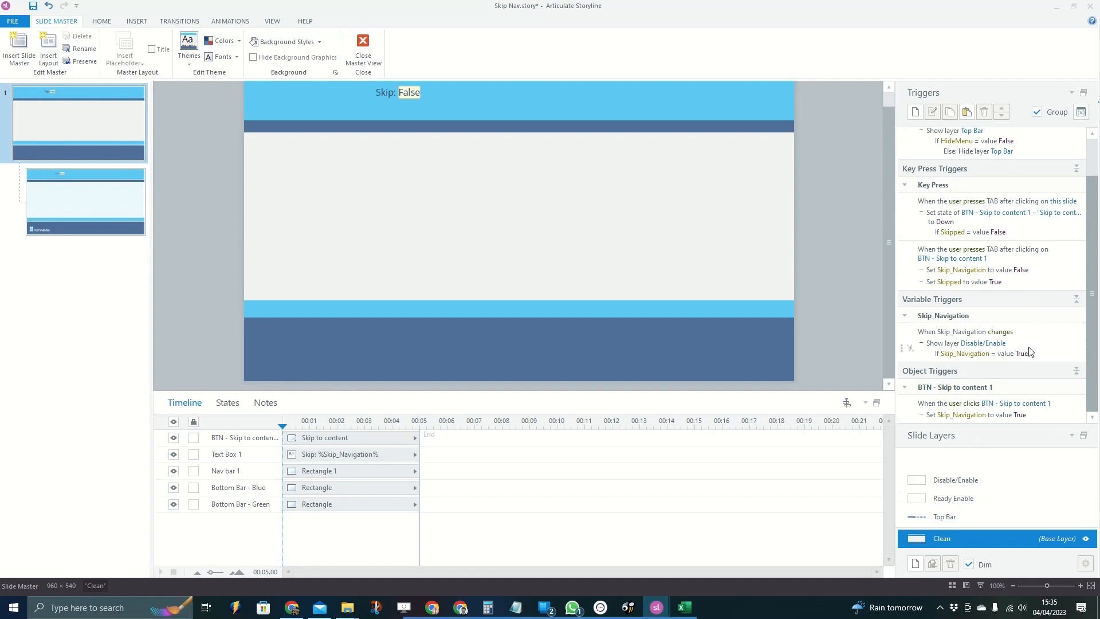
left_click(952, 331)
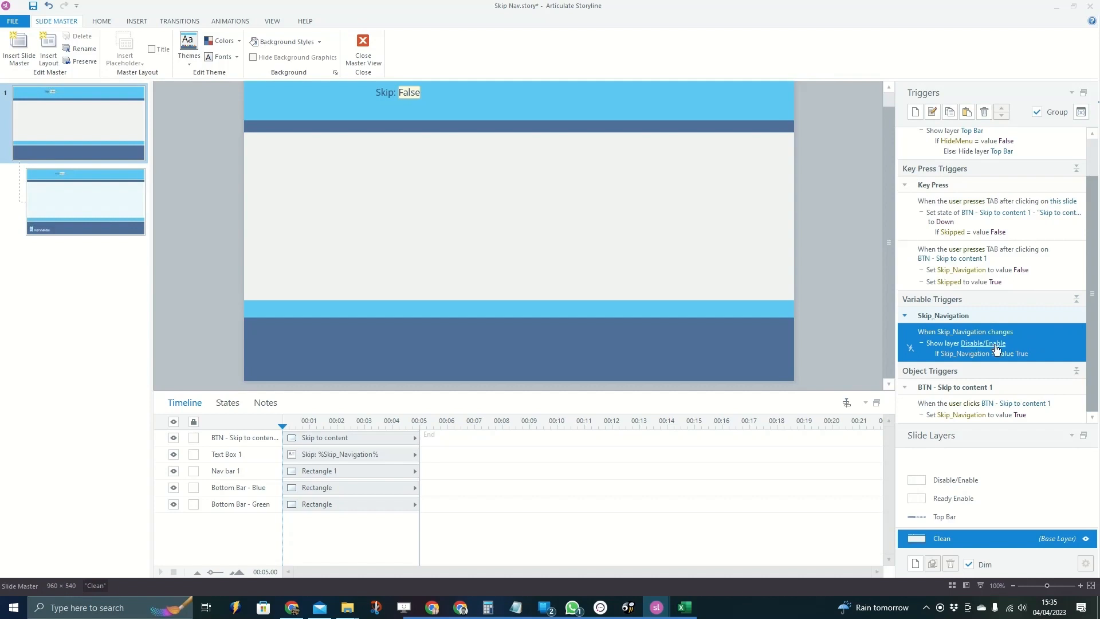
double_click(1038, 341)
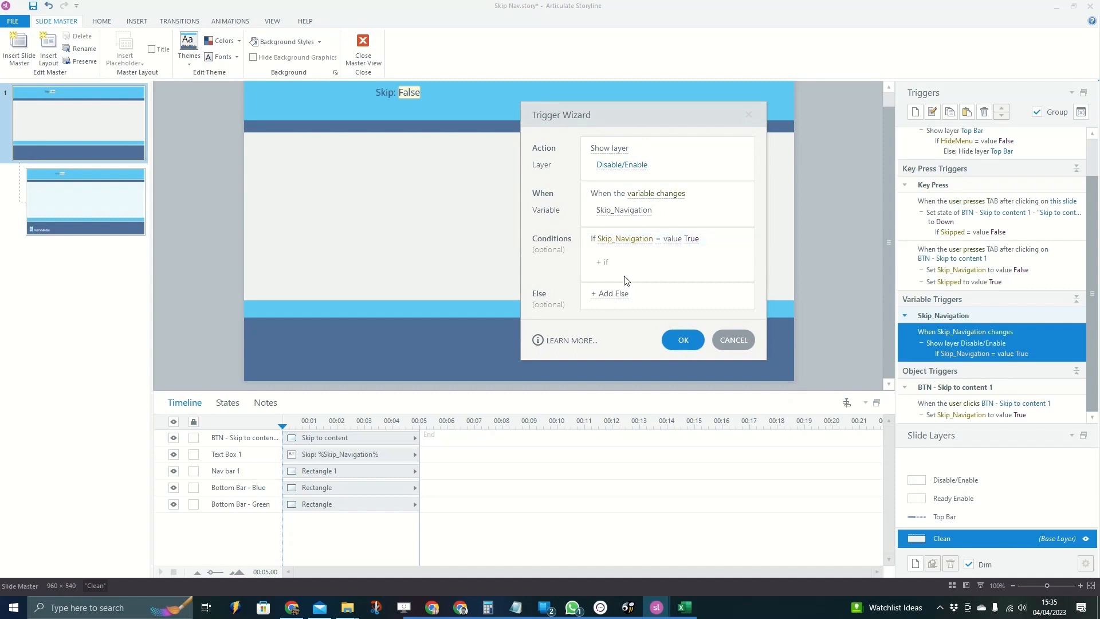
left_click(609, 295)
left_click(622, 310)
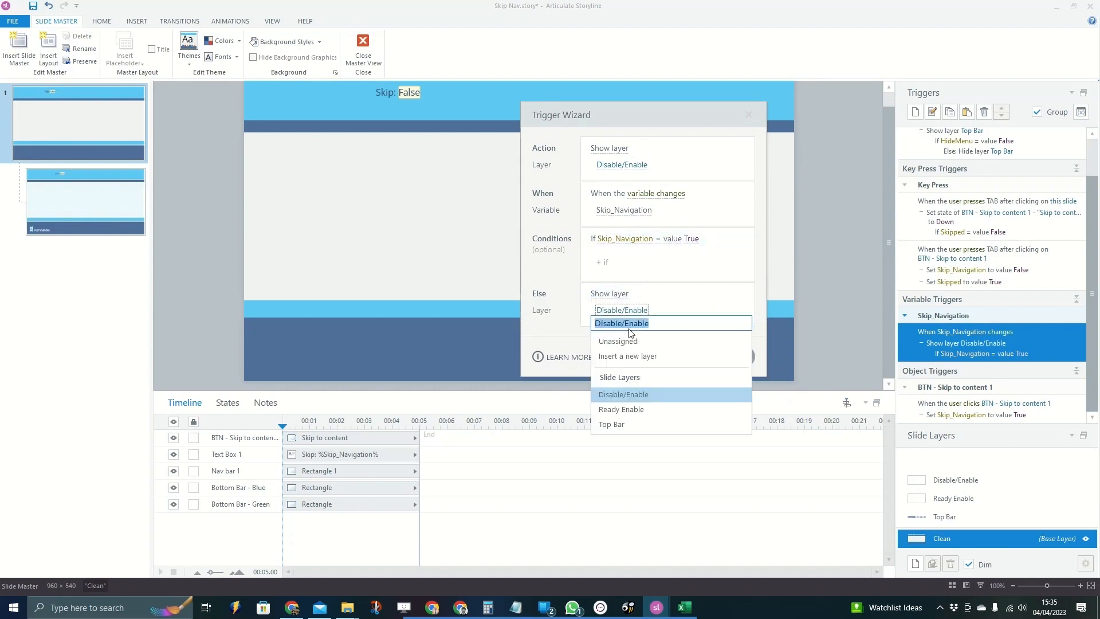
left_click(630, 408)
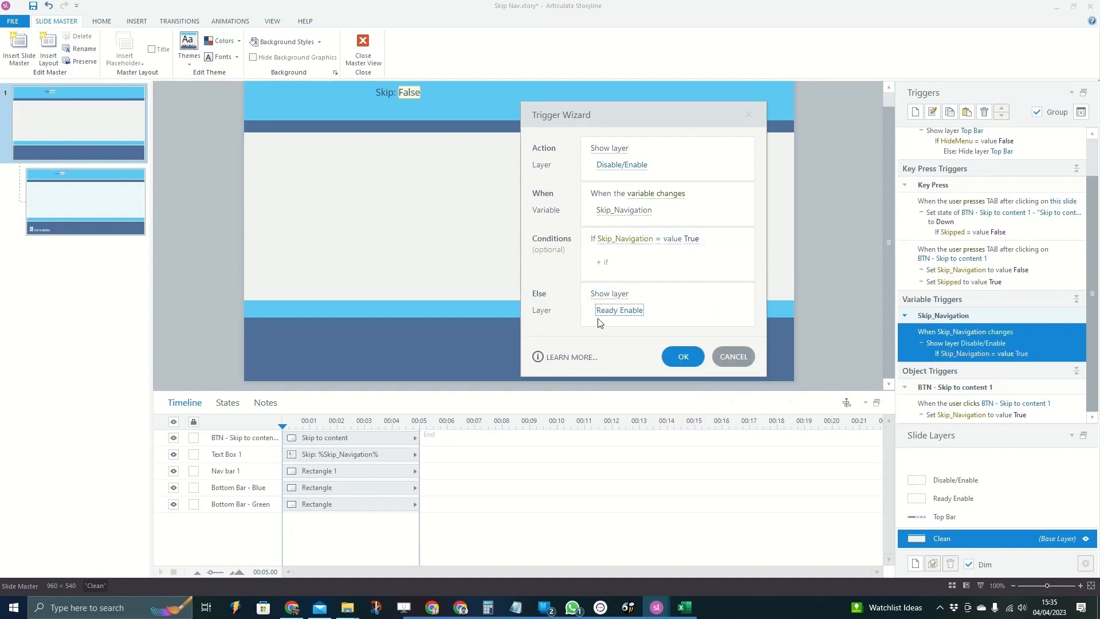
left_click(683, 356)
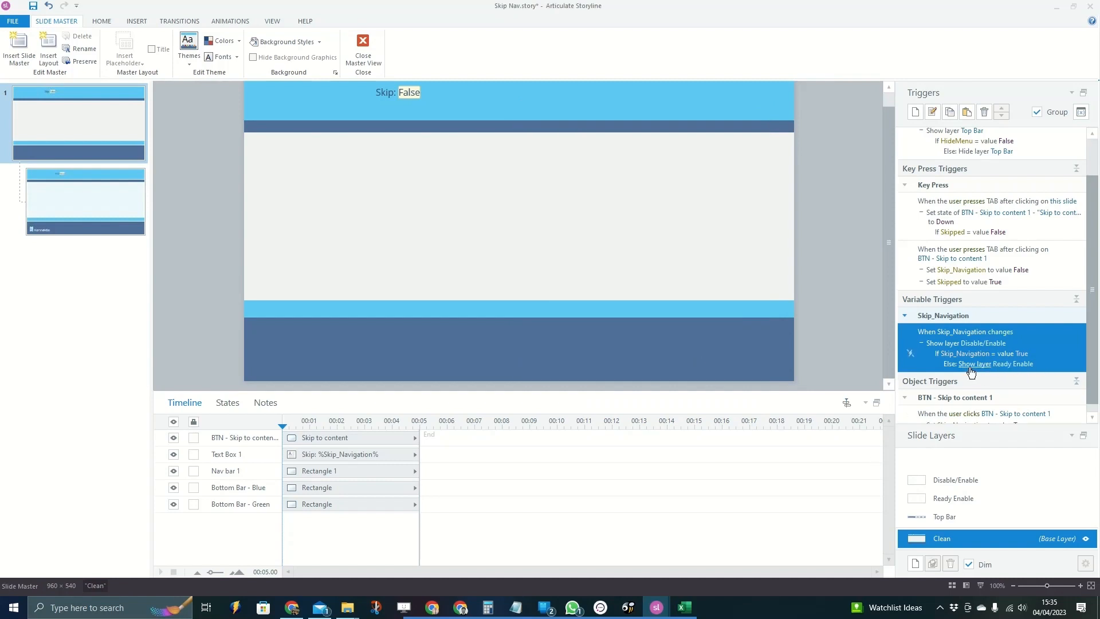
Leave the slide master and preview the scene, testing Skip to content and the keyboard focus jump to Content 1
left_click(363, 49)
left_click(689, 63)
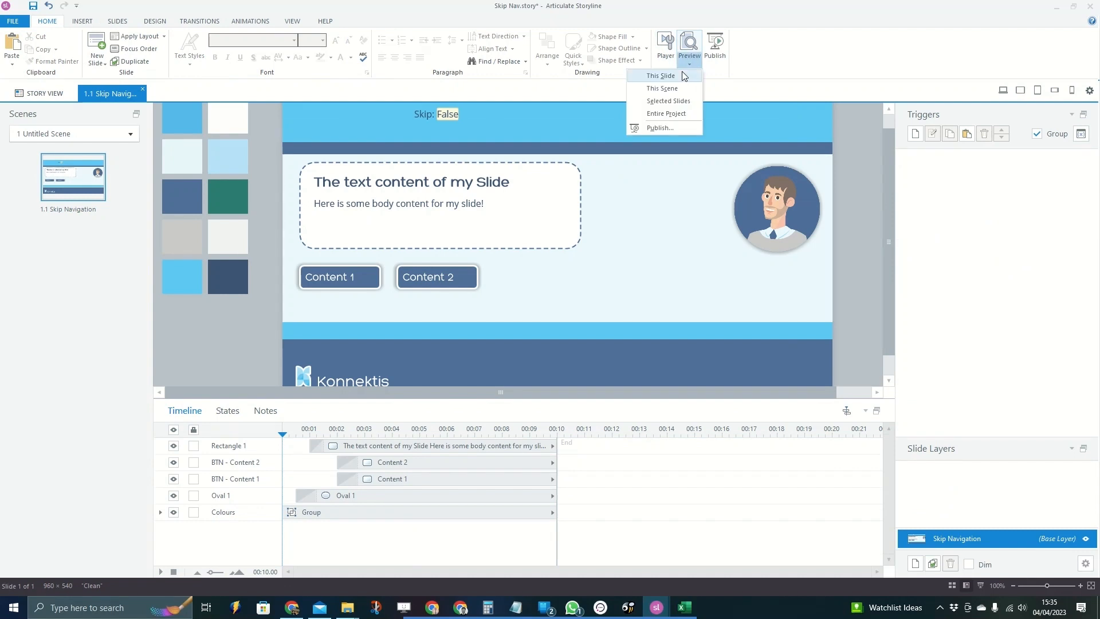
left_click(669, 90)
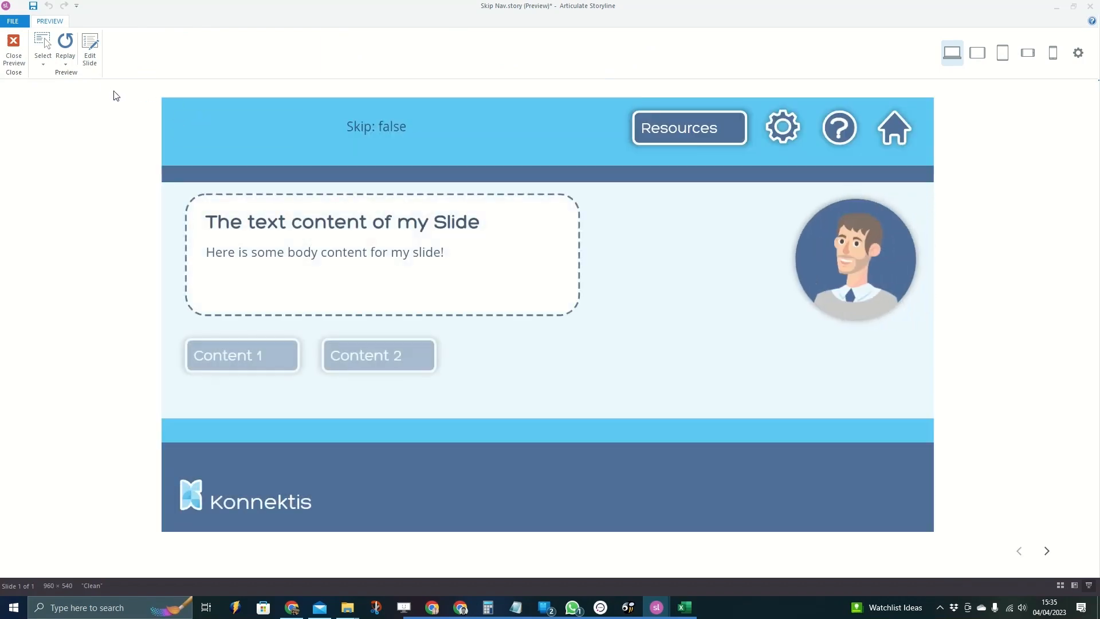
key("Tab")
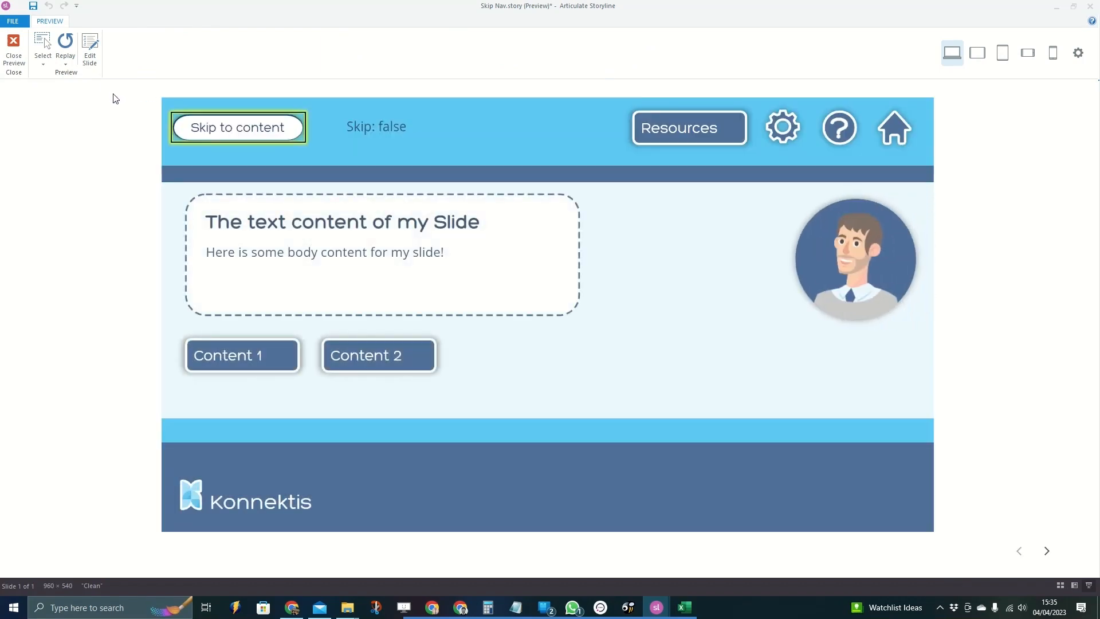
key("Return")
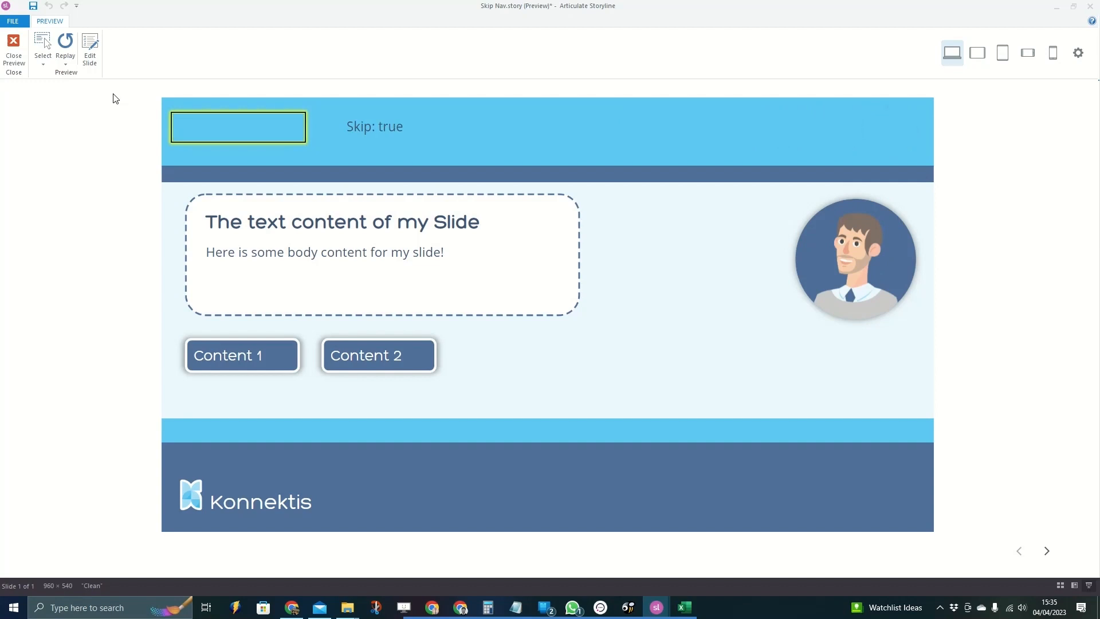
key("Tab")
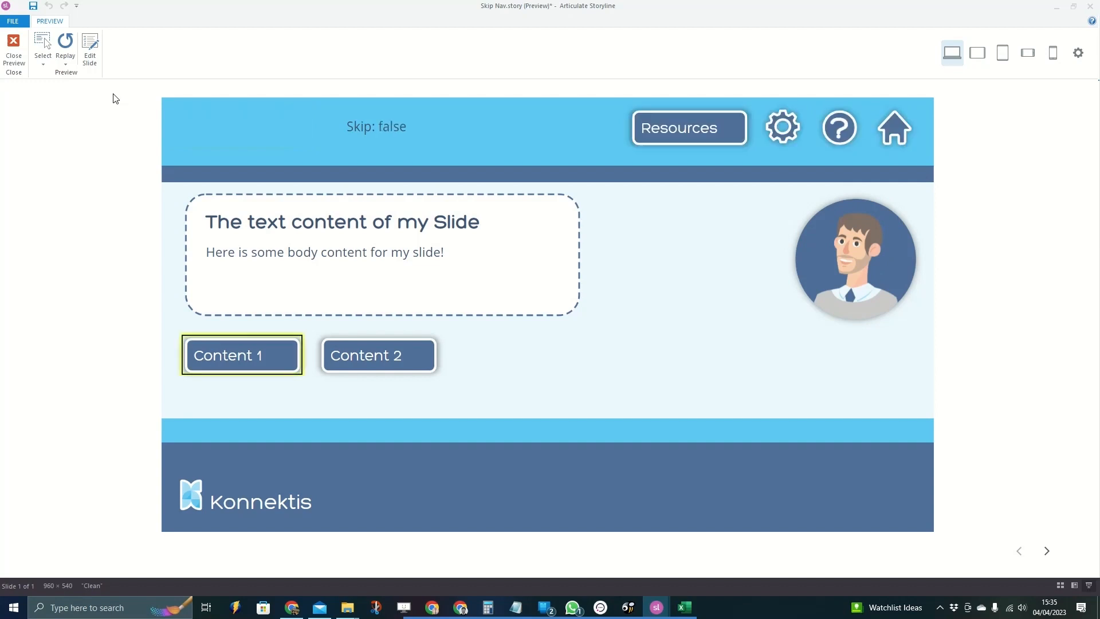
Test keyboard focus repeatedly forward and backward between the content buttons and the Resources button in the top navigation
key("Tab")
key("shift+Tab")
key("Tab")
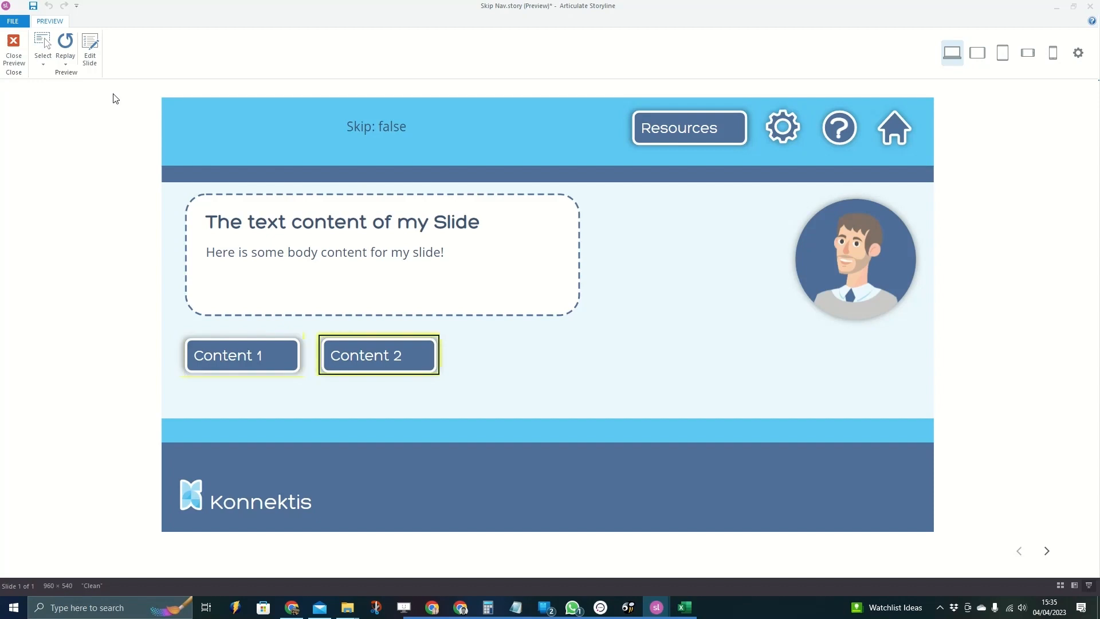
key("shift+Tab")
key("shift+Tab")
key("shift+Tab")
key("shift+Tab")
key("shift+Tab")
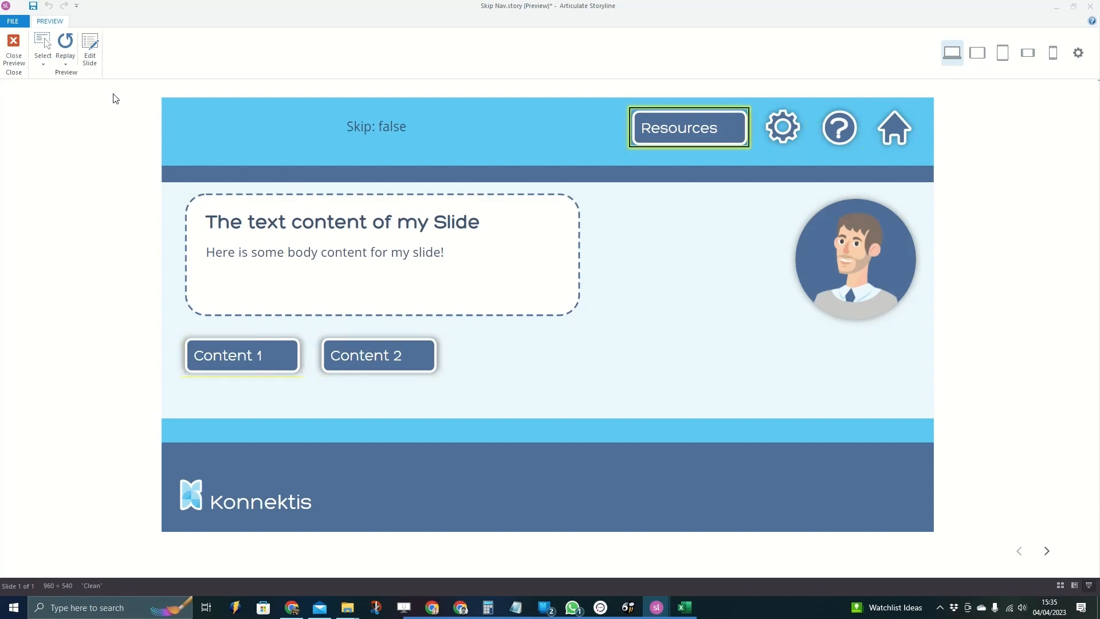
key("Tab")
key("Tab")
key("Tab")
key("Tab")
key("Tab")
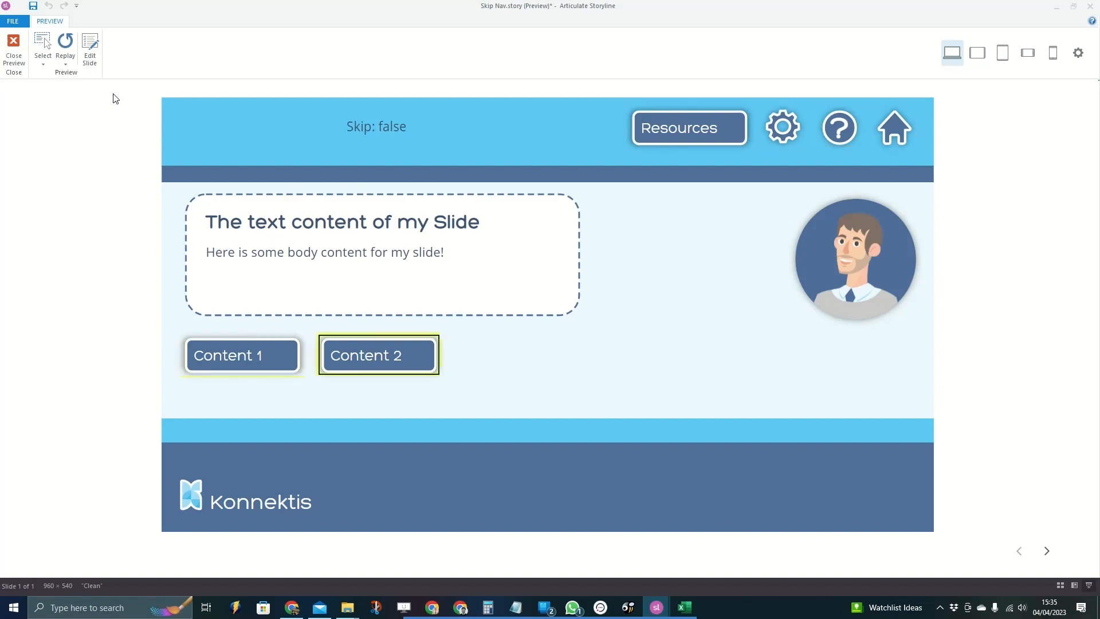
key("shift+Tab")
key("shift+Tab")
key("shift+Tab")
key("shift+Tab")
key("shift+Tab")
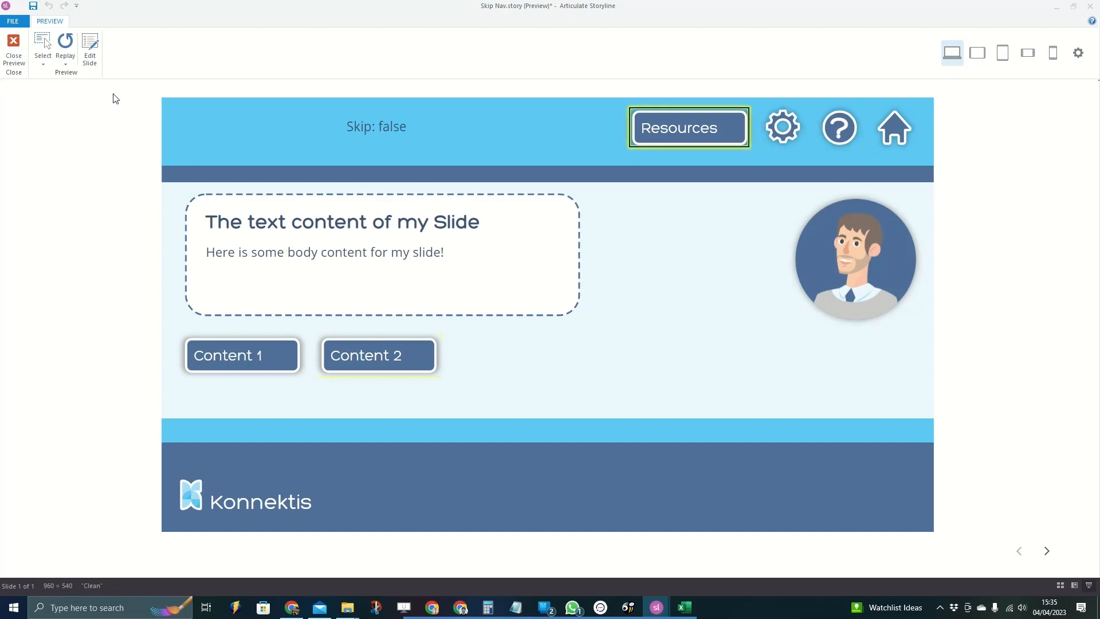
Replay the preview and test keyboard focus forward and backward between Skip to content and the top navigation buttons
left_click(65, 45)
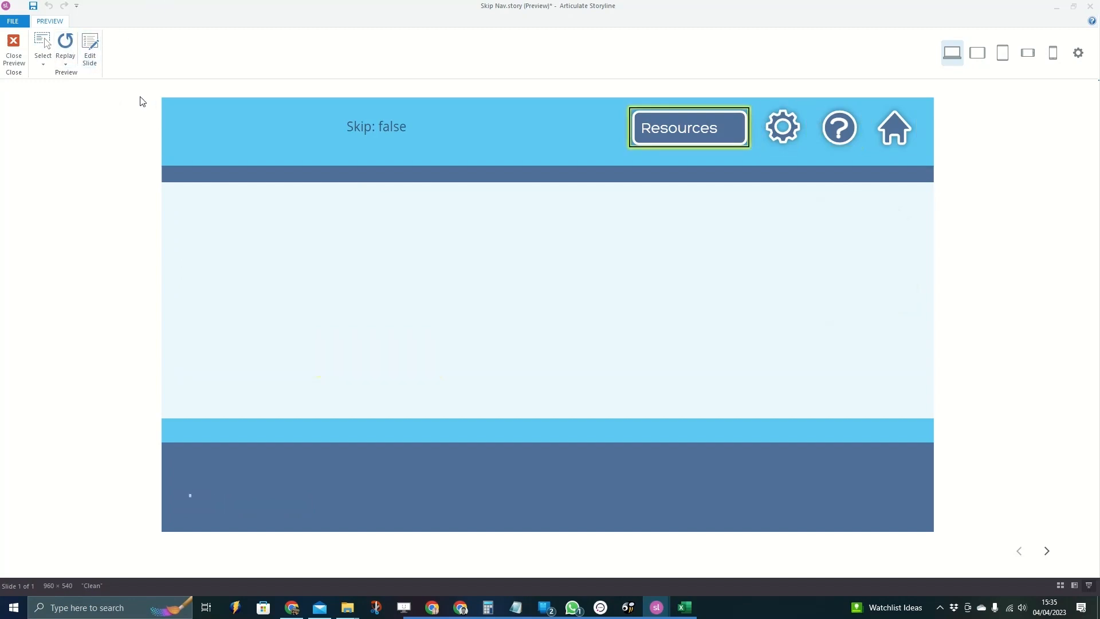
key("Tab")
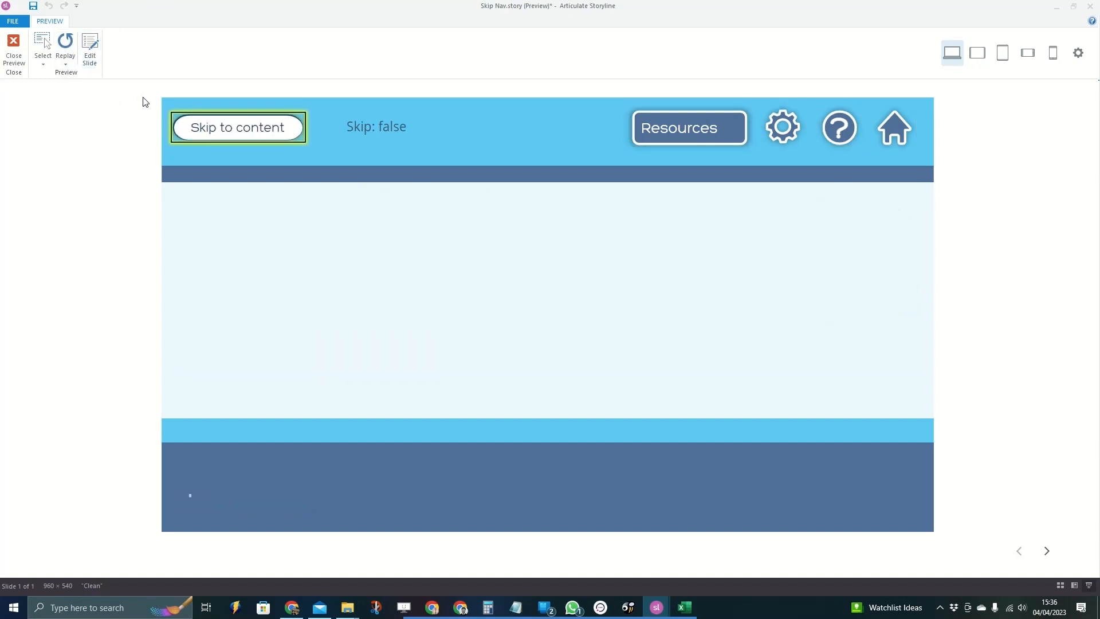
key("Tab")
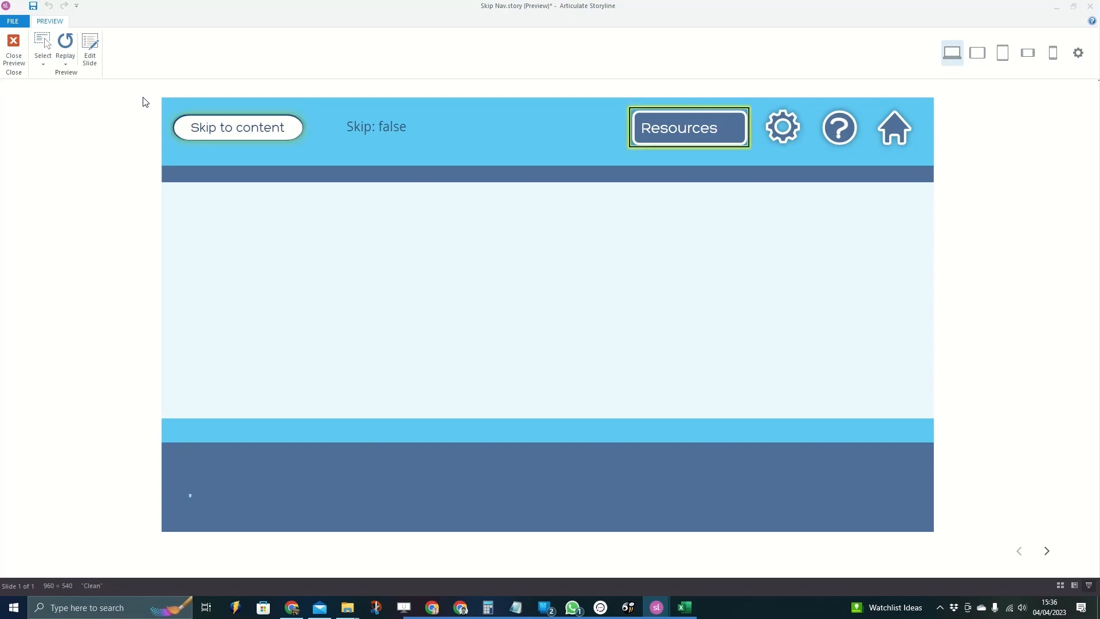
key("Tab")
key("Tab")
key("shift+Tab")
key("shift+Tab")
key("Tab")
key("Tab")
key("Tab")
key("shift+Tab")
key("shift+Tab")
key("shift+Tab")
Close the preview, open the Clean slide master and examine the triggers on its Ready Enable layer and base layer
left_click(13, 50)
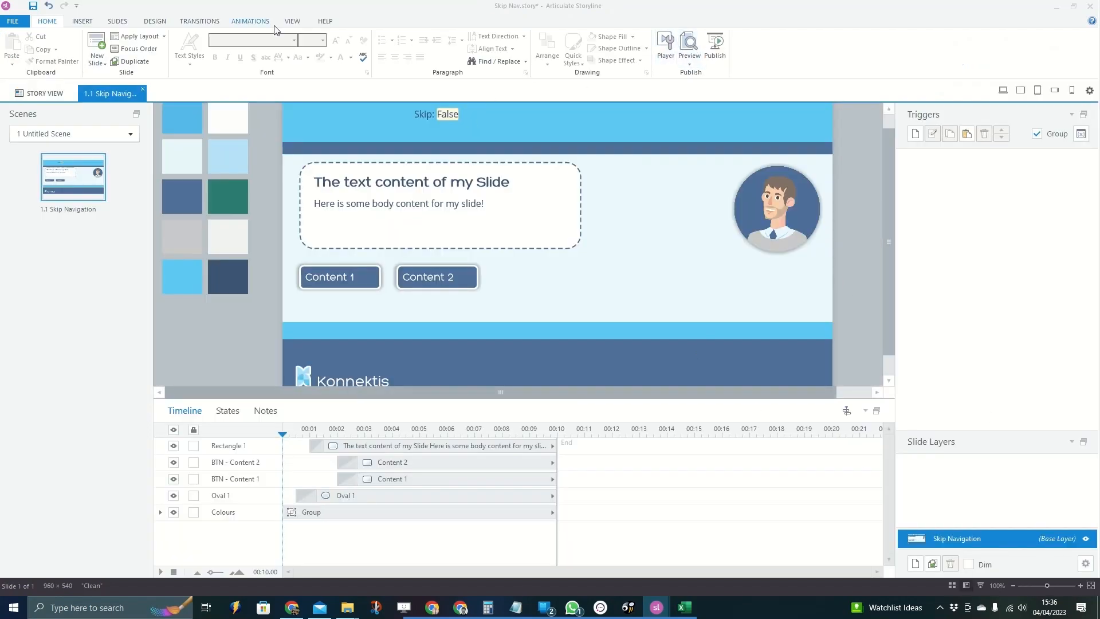
left_click(292, 21)
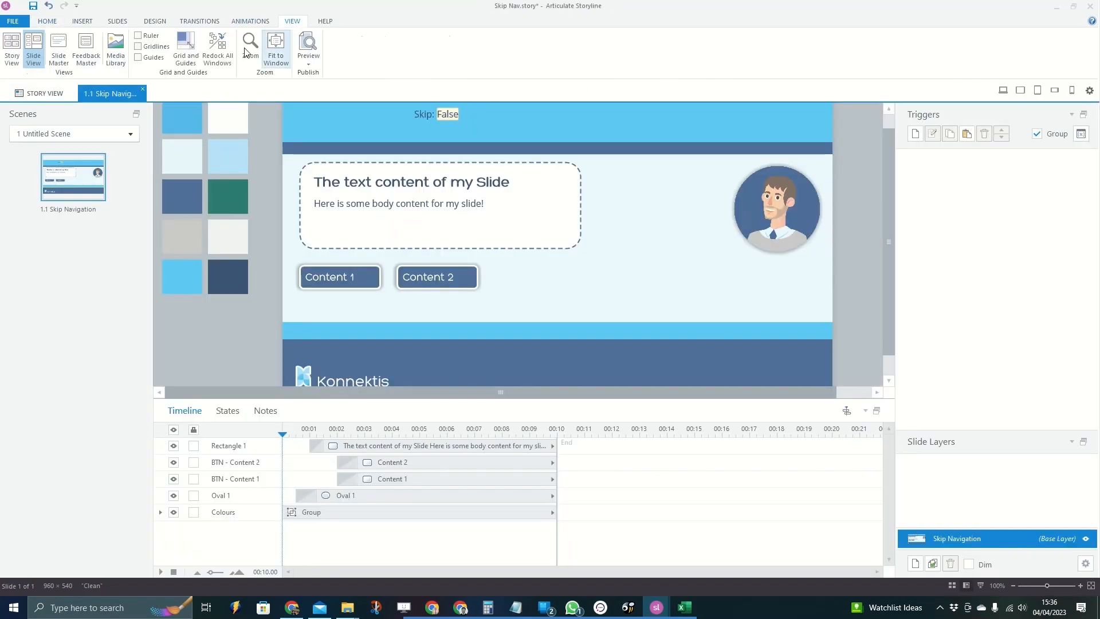
left_click(63, 54)
left_click(79, 123)
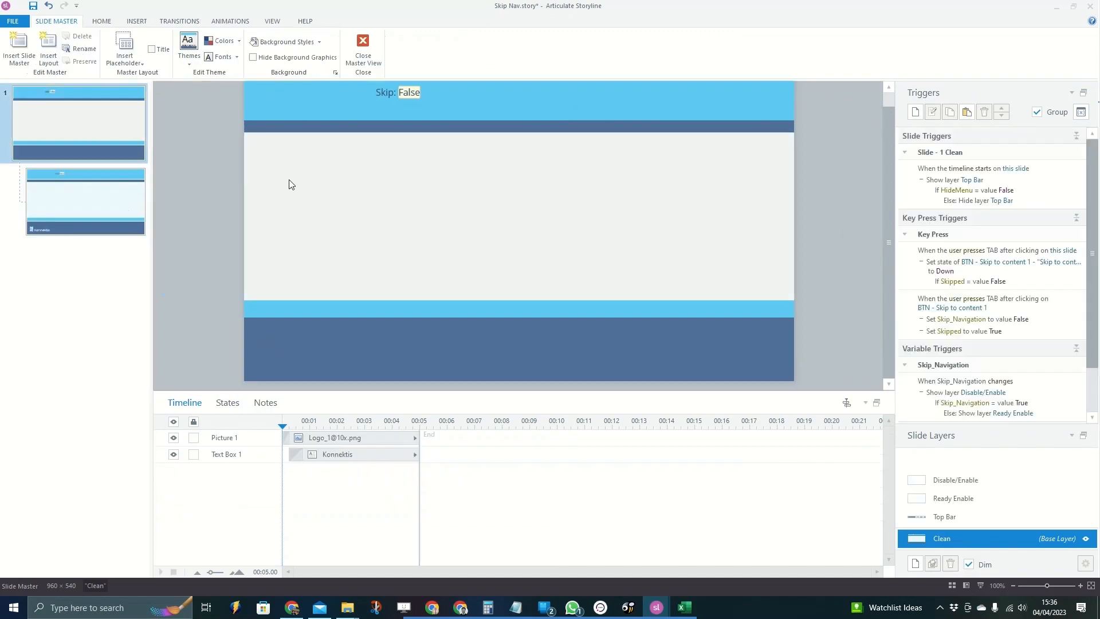
left_click(1005, 496)
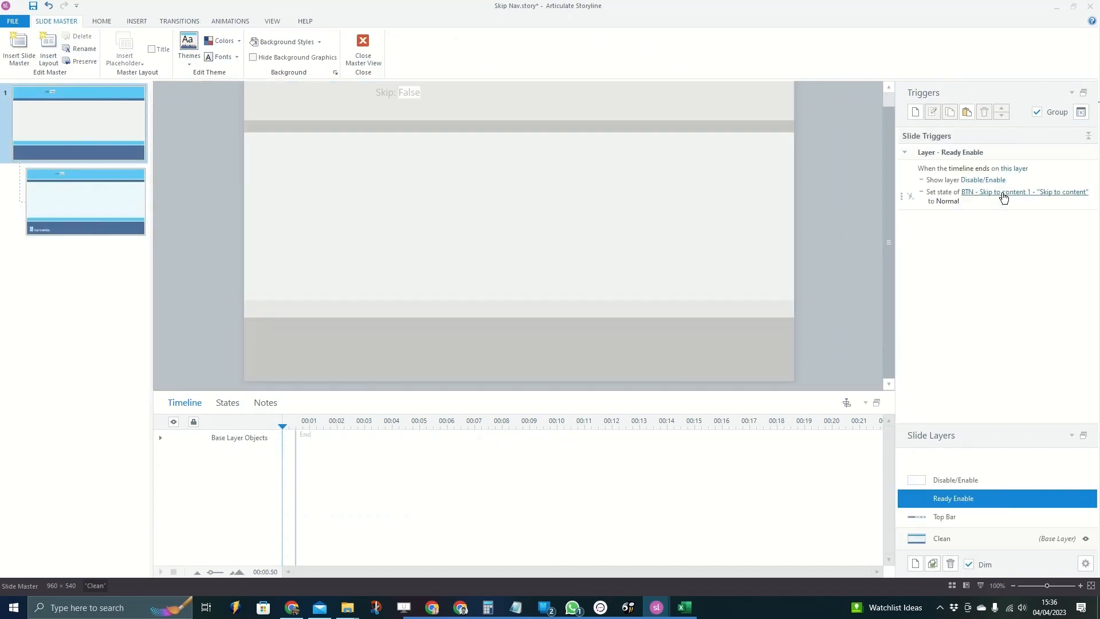
left_click(948, 536)
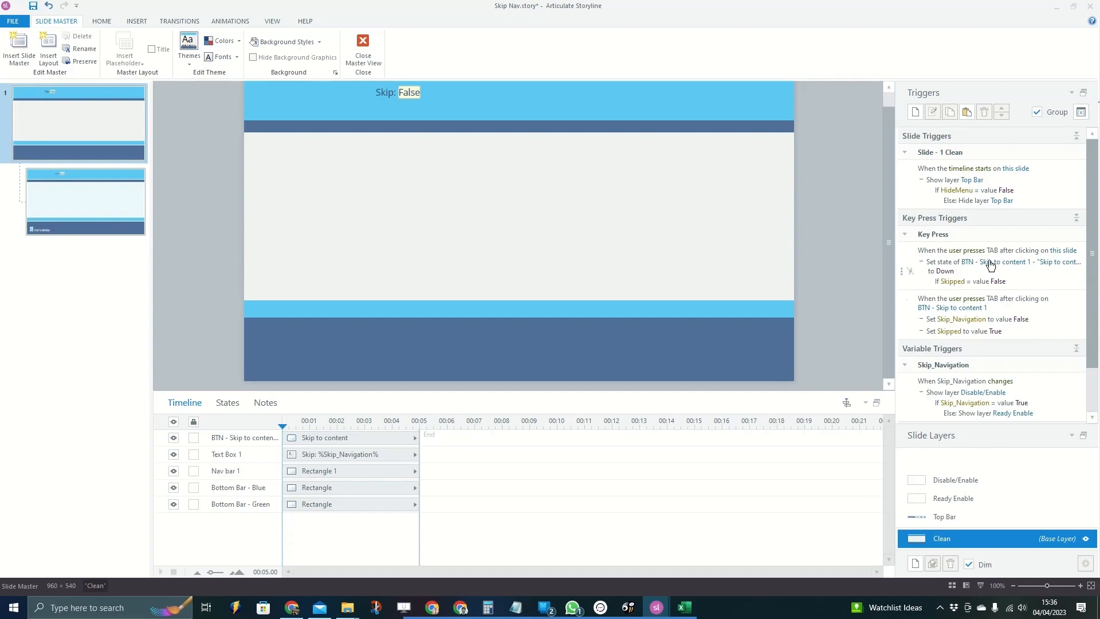
Create a trigger on the Clean base layer that sets the state of BTN - Skip to content 1 to Normal
left_click(916, 112)
left_click(622, 149)
left_click(628, 226)
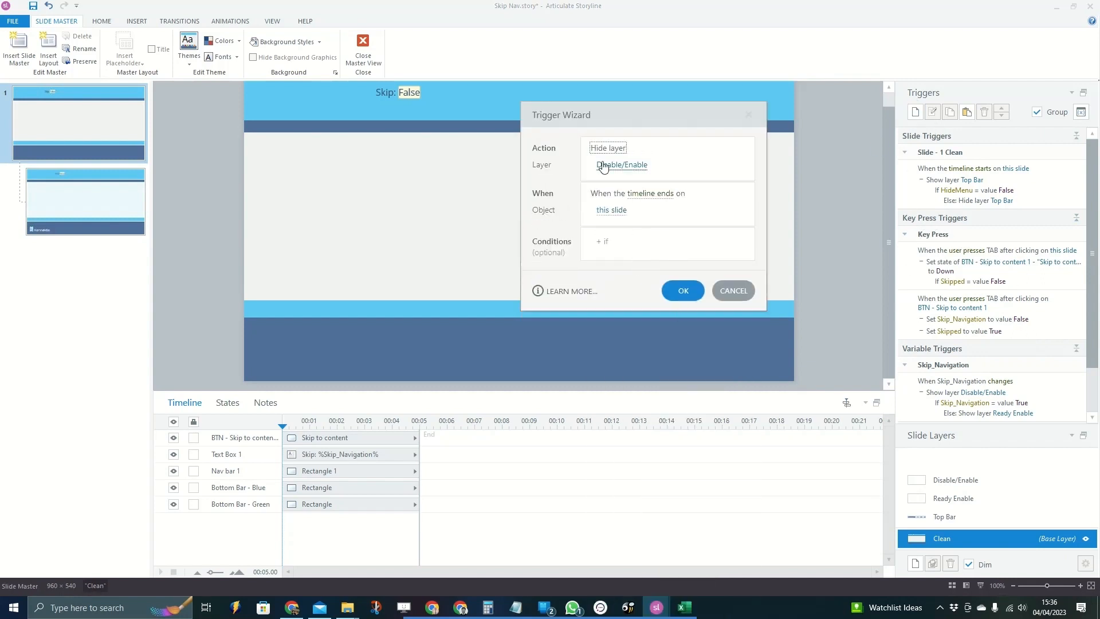
left_click(618, 148)
scroll(658, 297, "down", 2)
scroll(657, 297, "down", 1)
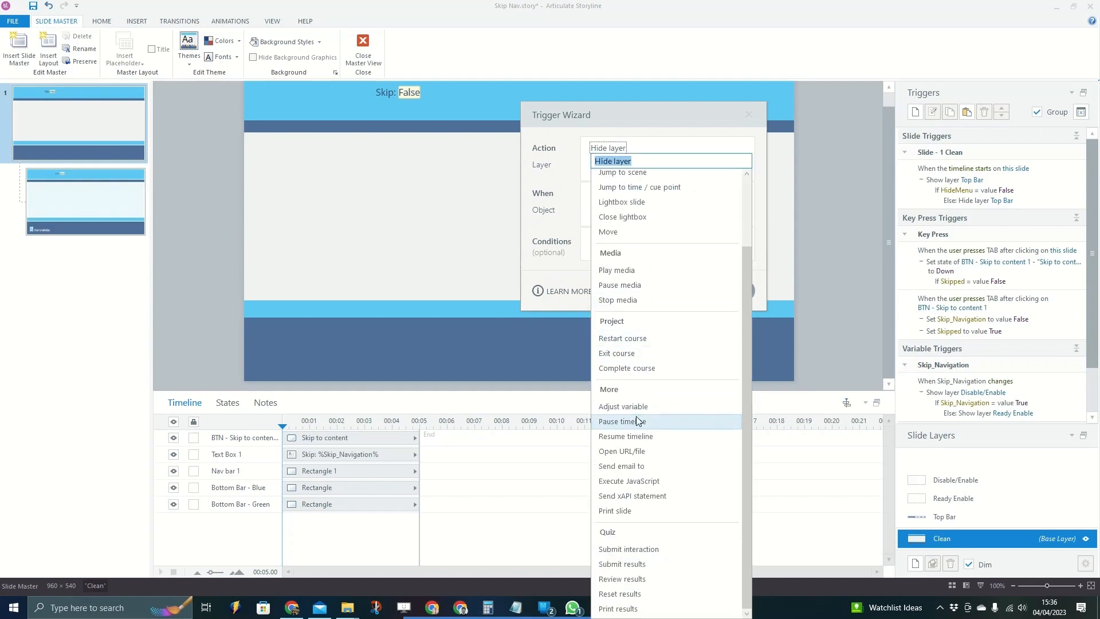
scroll(633, 258, "up", 2)
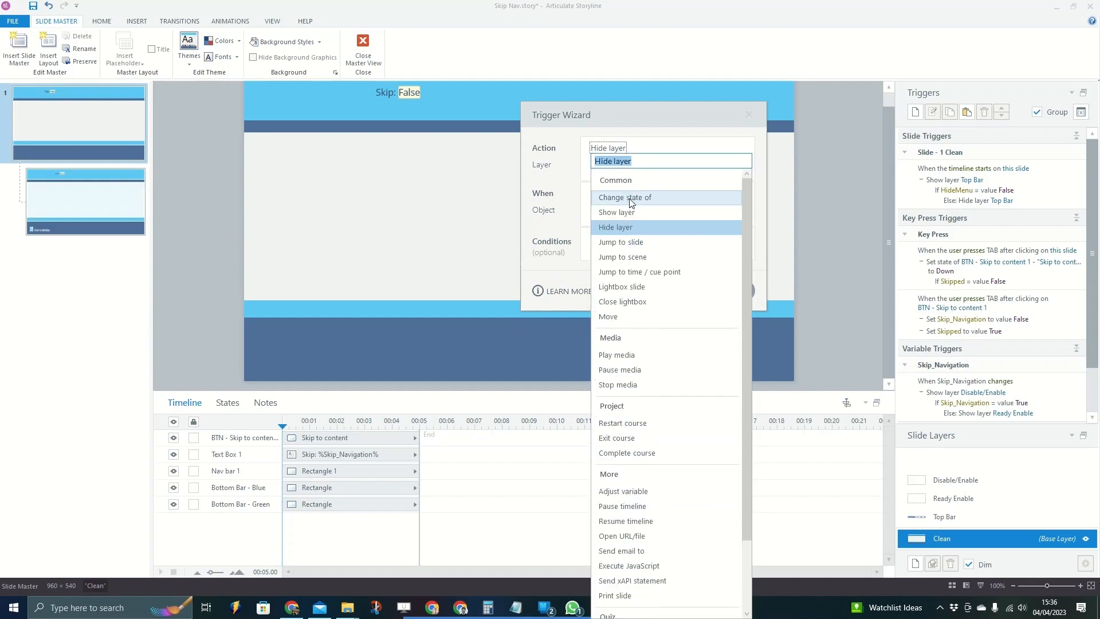
left_click(630, 200)
left_click(630, 165)
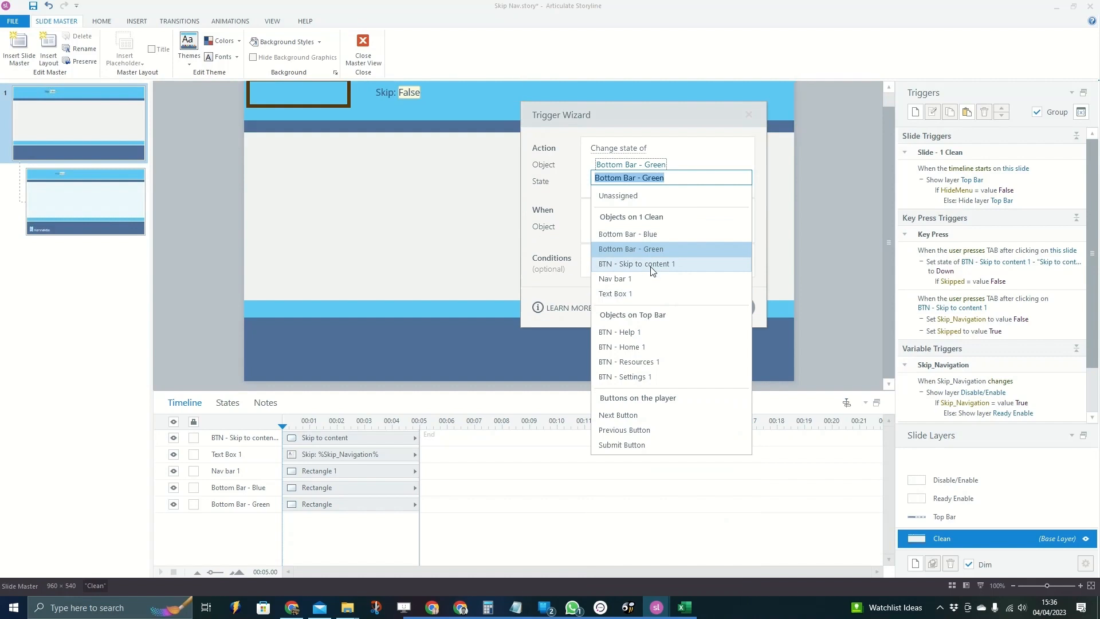
left_click(651, 265)
Make the new trigger run when the user presses TAB after clicking on BTN - Skip to content 1
left_click(652, 211)
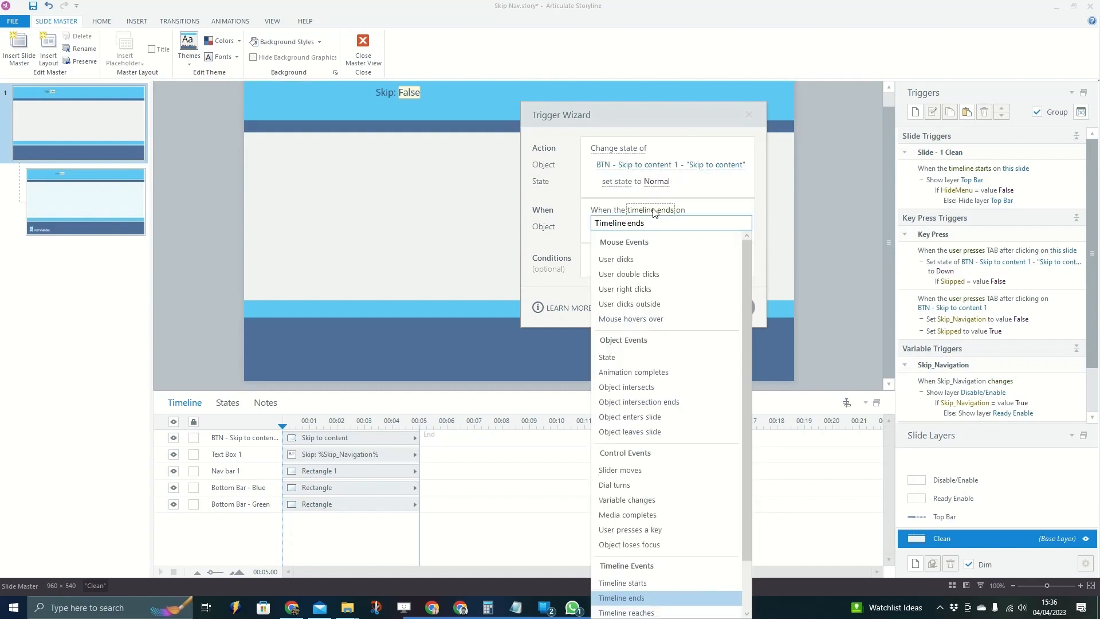
scroll(636, 355, "down", 1)
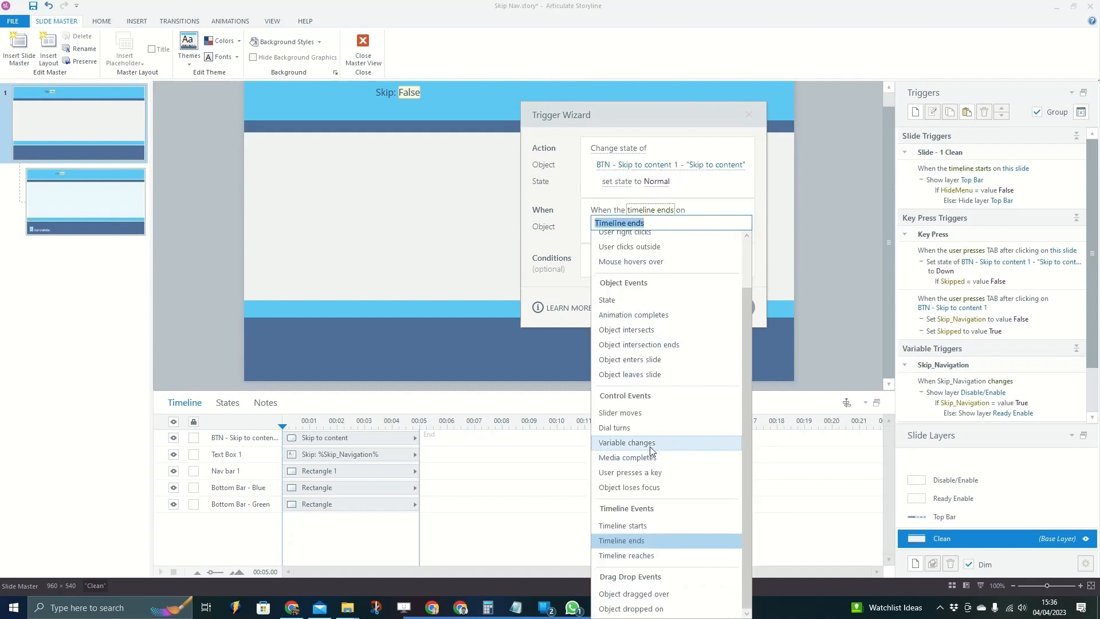
left_click(653, 473)
left_click(657, 228)
key("Tab")
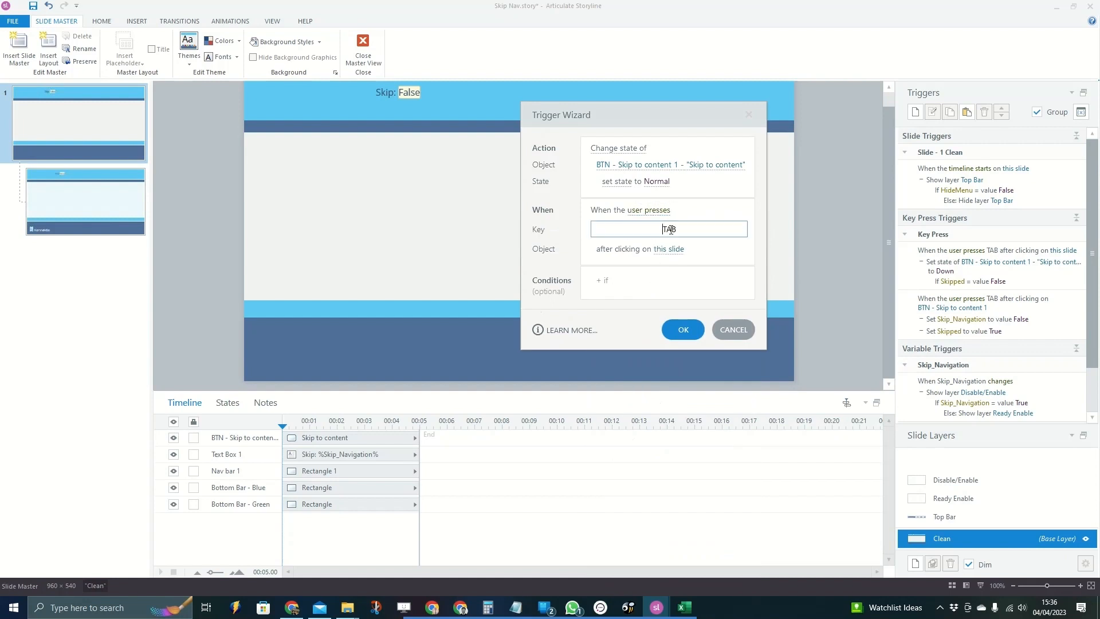
left_click(671, 244)
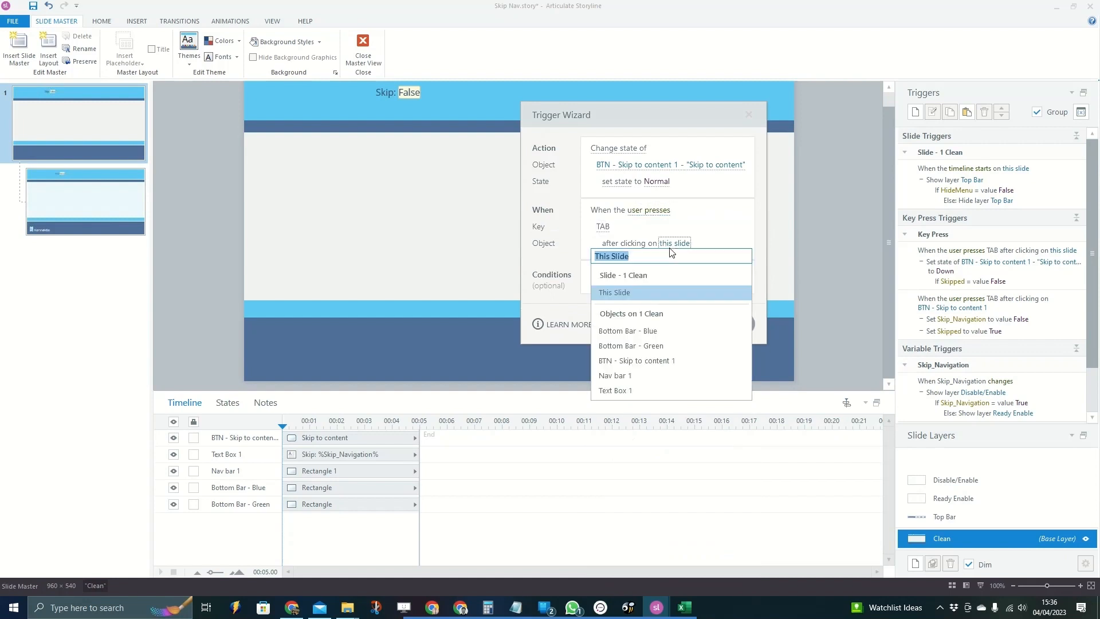
left_click(653, 361)
left_click(679, 323)
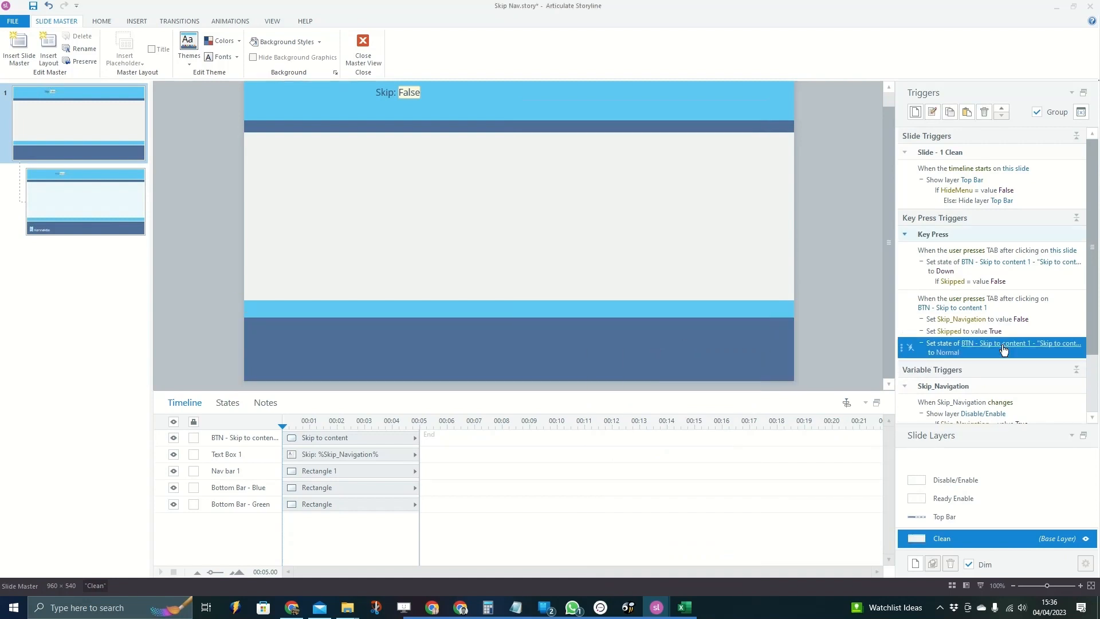
Reorder the new Normal-state action so it runs before the Skip_Navigation and Skipped variable actions
left_click(1002, 107)
left_click(1001, 108)
left_click(1057, 340)
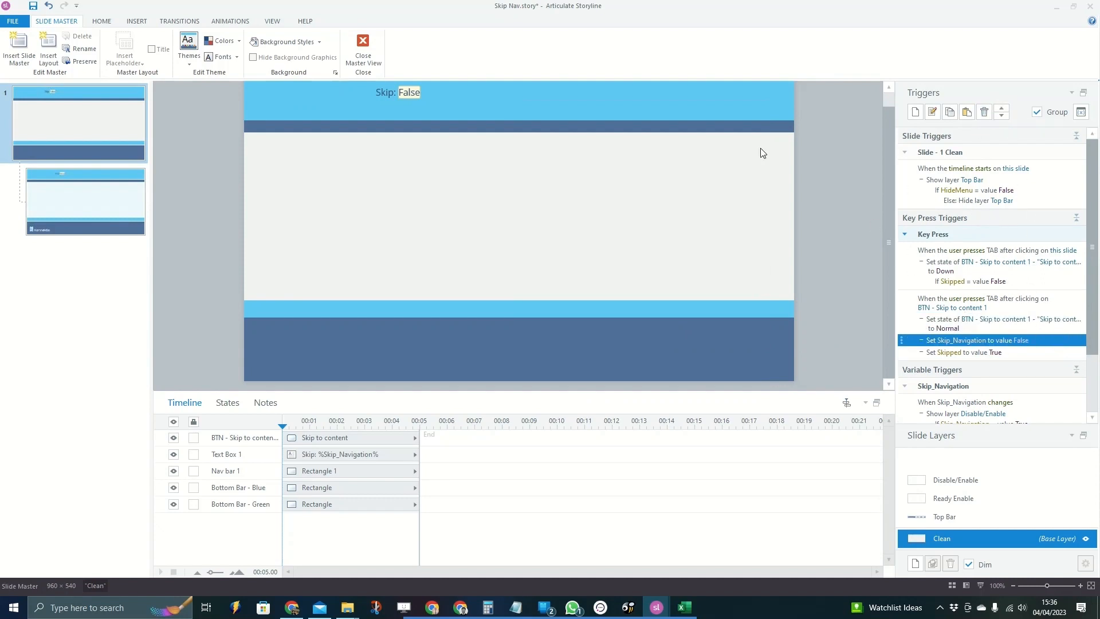
Leave the slide master, start a preview and test forward keyboard focus from Skip to content through the top navigation to the Home button
left_click(363, 50)
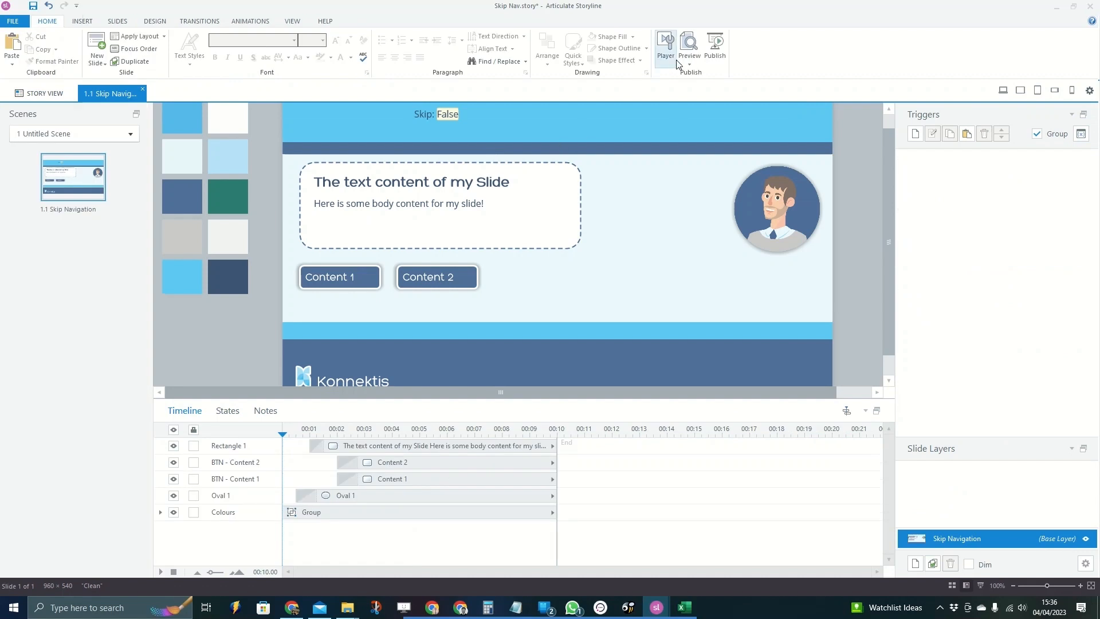
left_click(692, 58)
left_click(660, 75)
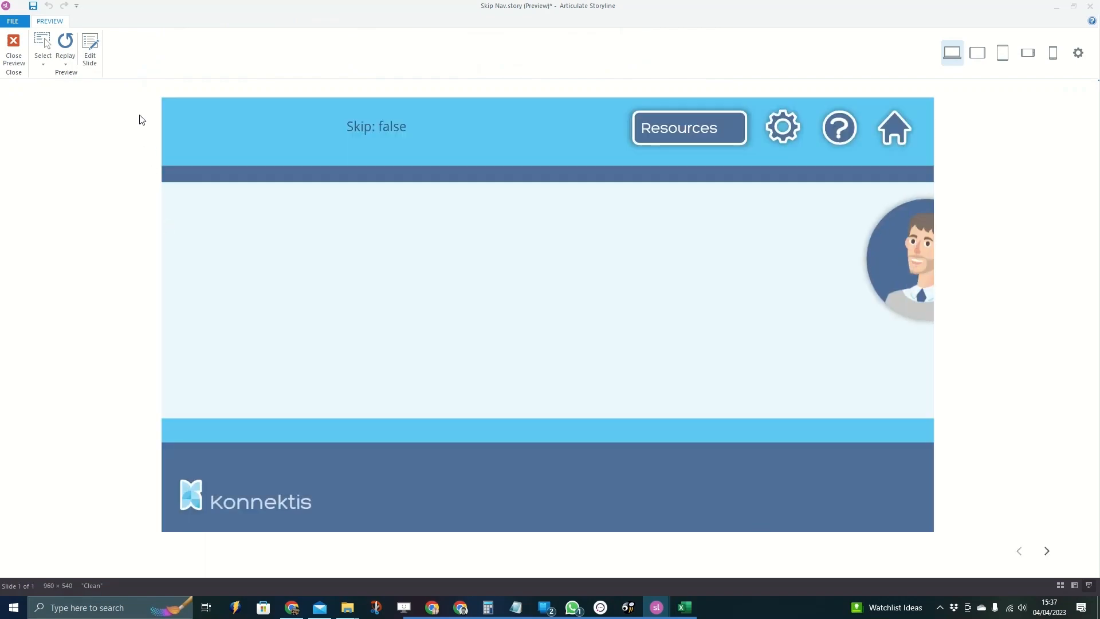
key("Tab")
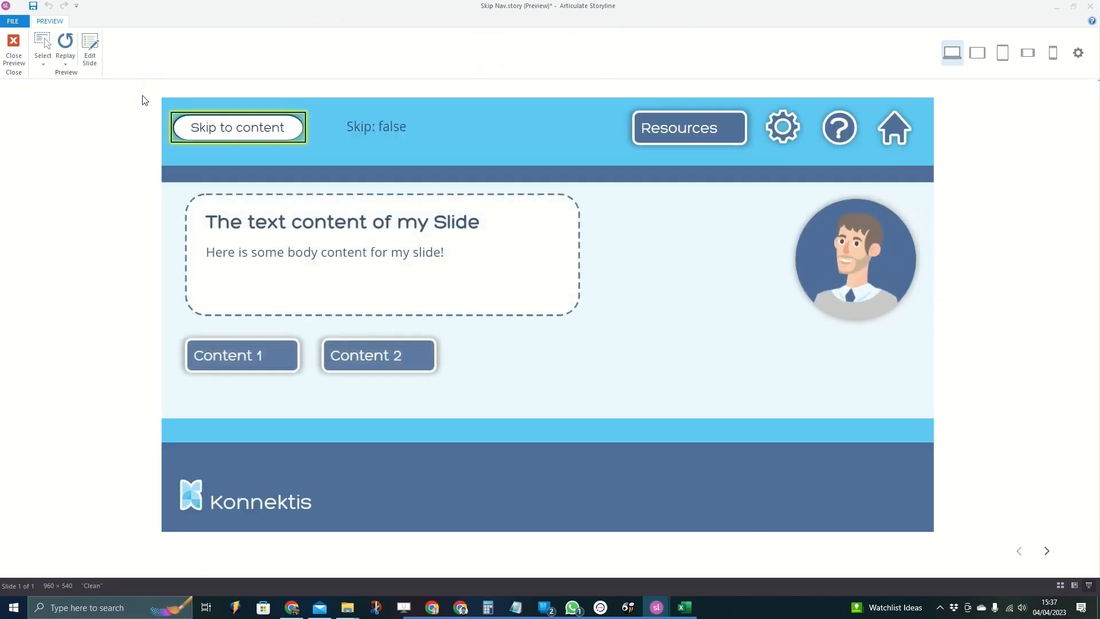
key("Tab")
key("Tab")
key("Tab")
key("Tab")
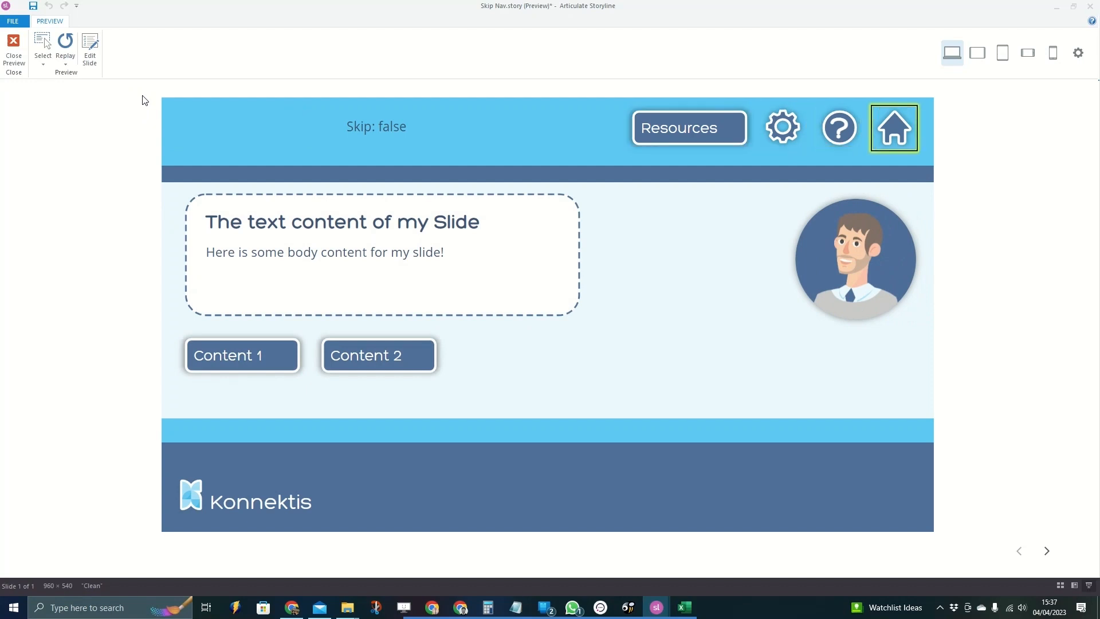